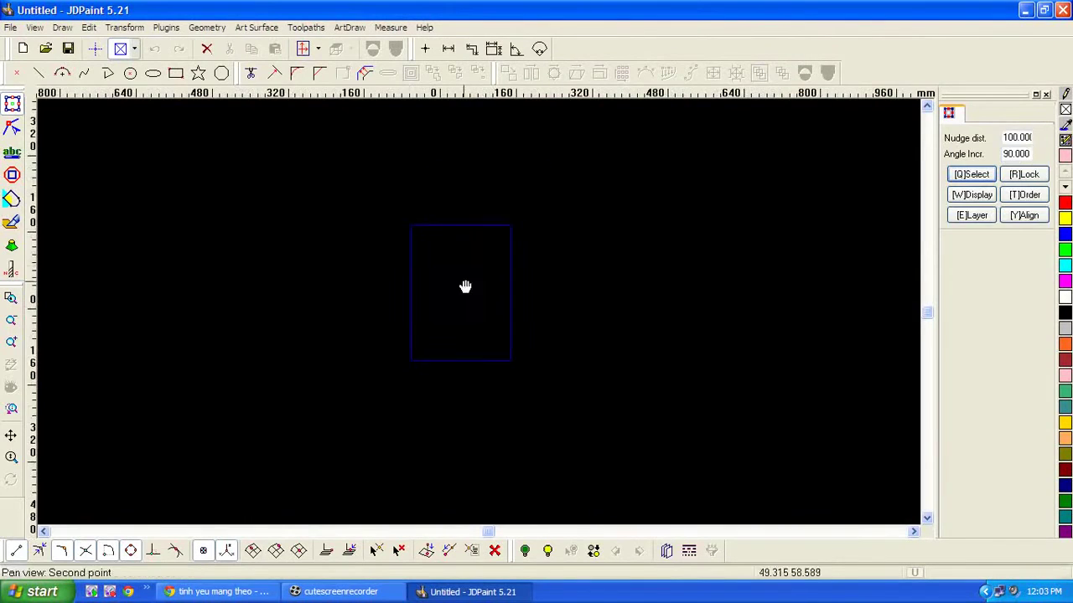
Close the browser window, leaving the untitled JDPaint drawing in view.
{"action": "right_click", "coordinate": [264, 591]}
{"action": "left_click", "coordinate": [246, 577]}
{"action": "scroll", "coordinate": [475, 364], "scroll_direction": "down", "scroll_amount": 1}
{"action": "scroll", "coordinate": [466, 243], "scroll_direction": "up", "scroll_amount": 1}
{"action": "scroll", "coordinate": [465, 239], "scroll_direction": "up", "scroll_amount": 2}
{"action": "middle_click_drag", "start_coordinate": [471, 243], "coordinate": [408, 283]}
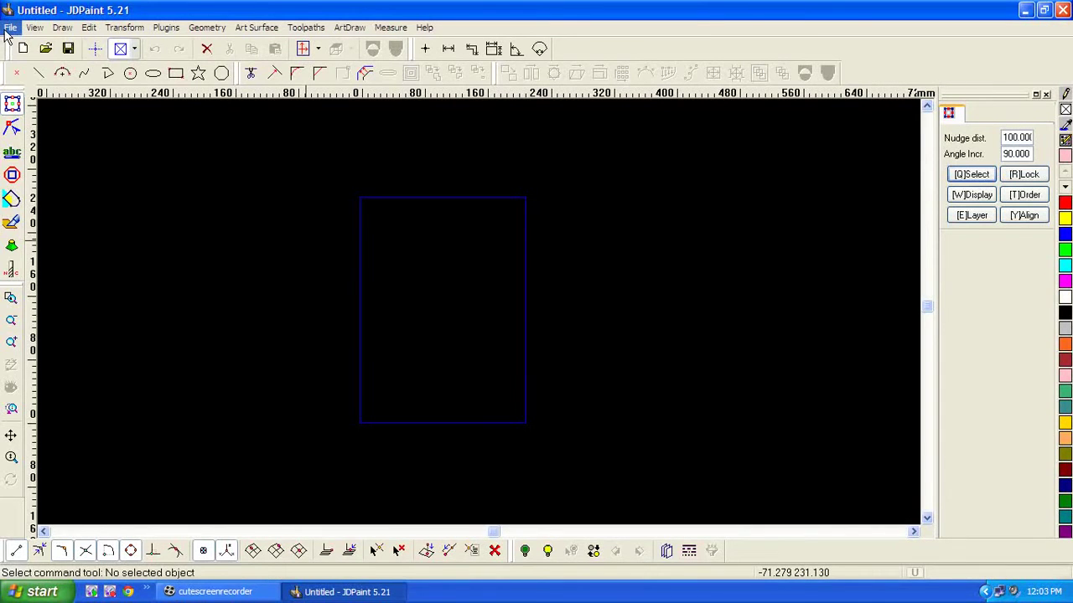
Start opening an existing drawing and browse to the folder F:\kho mau Bach\JDPAIN 1.
{"action": "left_click", "coordinate": [8, 28]}
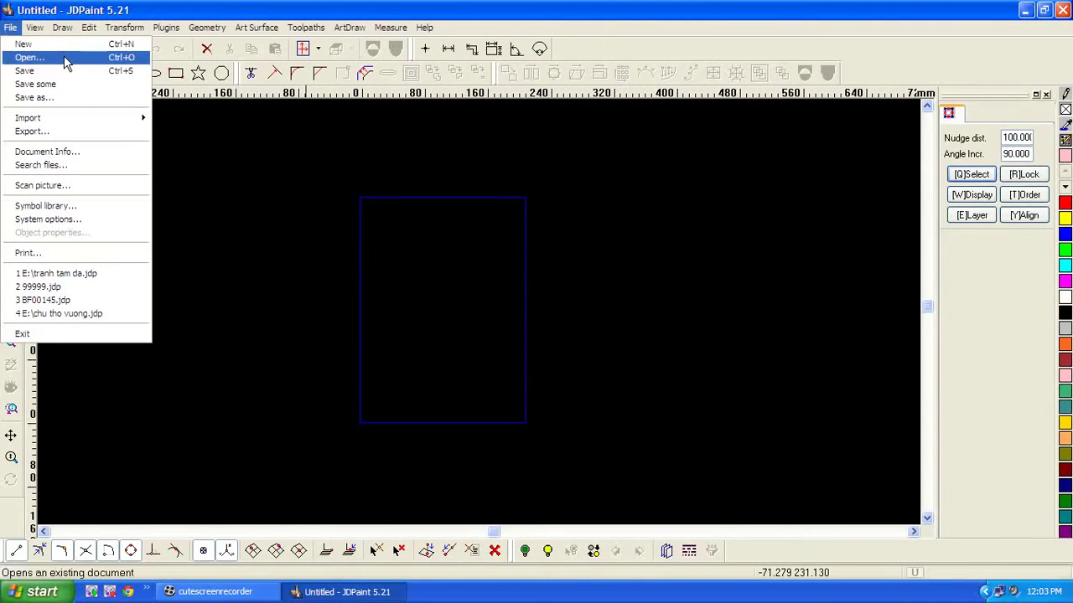
{"action": "left_click", "coordinate": [462, 290]}
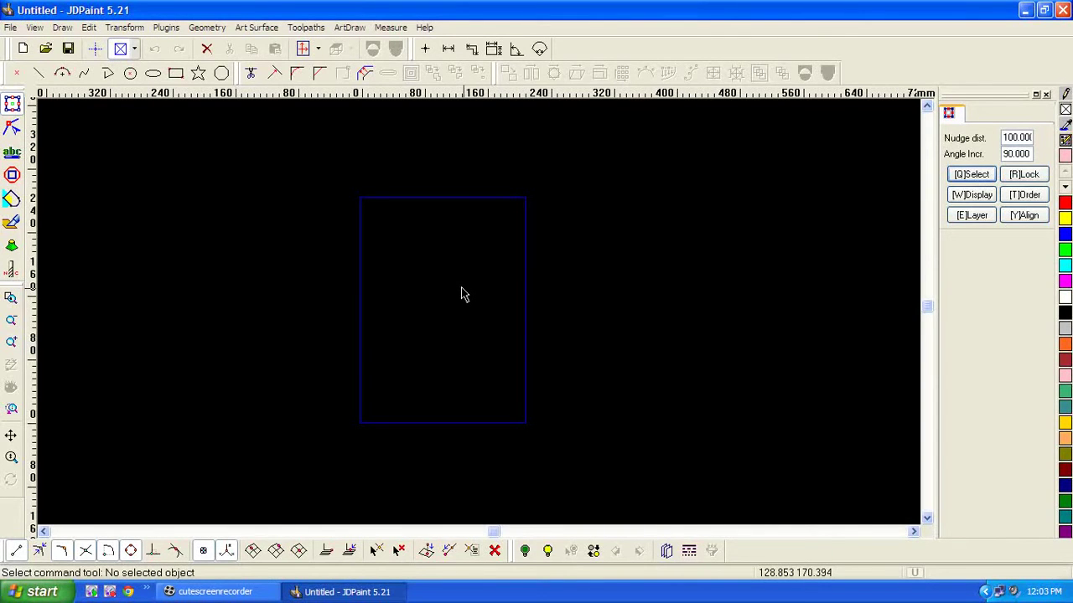
{"action": "key", "text": "ctrl+o"}
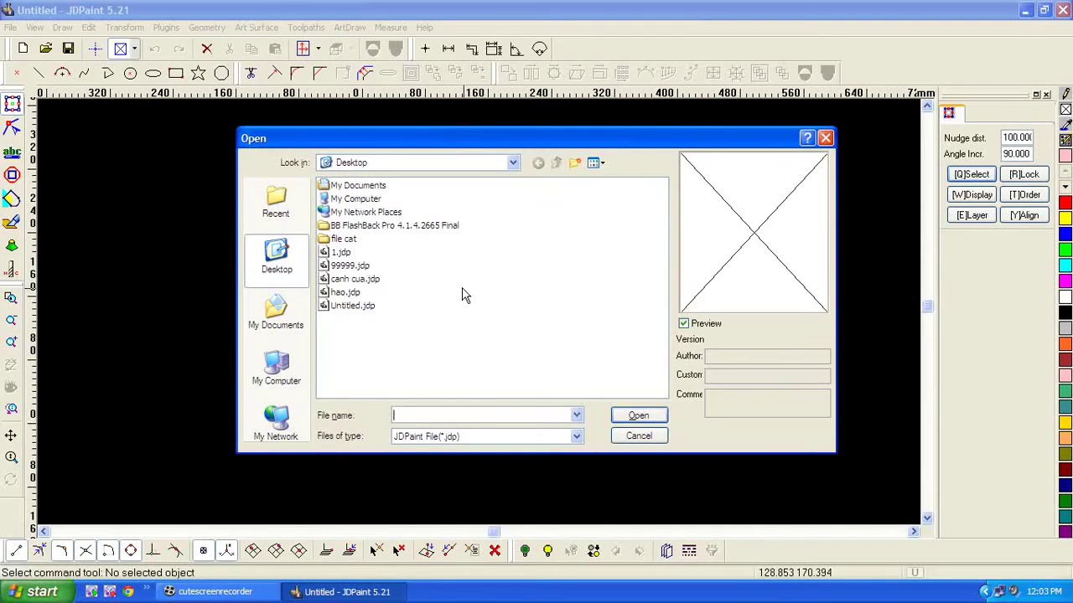
{"action": "left_click", "coordinate": [282, 374]}
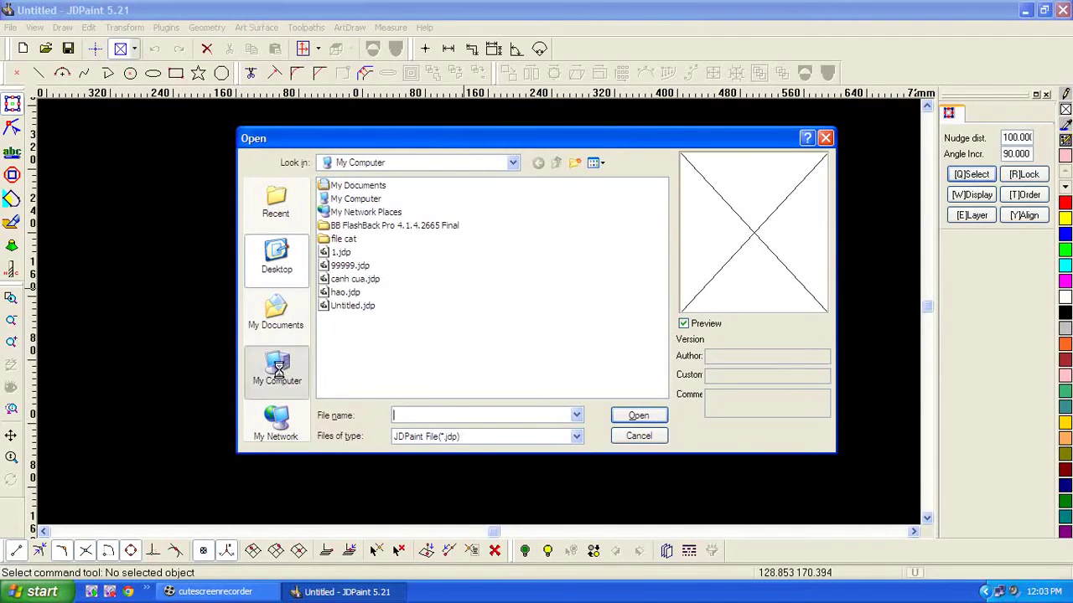
{"action": "double_click", "coordinate": [359, 226]}
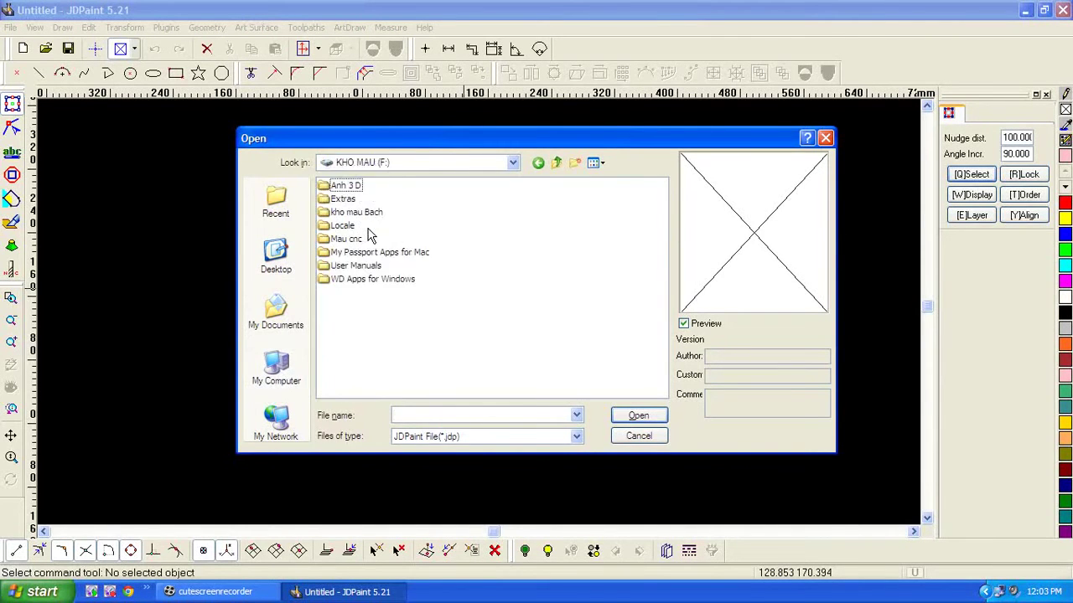
{"action": "double_click", "coordinate": [356, 214]}
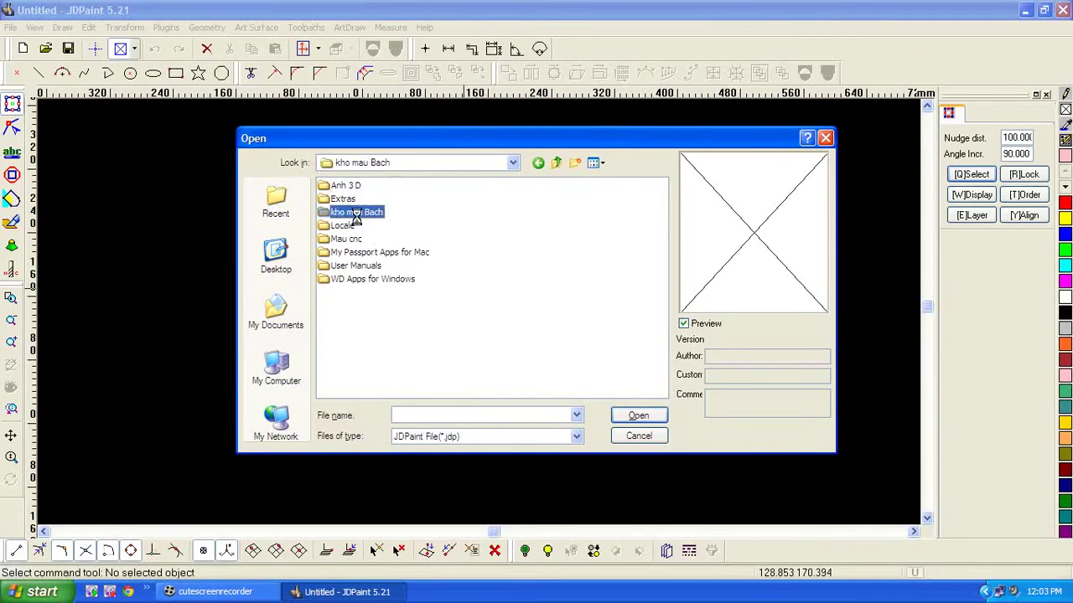
{"action": "left_click", "coordinate": [363, 322]}
{"action": "double_click", "coordinate": [363, 324]}
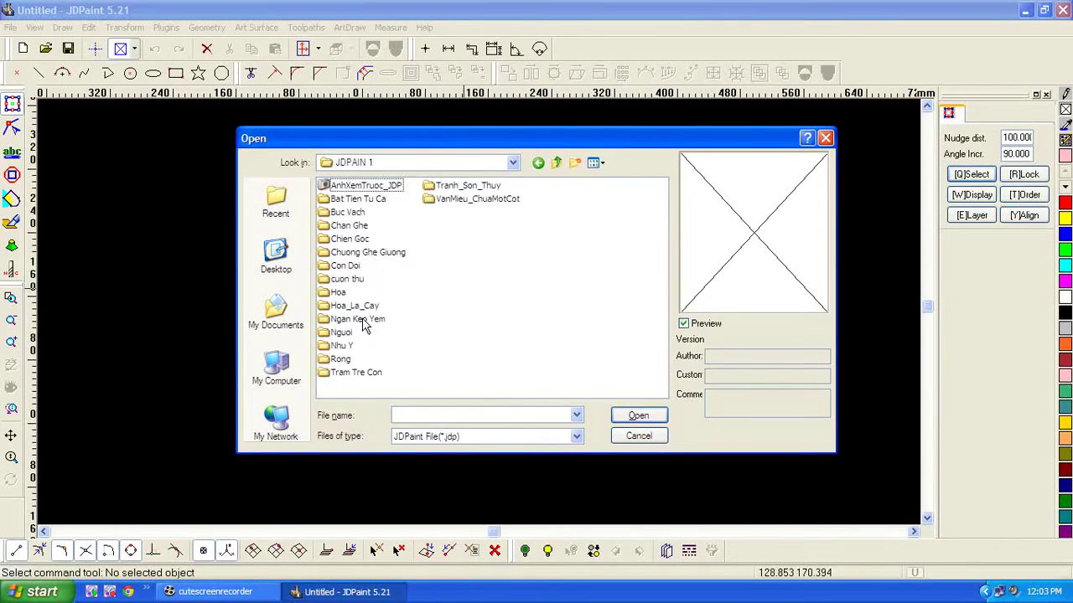
Look through the drawing files in the Bat Tien Tu Ca folder, and close the file dialog without opening any.
{"action": "left_click", "coordinate": [357, 226]}
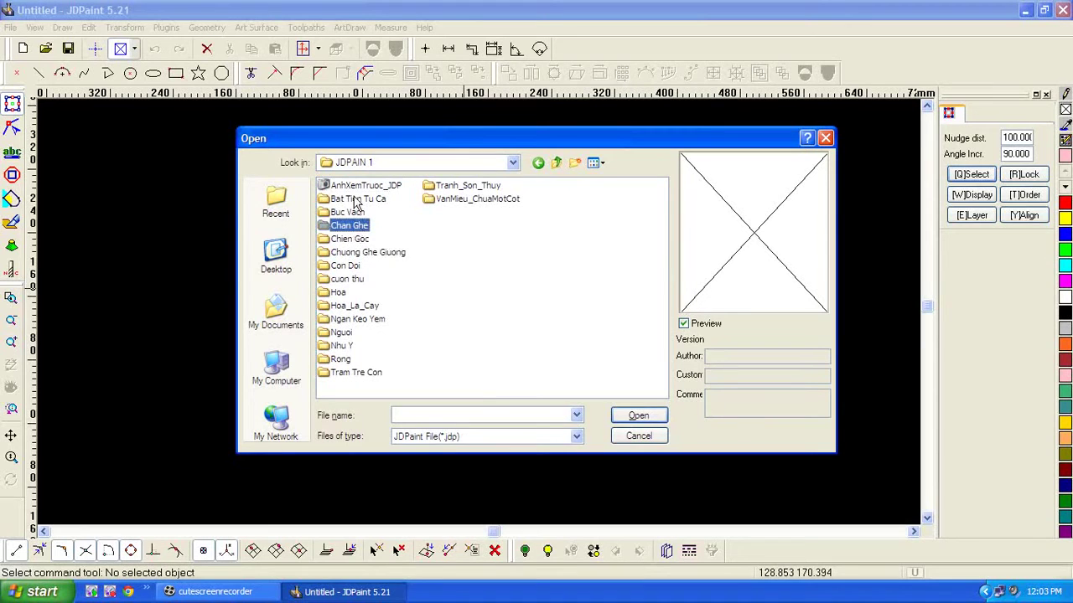
{"action": "left_click", "coordinate": [355, 201]}
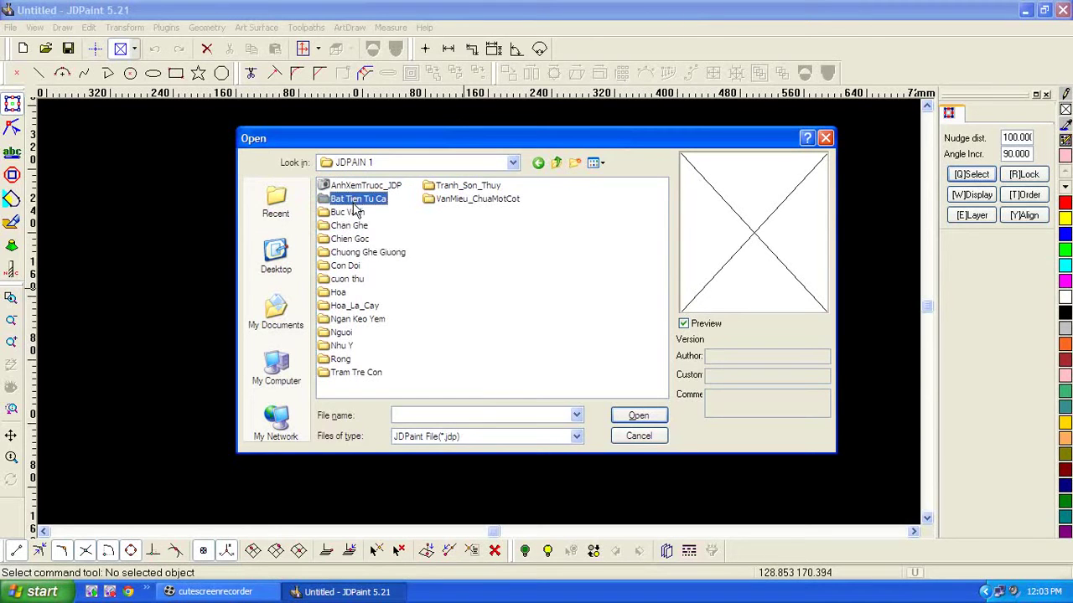
{"action": "double_click", "coordinate": [353, 203]}
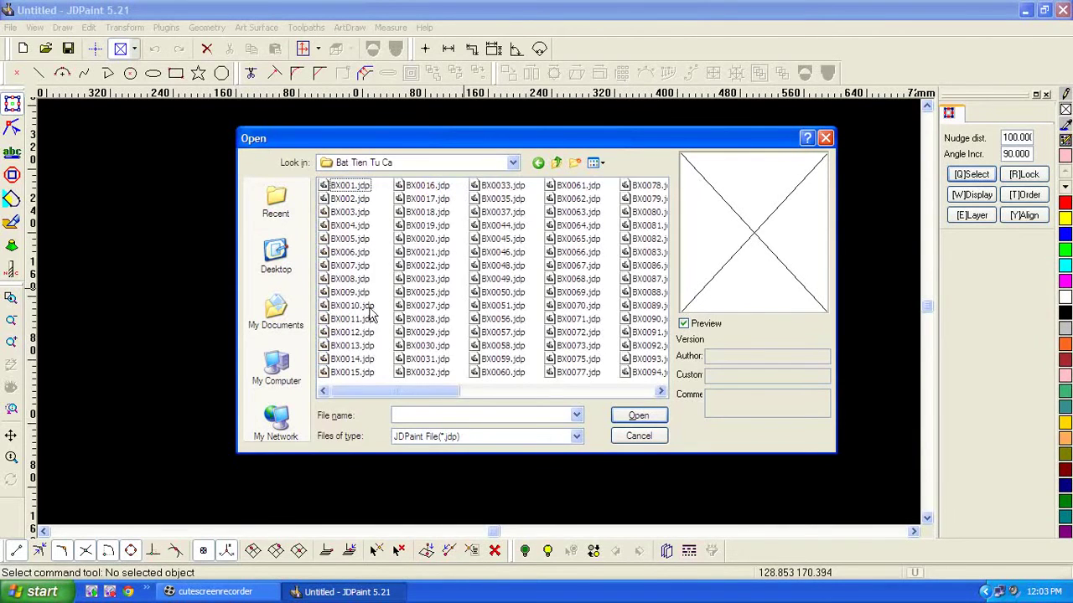
{"action": "left_click_drag", "start_coordinate": [427, 394], "coordinate": [531, 394]}
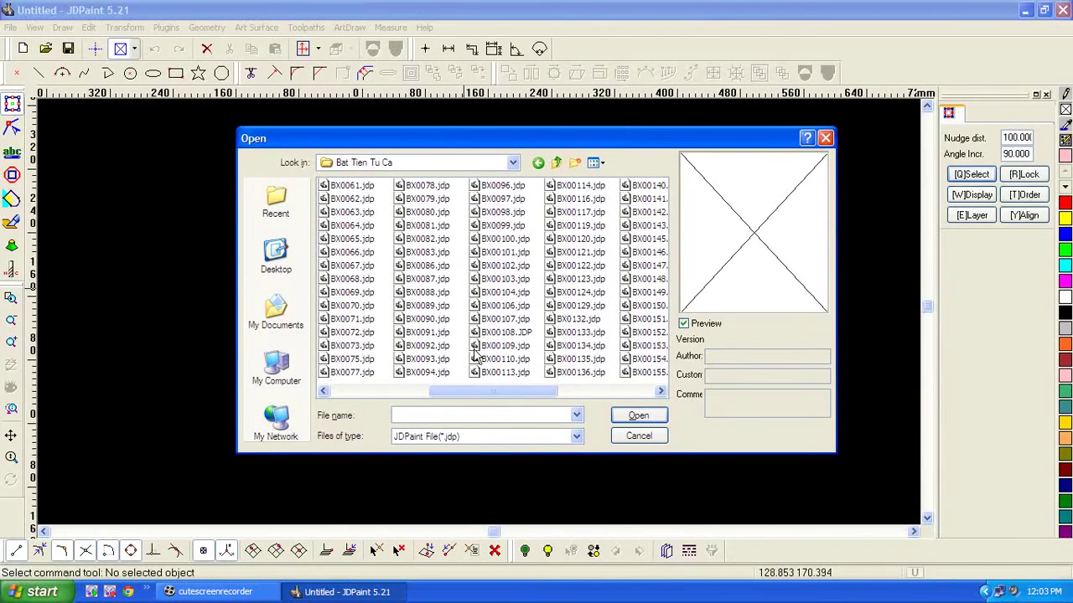
{"action": "left_click_drag", "start_coordinate": [491, 392], "coordinate": [400, 394]}
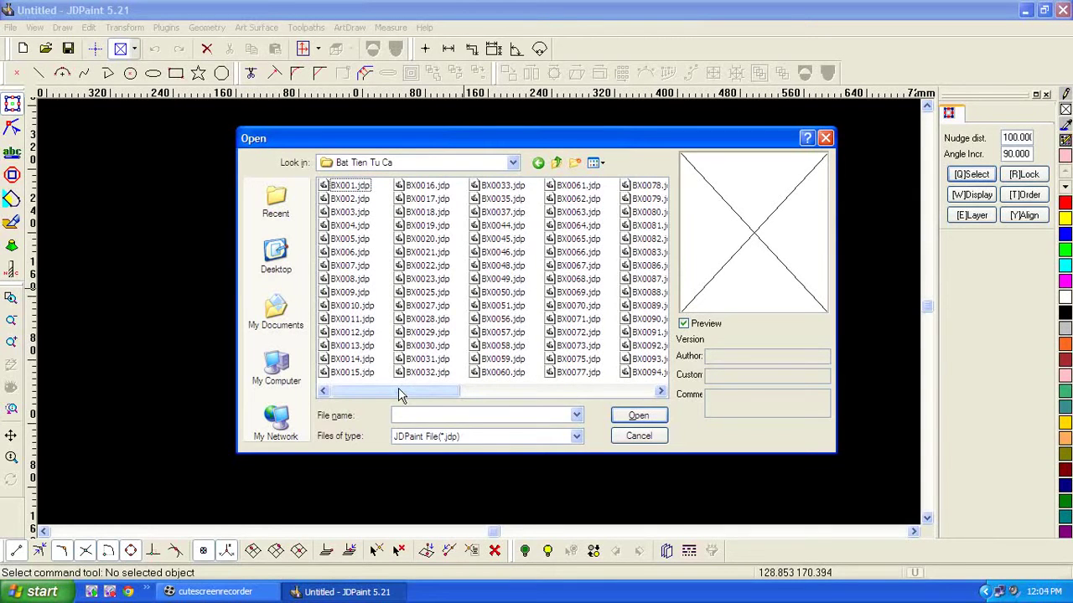
{"action": "left_click", "coordinate": [825, 140]}
Switch to Windows Explorer and open the folder F:\kho mau Bach\JDPAIN 1\AnhXemTruoc_JDP\Bức Vách.
{"action": "left_click", "coordinate": [1025, 10]}
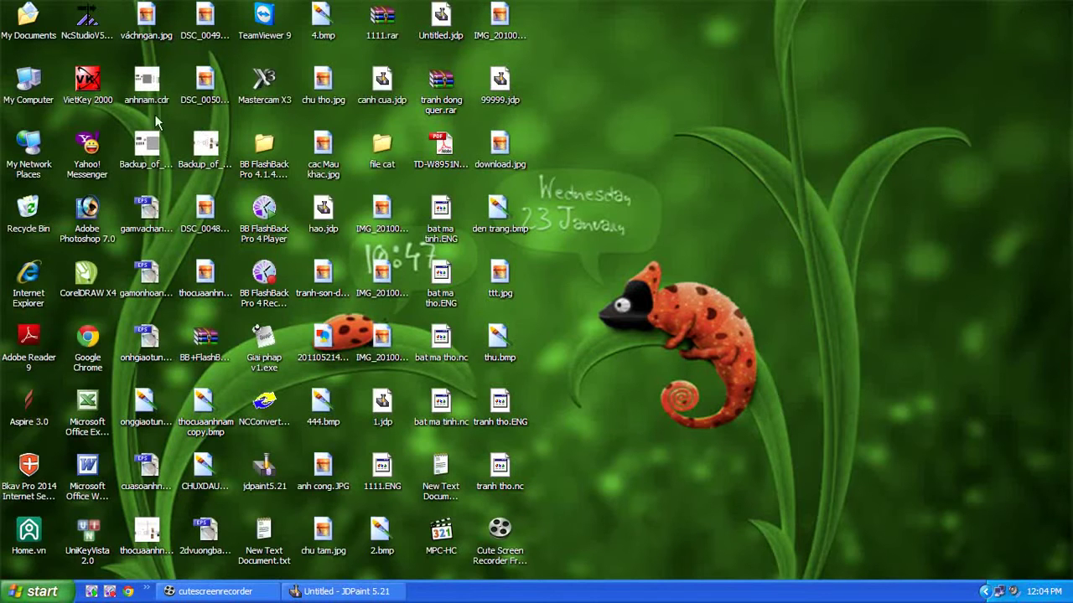
{"action": "double_click", "coordinate": [25, 82]}
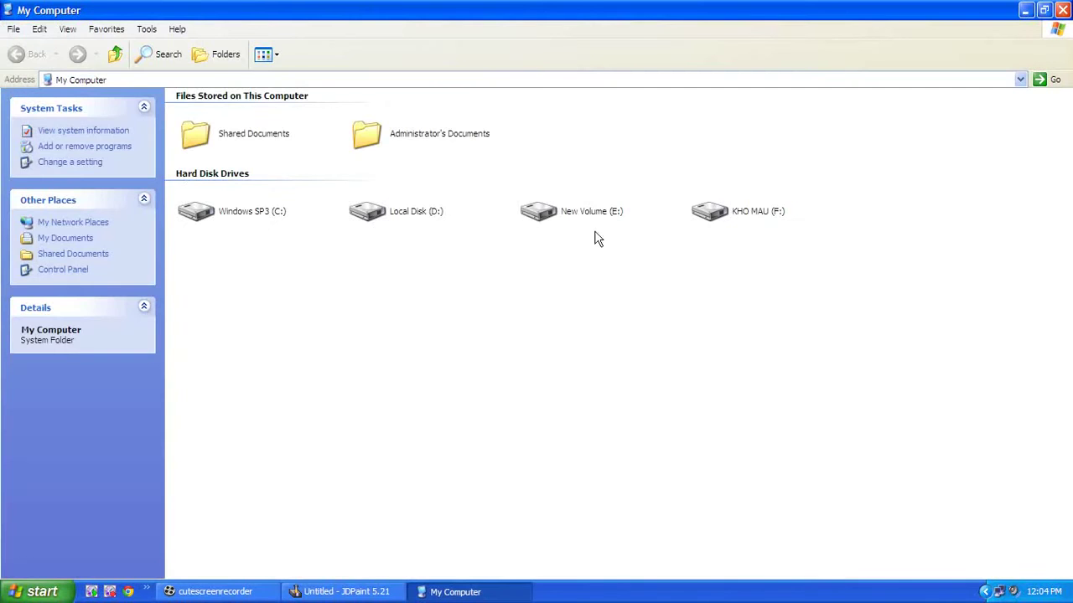
{"action": "double_click", "coordinate": [727, 214]}
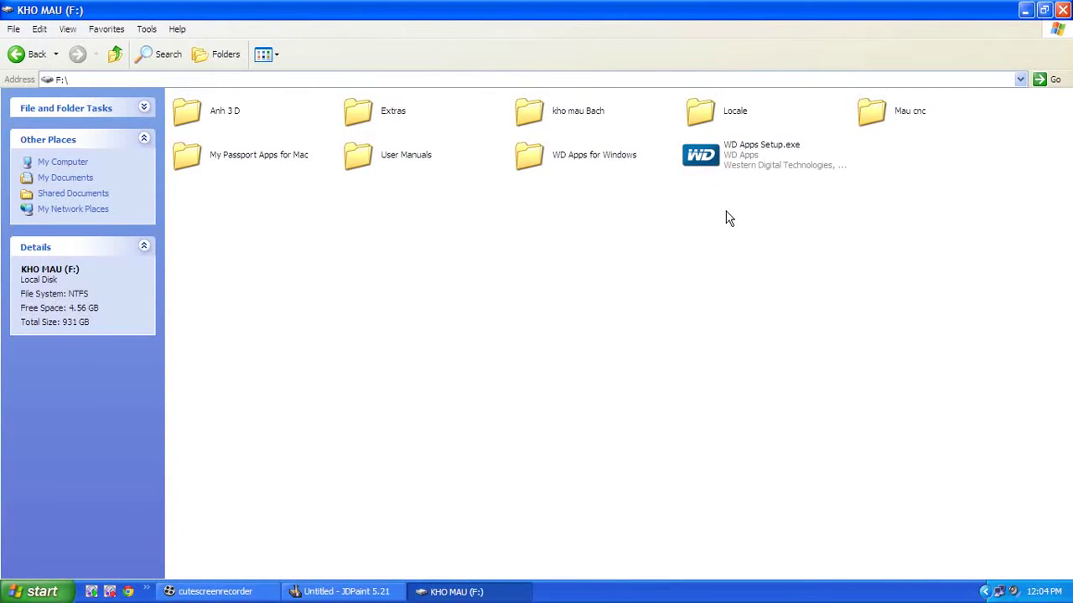
{"action": "double_click", "coordinate": [537, 114]}
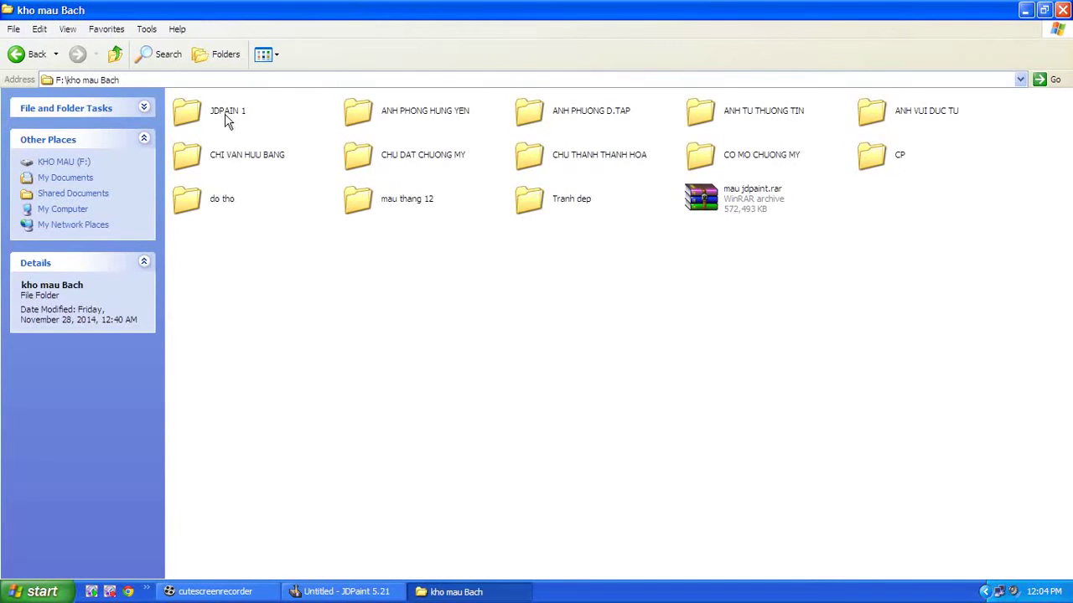
{"action": "double_click", "coordinate": [226, 118]}
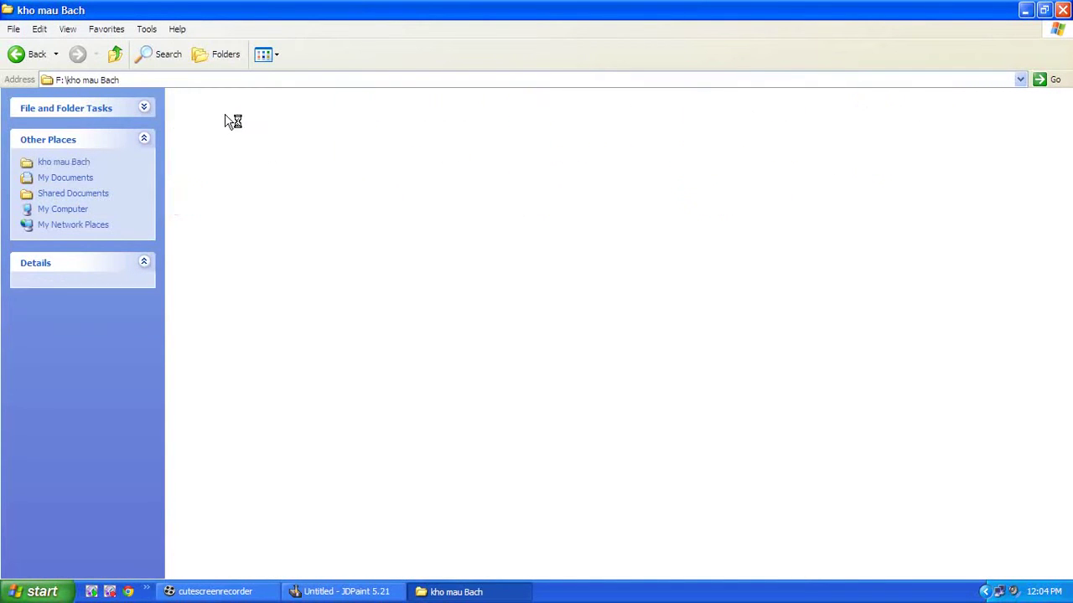
{"action": "double_click", "coordinate": [234, 114]}
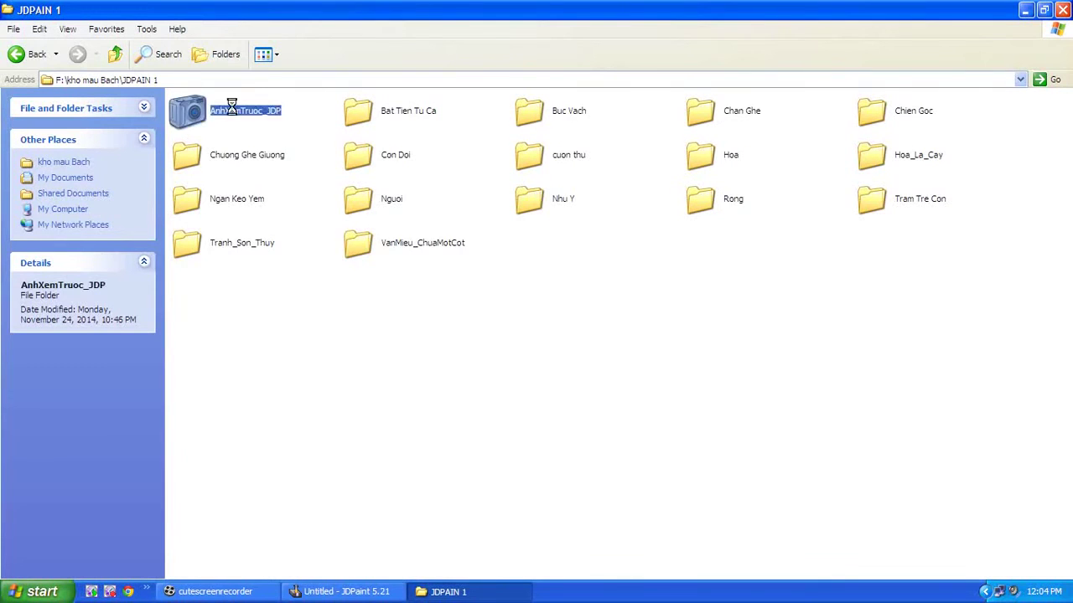
{"action": "double_click", "coordinate": [384, 111]}
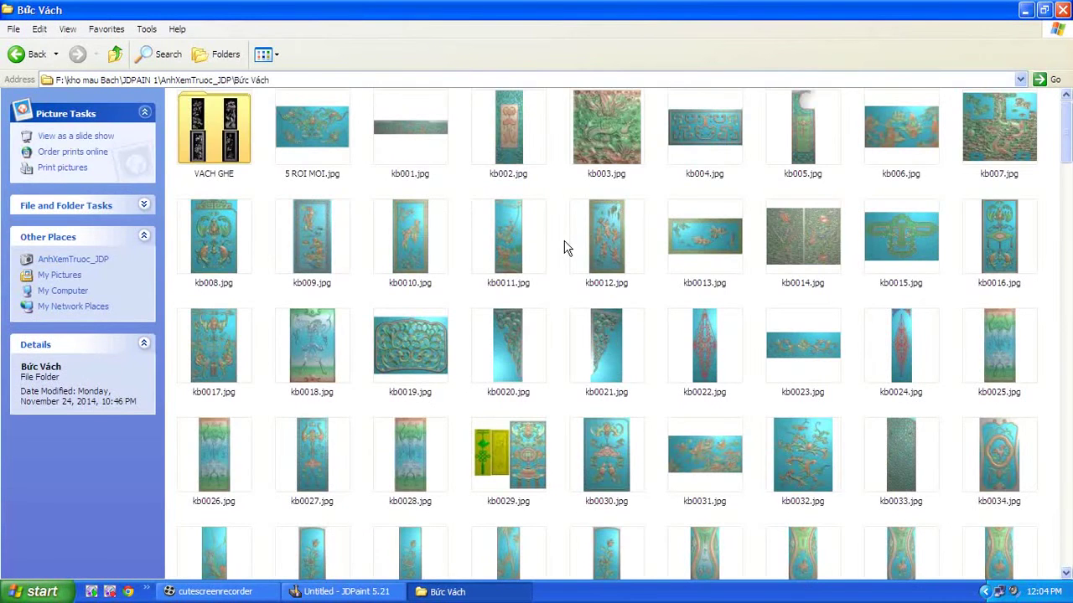
View the relief preview pictures from kb002.jpg to kb005.jpg and close the picture viewer.
{"action": "double_click", "coordinate": [517, 143]}
{"action": "key", "text": "Right"}
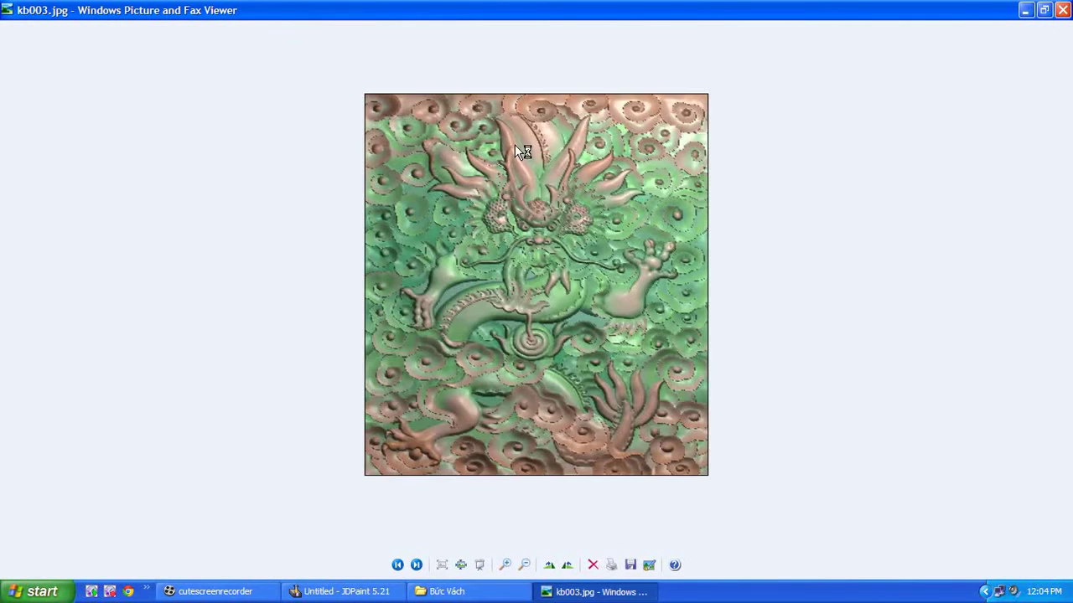
{"action": "key", "text": "Right"}
{"action": "key", "text": "Right"}
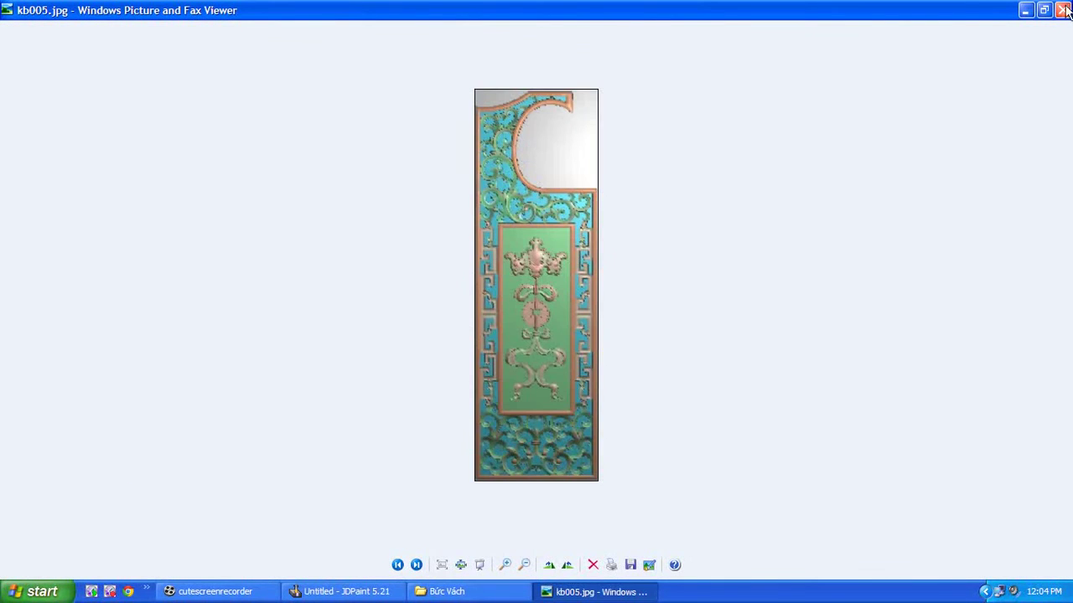
{"action": "left_click", "coordinate": [1062, 10]}
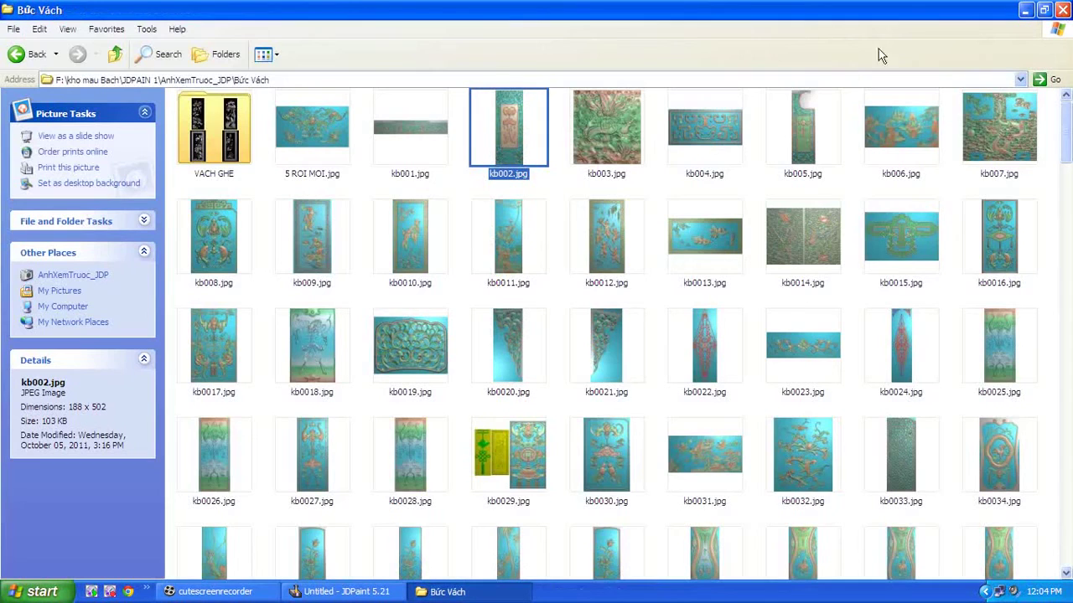
Return to the JDPAIN 1 folder and minimize its window to get back to the desktop.
{"action": "left_click", "coordinate": [37, 57]}
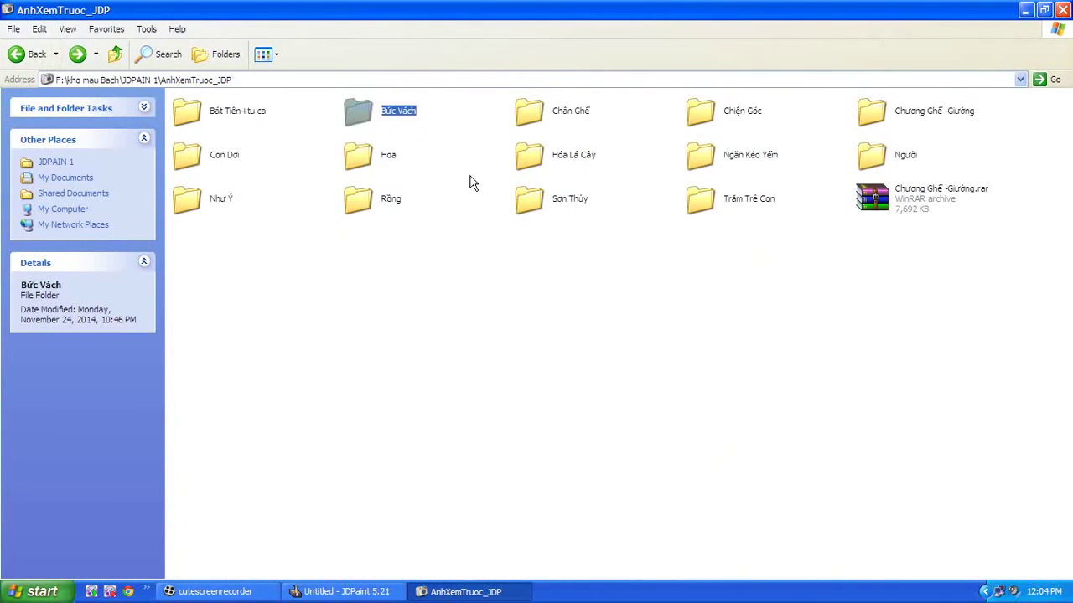
{"action": "left_click", "coordinate": [37, 54]}
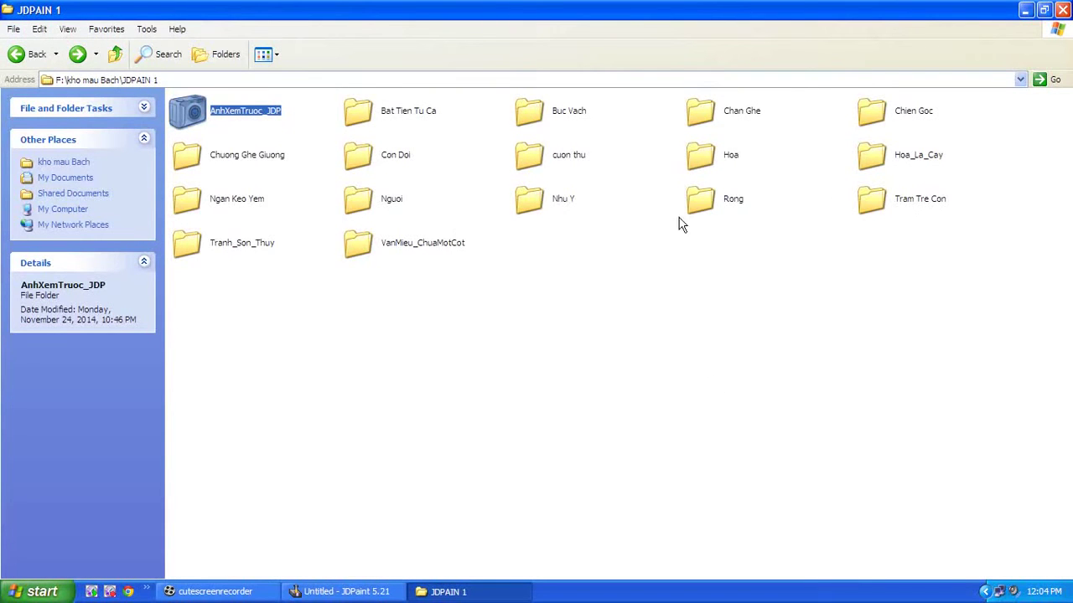
{"action": "left_click", "coordinate": [895, 282]}
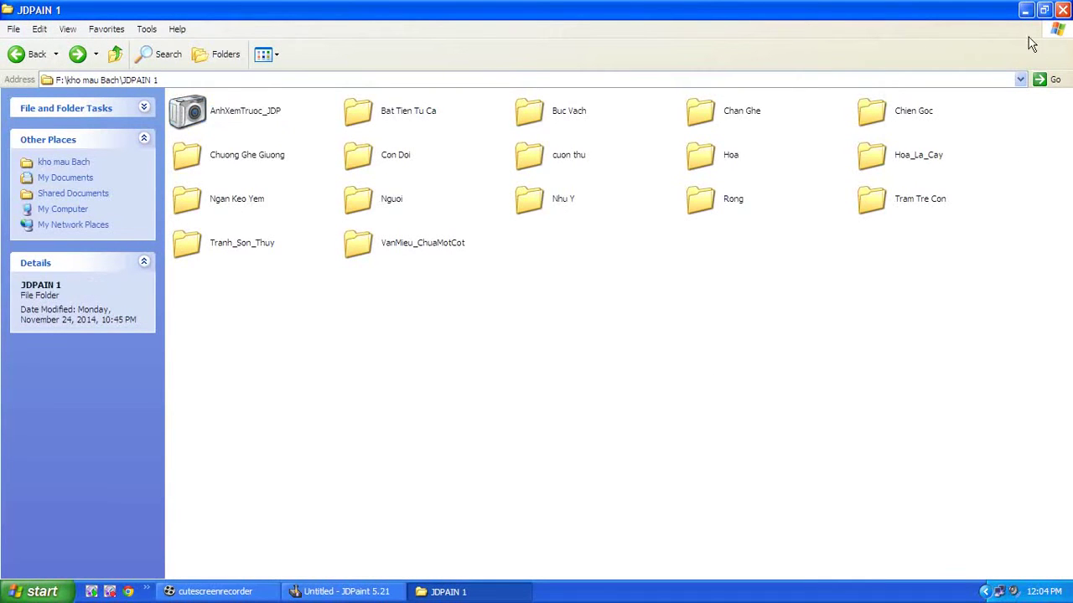
{"action": "left_click", "coordinate": [1026, 11]}
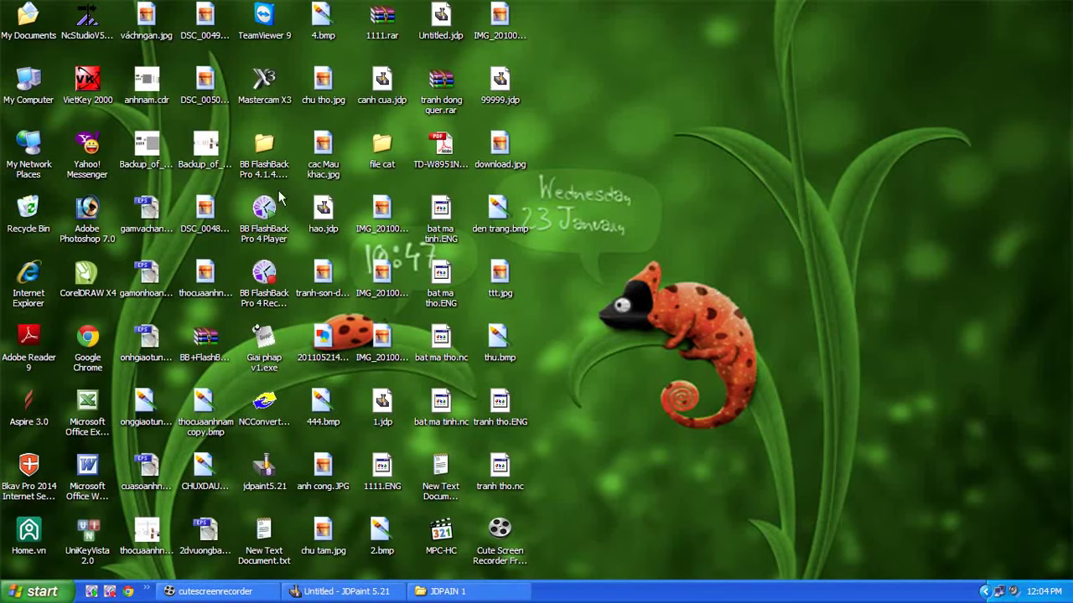
View the grayscale pictures 4.bmp and 444.bmp from the desktop, leaving 444.bmp open but minimized.
{"action": "double_click", "coordinate": [323, 25]}
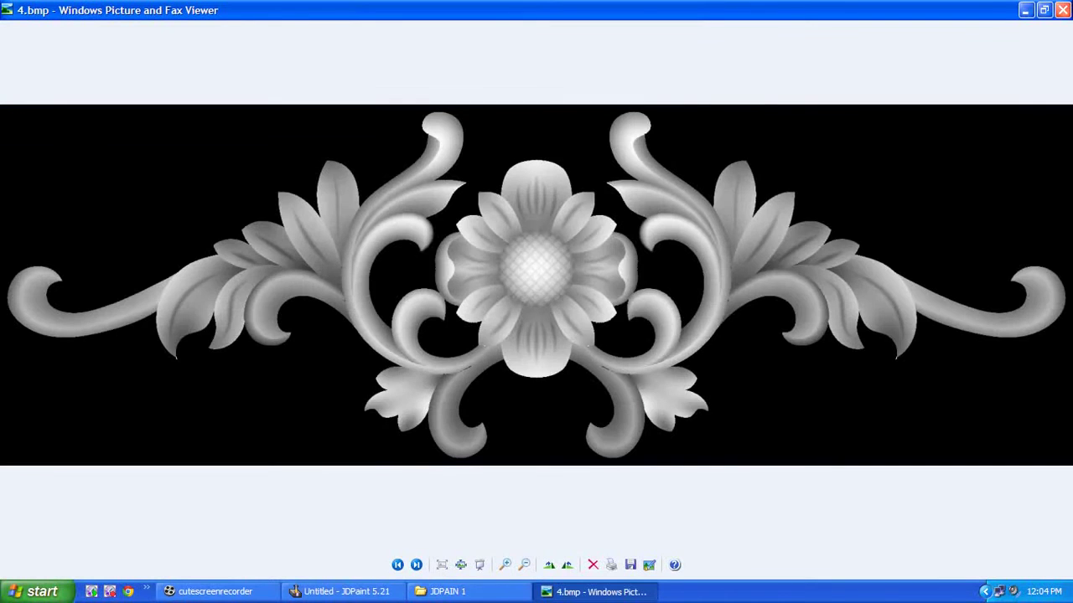
{"action": "left_click", "coordinate": [1062, 10]}
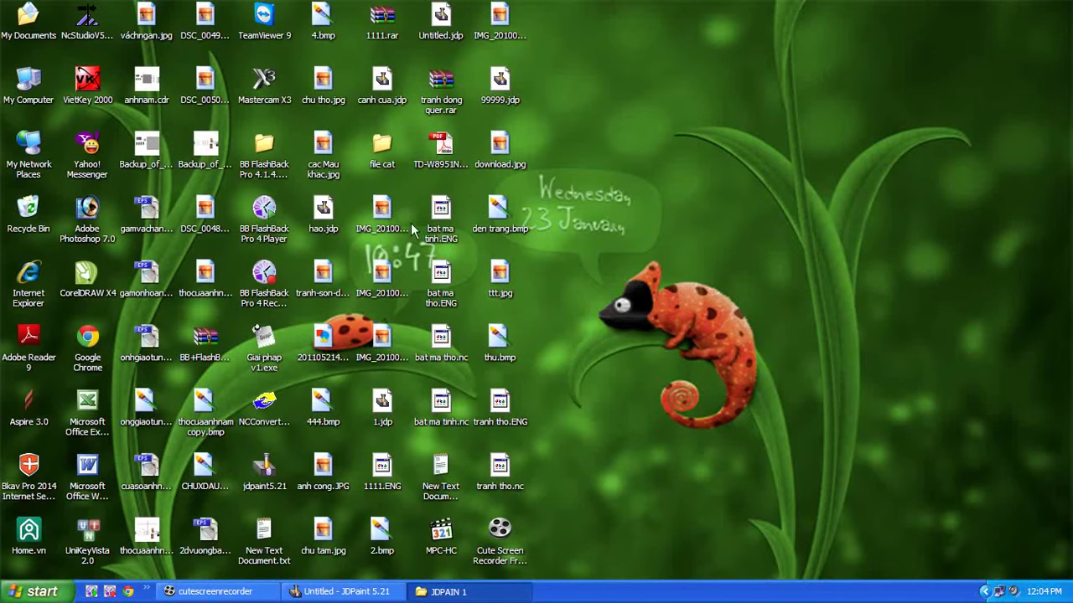
{"action": "double_click", "coordinate": [322, 419]}
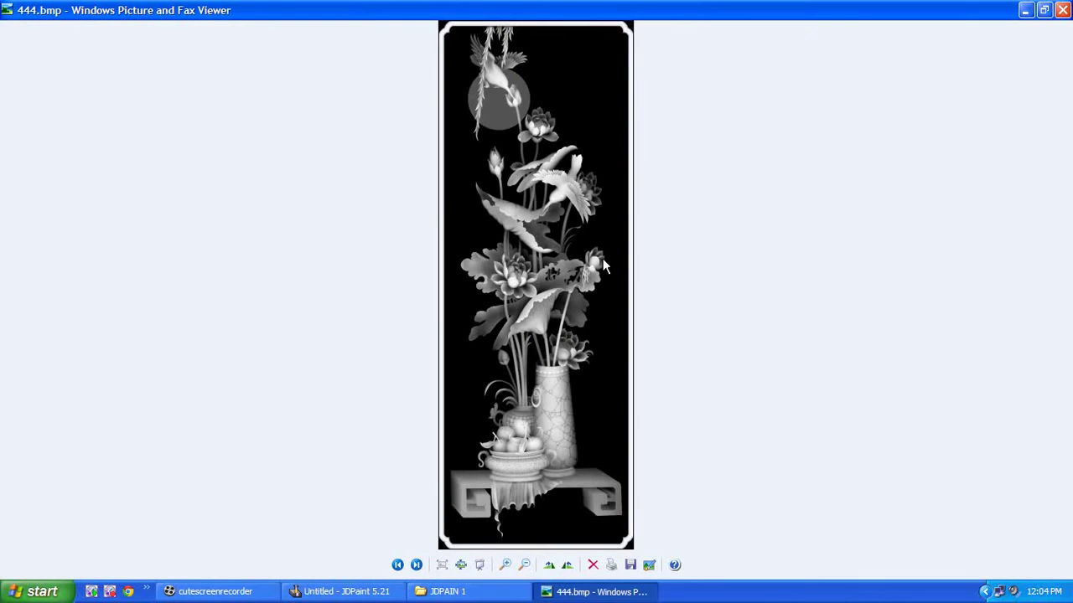
{"action": "scroll", "coordinate": [561, 276], "scroll_direction": "up", "scroll_amount": 1}
{"action": "scroll", "coordinate": [561, 277], "scroll_direction": "down", "scroll_amount": 1}
{"action": "left_click", "coordinate": [1025, 10]}
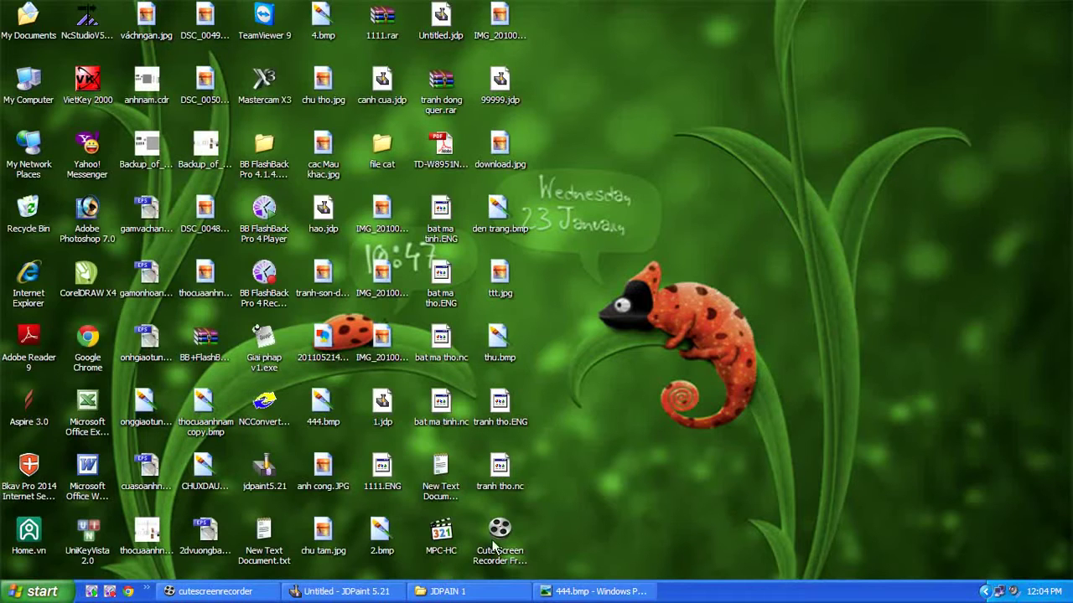
Switch to JDPaint, import the image 444.bmp from the desktop and place it overlapping the blue page frame.
{"action": "left_click", "coordinate": [369, 595]}
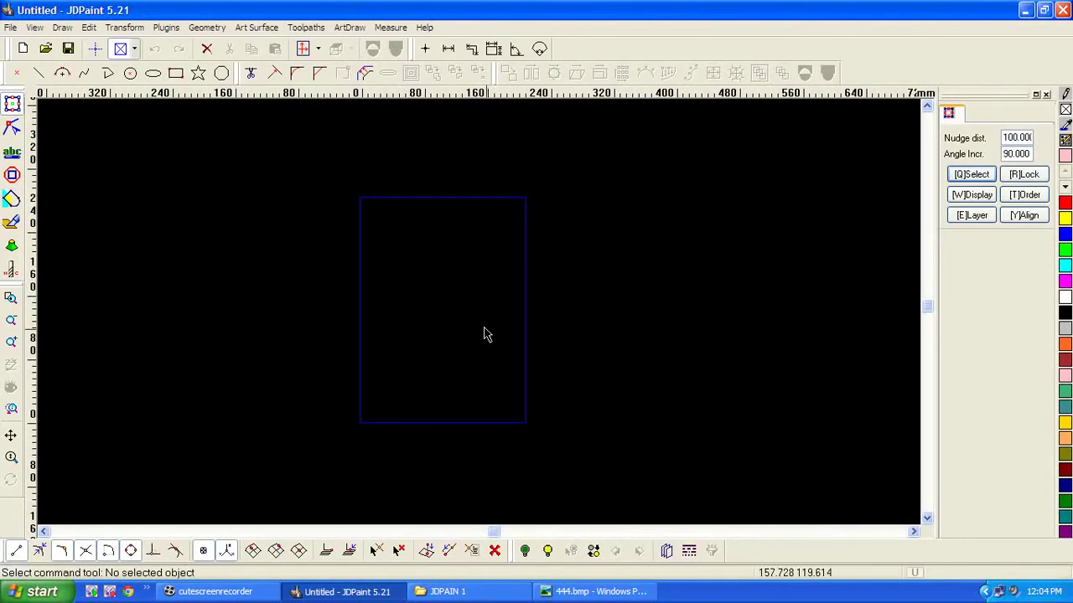
{"action": "middle_click_drag", "start_coordinate": [457, 327], "coordinate": [438, 311]}
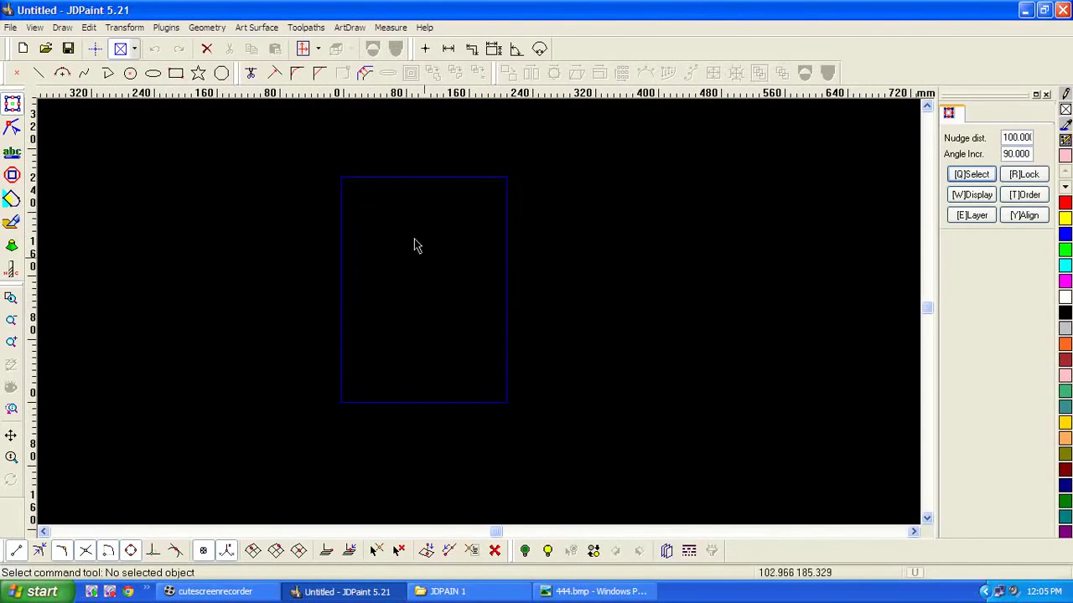
{"action": "scroll", "coordinate": [414, 225], "scroll_direction": "up", "scroll_amount": 1}
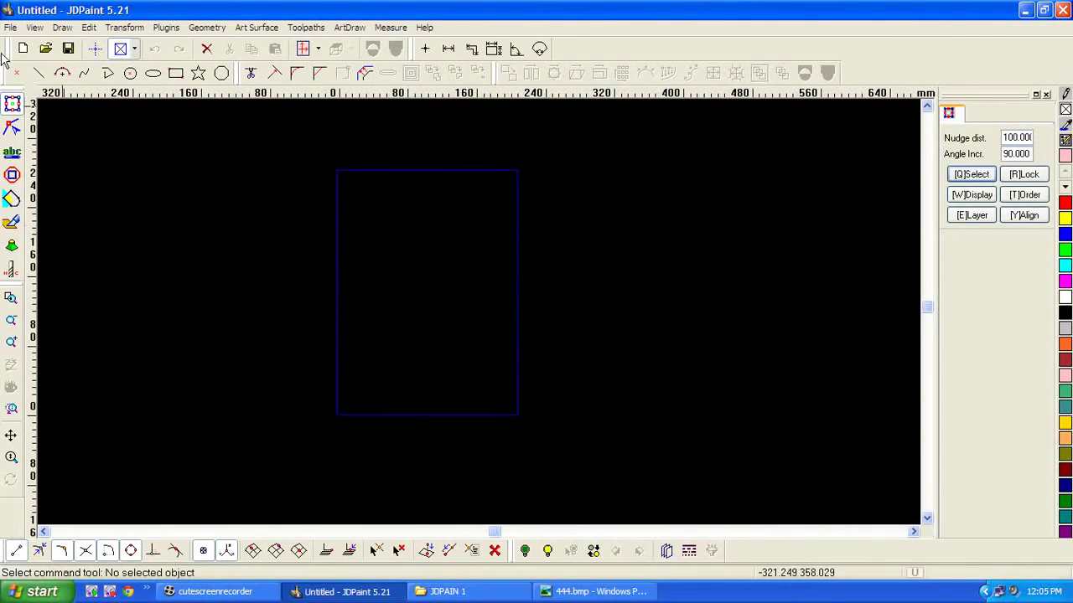
{"action": "left_click", "coordinate": [10, 27]}
{"action": "mouse_move", "coordinate": [67, 122]}
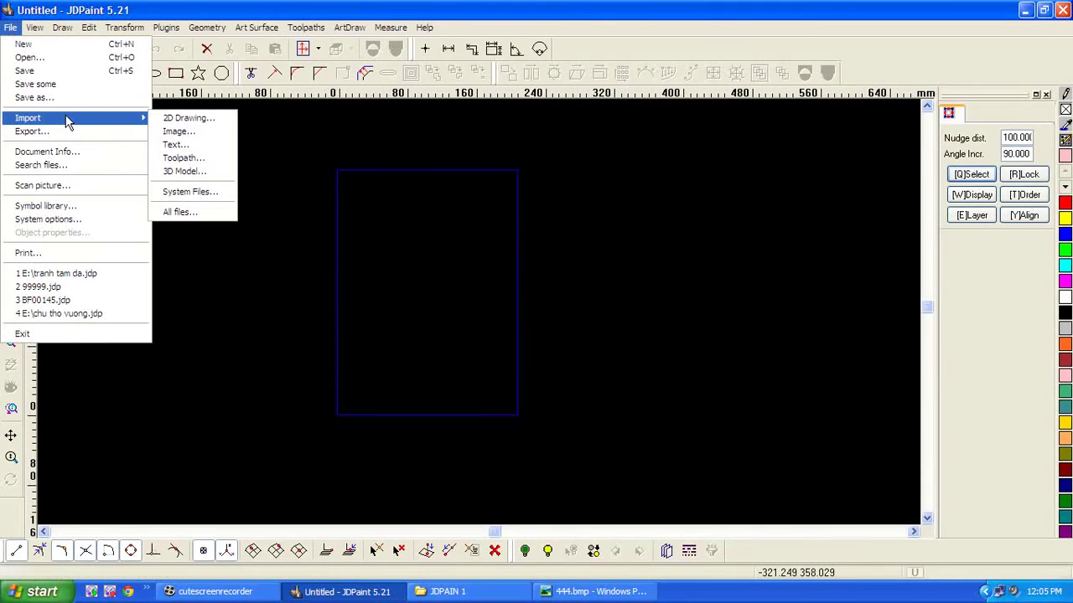
{"action": "left_click", "coordinate": [175, 134]}
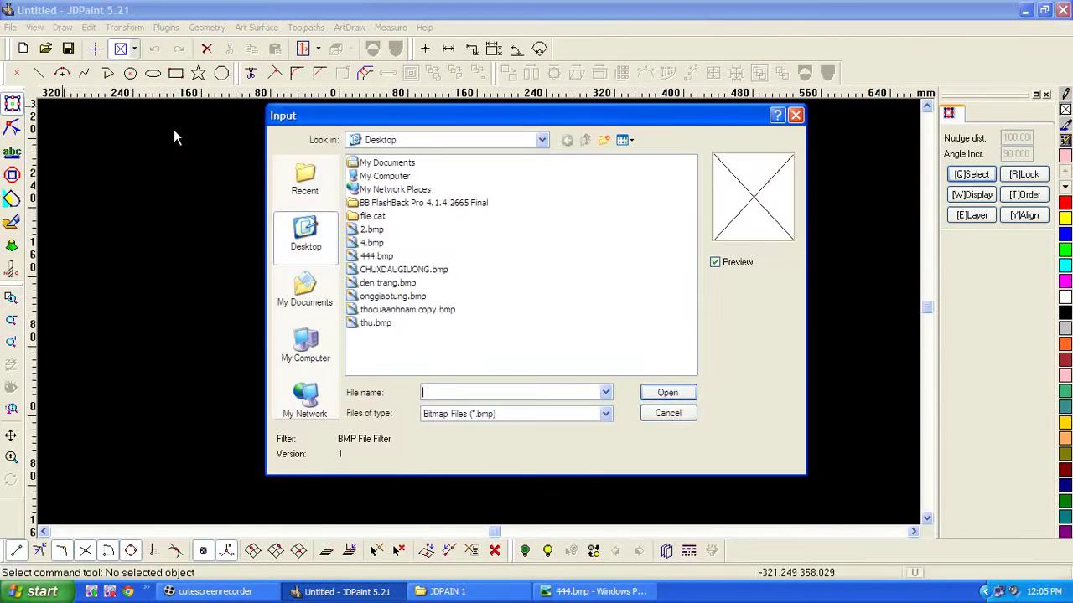
{"action": "left_click", "coordinate": [382, 258]}
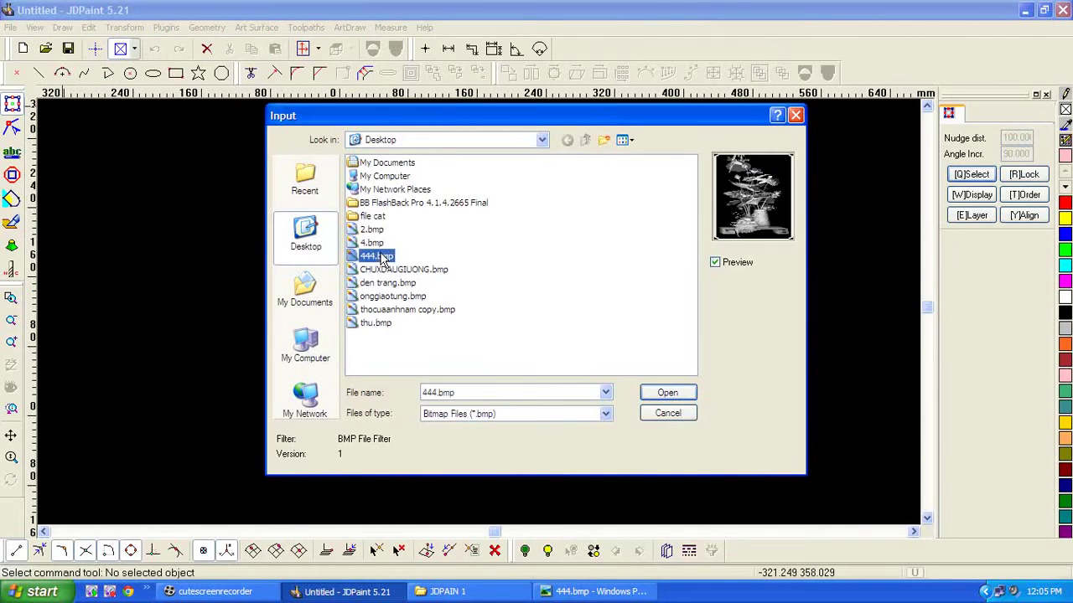
{"action": "left_click", "coordinate": [675, 393]}
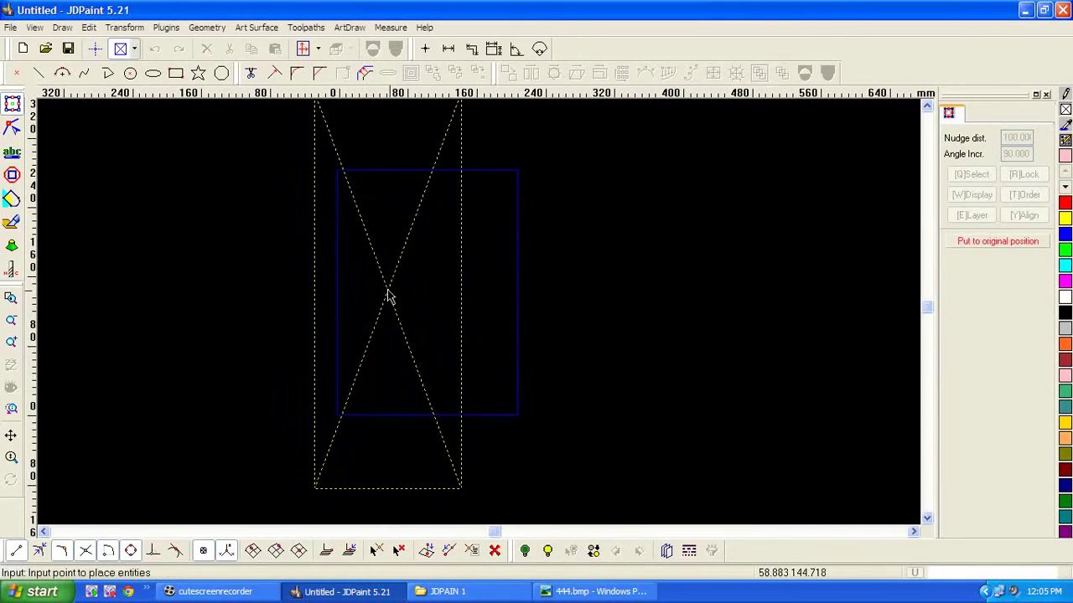
{"action": "left_click", "coordinate": [388, 296]}
{"action": "left_click", "coordinate": [514, 344]}
Draw a rectangle about 197 by 439 mm in the empty area to the right of the imported bitmap.
{"action": "scroll", "coordinate": [322, 295], "scroll_direction": "down", "scroll_amount": 2}
{"action": "middle_click_drag", "start_coordinate": [451, 336], "coordinate": [374, 336]}
{"action": "middle_click_drag", "start_coordinate": [319, 317], "coordinate": [341, 325]}
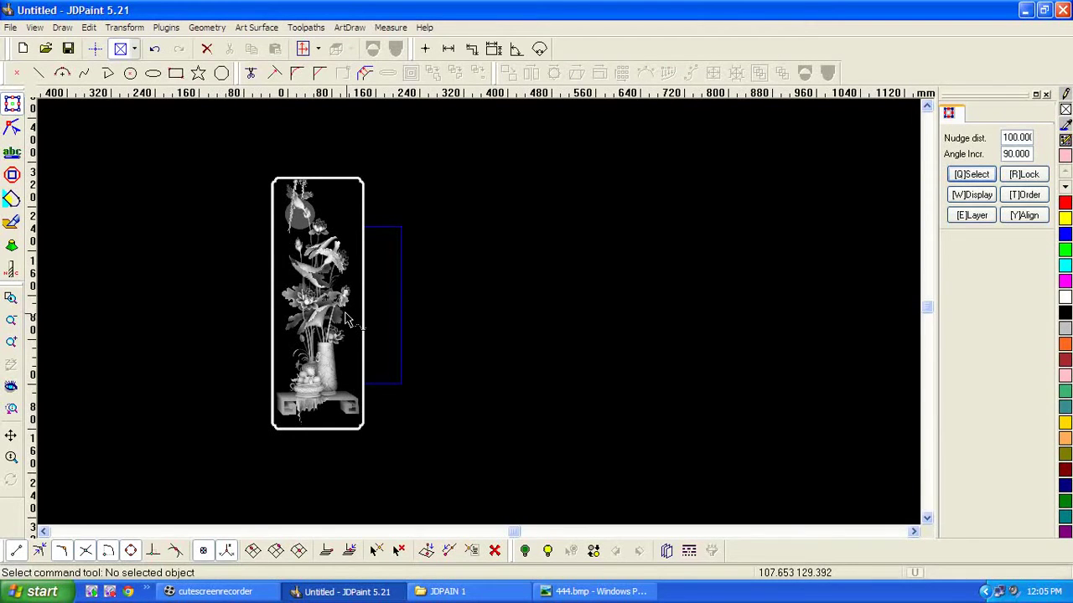
{"action": "middle_click_drag", "start_coordinate": [579, 232], "coordinate": [496, 244]}
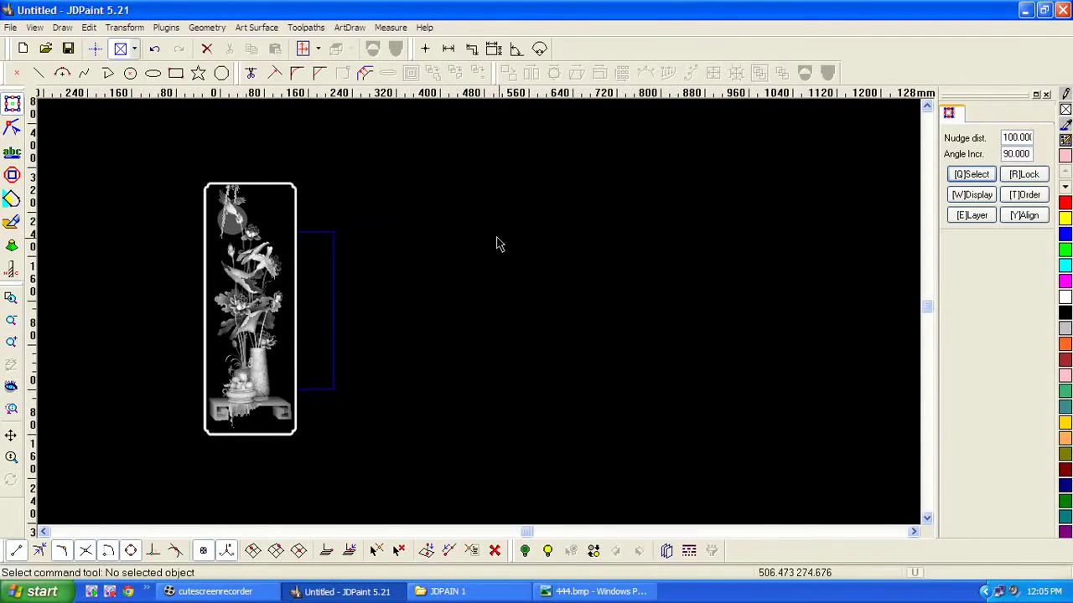
{"action": "left_click", "coordinate": [177, 73]}
{"action": "left_click", "coordinate": [409, 201]}
{"action": "left_click", "coordinate": [518, 443]}
{"action": "middle_click_drag", "start_coordinate": [479, 378], "coordinate": [417, 366]}
Scale the rectangle to 150 mm in X and 320 mm in Y about its center.
{"action": "left_click", "coordinate": [599, 74]}
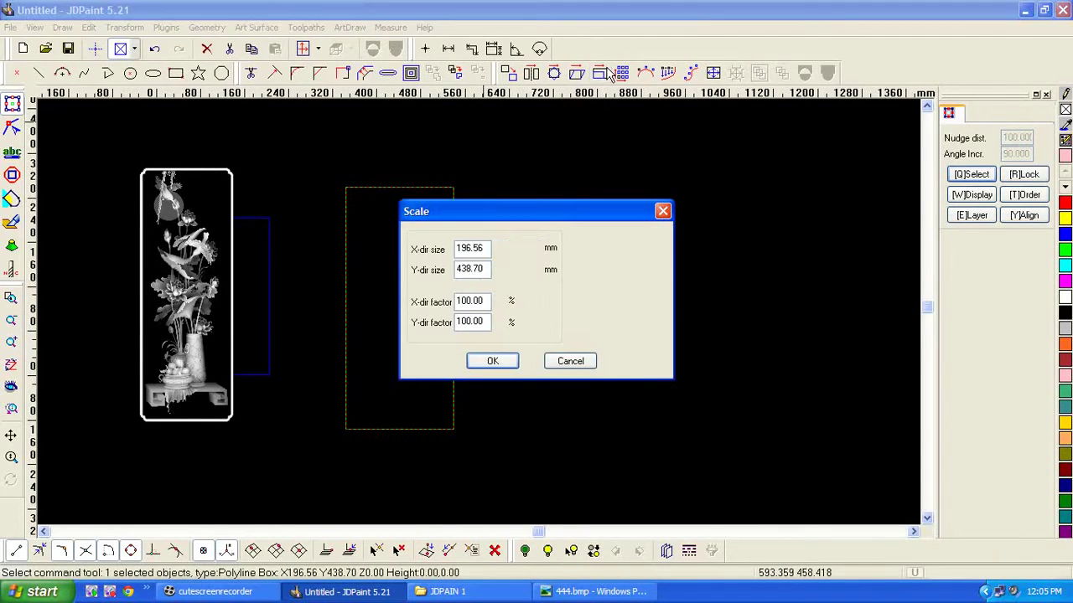
{"action": "left_click_drag", "start_coordinate": [485, 247], "coordinate": [455, 257]}
{"action": "type", "text": "150"}
{"action": "left_click_drag", "start_coordinate": [484, 267], "coordinate": [438, 289]}
{"action": "type", "text": "320"}
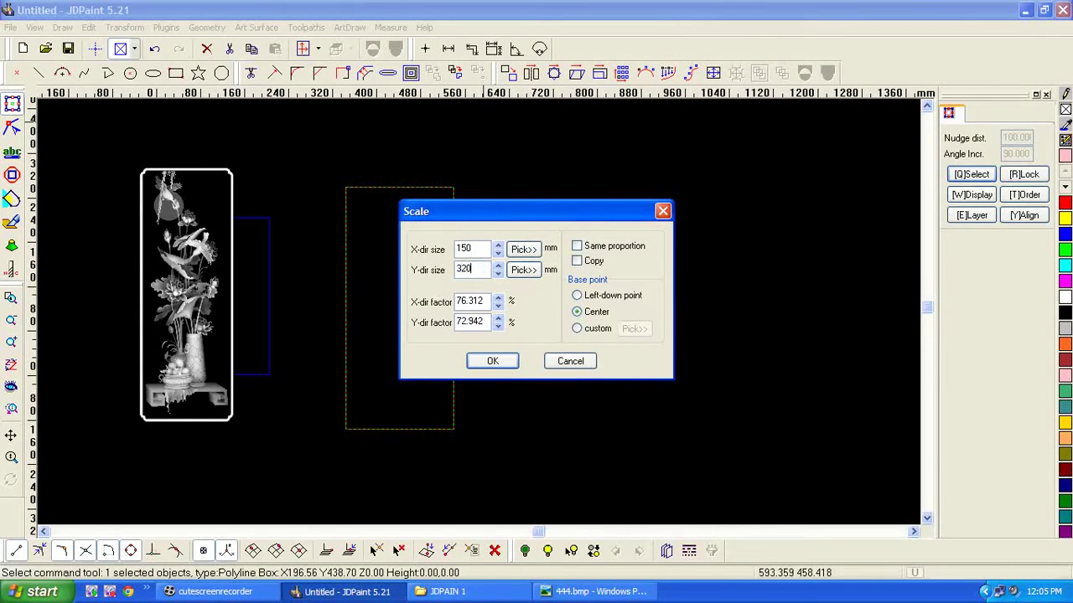
{"action": "left_click", "coordinate": [498, 362]}
Convert the grayscale bitmap to a mesh with white highest and a height of 4.
{"action": "middle_click_drag", "start_coordinate": [253, 278], "coordinate": [346, 280]}
{"action": "left_click", "coordinate": [344, 304]}
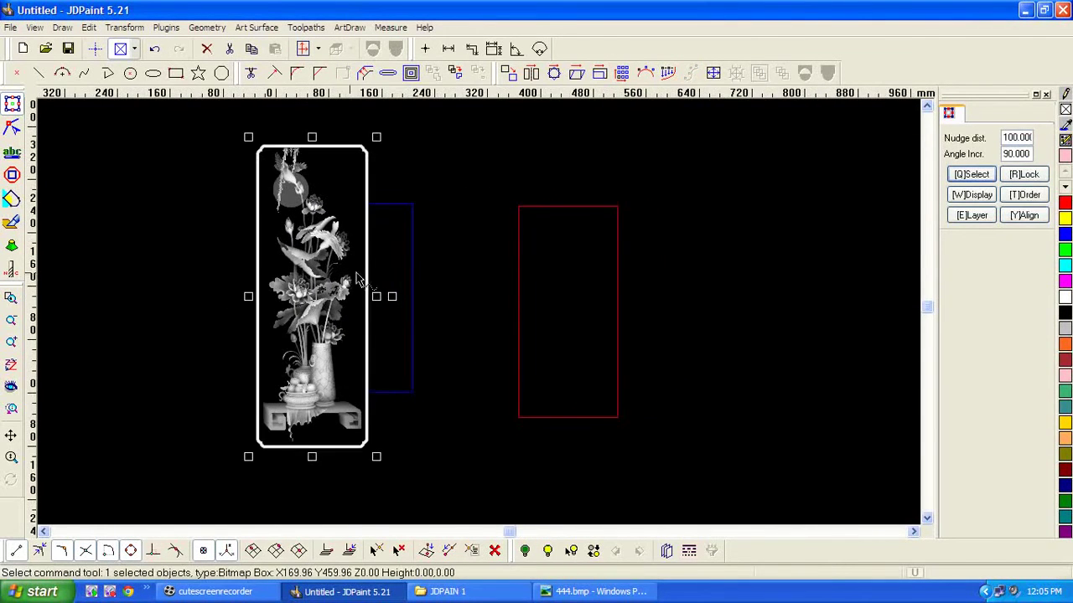
{"action": "scroll", "coordinate": [383, 277], "scroll_direction": "up", "scroll_amount": 1}
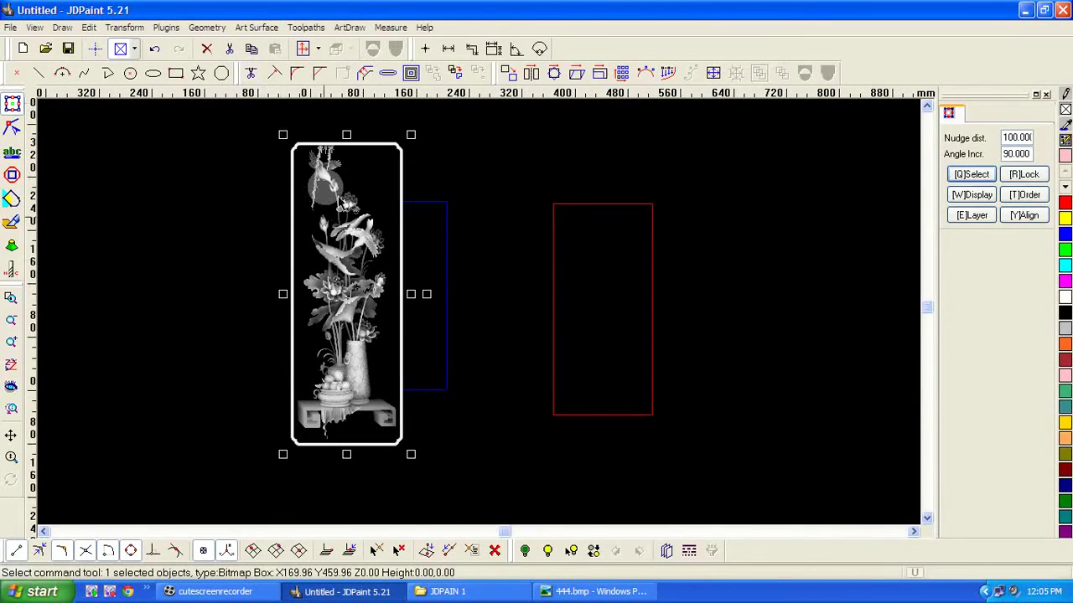
{"action": "left_click", "coordinate": [260, 27]}
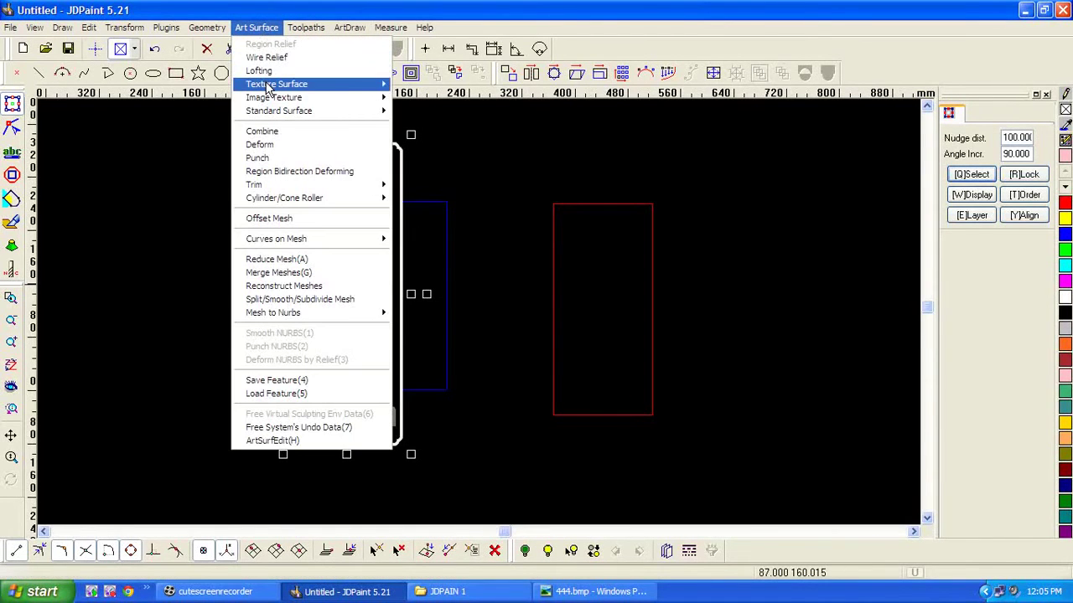
{"action": "mouse_move", "coordinate": [268, 87]}
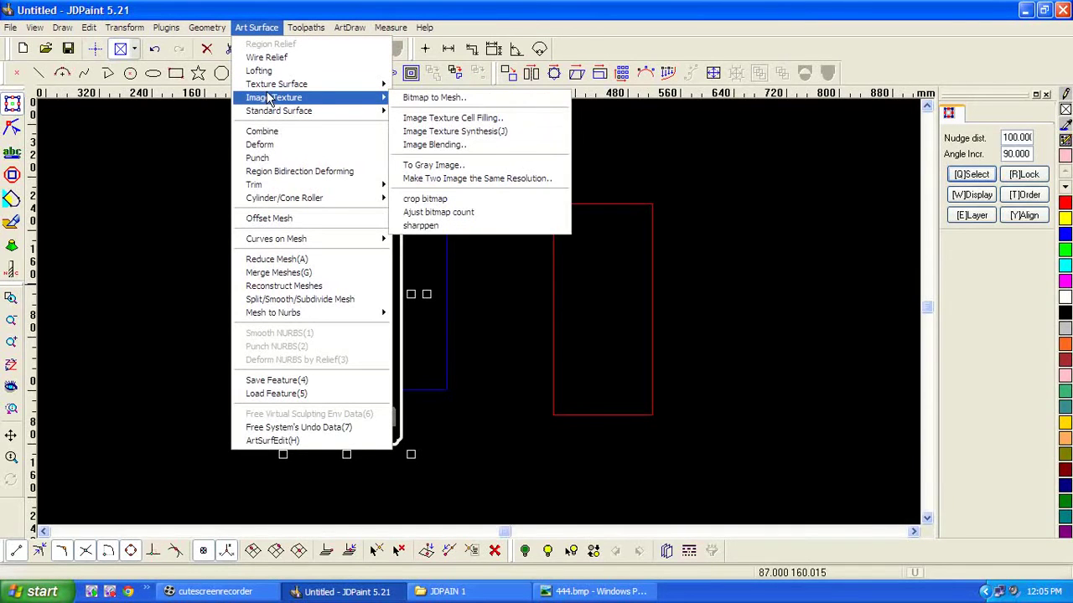
{"action": "left_click", "coordinate": [432, 98]}
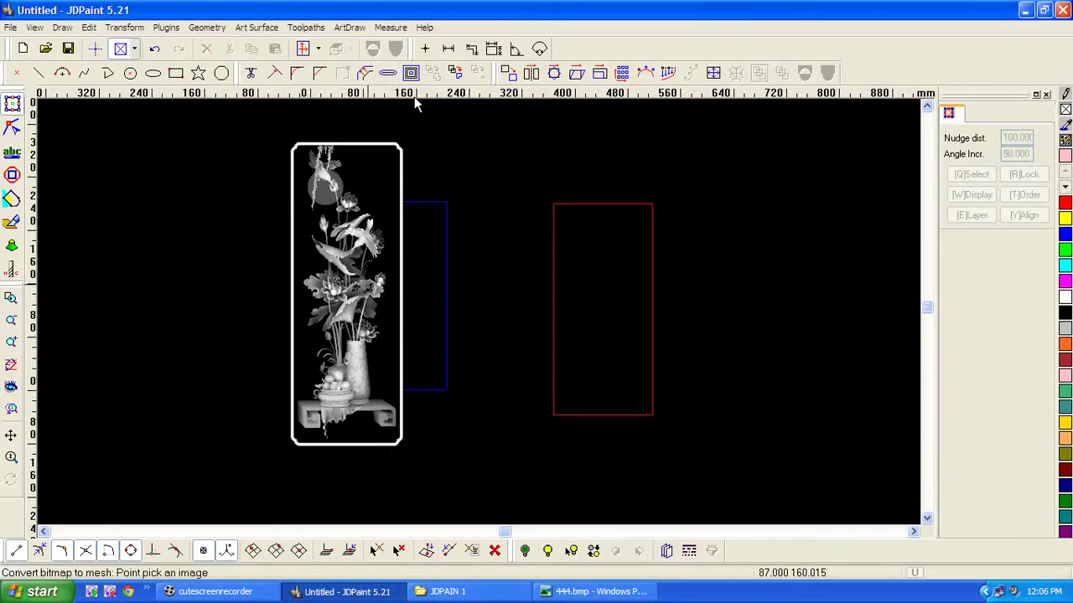
{"action": "left_click", "coordinate": [344, 289]}
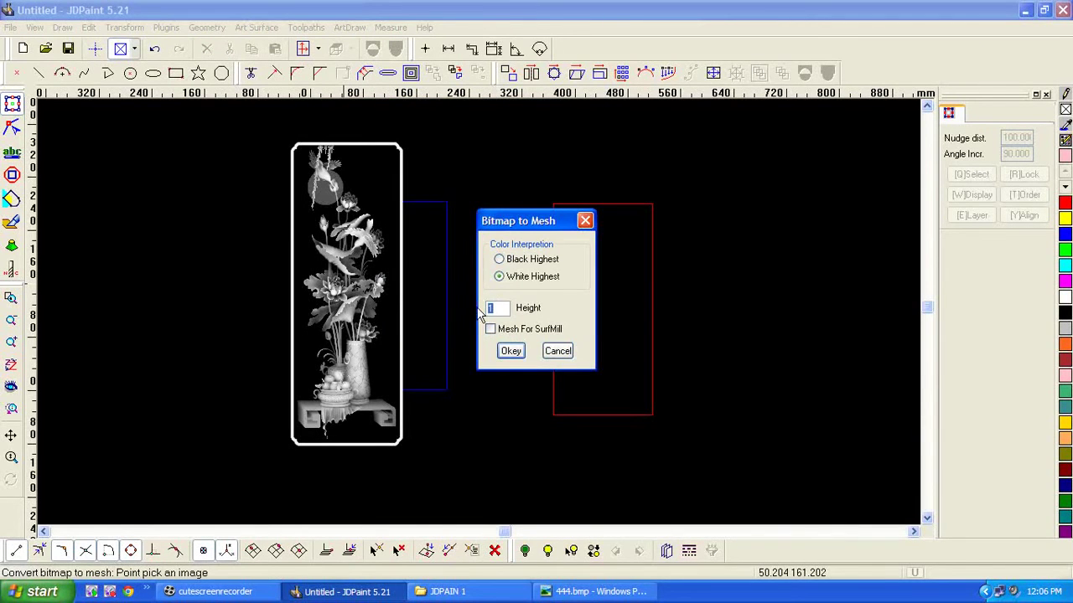
{"action": "left_click", "coordinate": [511, 351]}
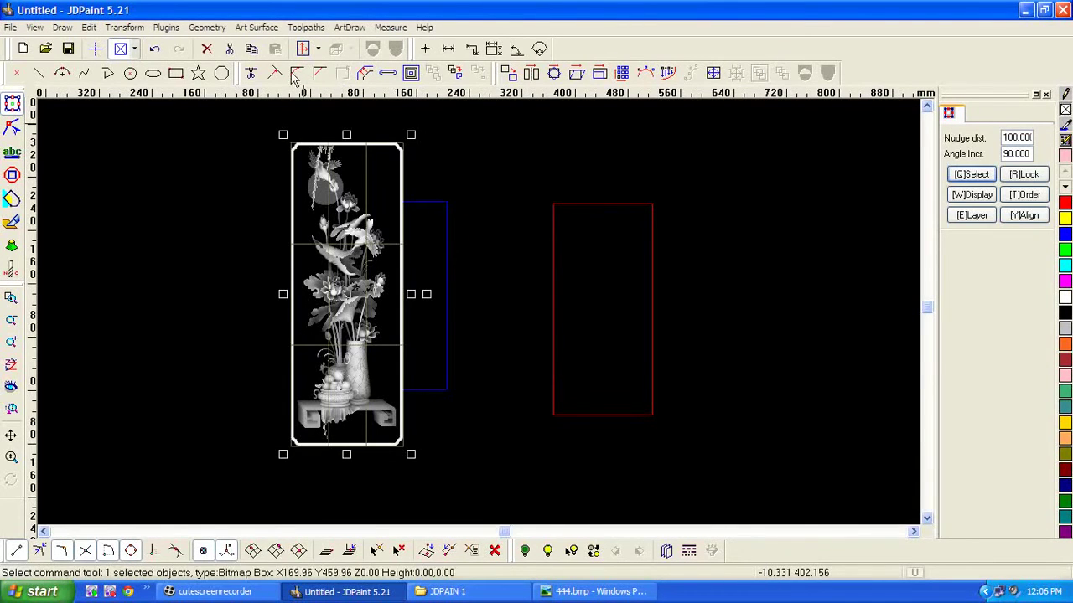
Set the display to Shaded (OpenGL) and move the relief mesh off the bitmap to its left side.
{"action": "left_click", "coordinate": [318, 49]}
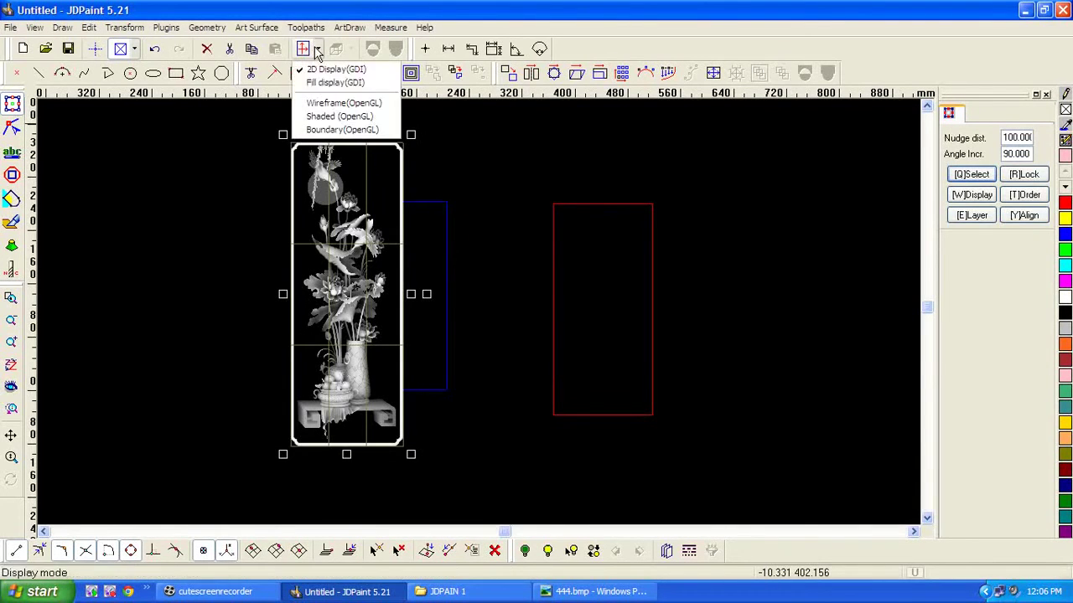
{"action": "left_click", "coordinate": [329, 120]}
{"action": "scroll", "coordinate": [472, 400], "scroll_direction": "down", "scroll_amount": 2}
{"action": "middle_click_drag", "start_coordinate": [615, 293], "coordinate": [430, 339]}
{"action": "left_click", "coordinate": [436, 332]}
{"action": "left_click", "coordinate": [355, 265]}
{"action": "left_click_drag", "start_coordinate": [354, 270], "coordinate": [235, 274]}
{"action": "middle_click_drag", "start_coordinate": [254, 283], "coordinate": [376, 278]}
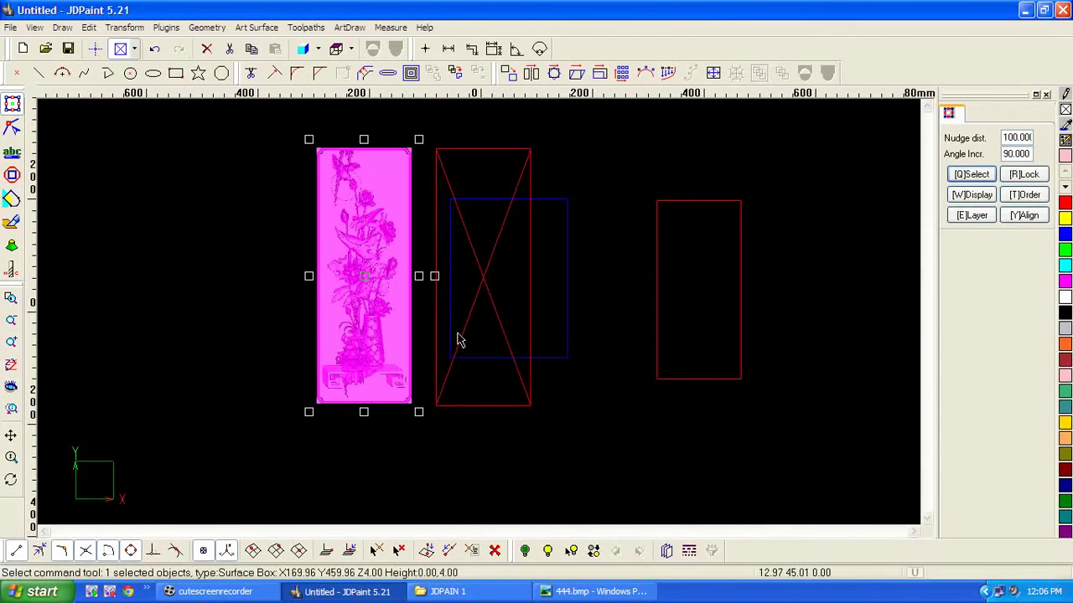
{"action": "left_click", "coordinate": [422, 316]}
{"action": "scroll", "coordinate": [376, 297], "scroll_direction": "up", "scroll_amount": 2}
{"action": "scroll", "coordinate": [394, 282], "scroll_direction": "down", "scroll_amount": 2}
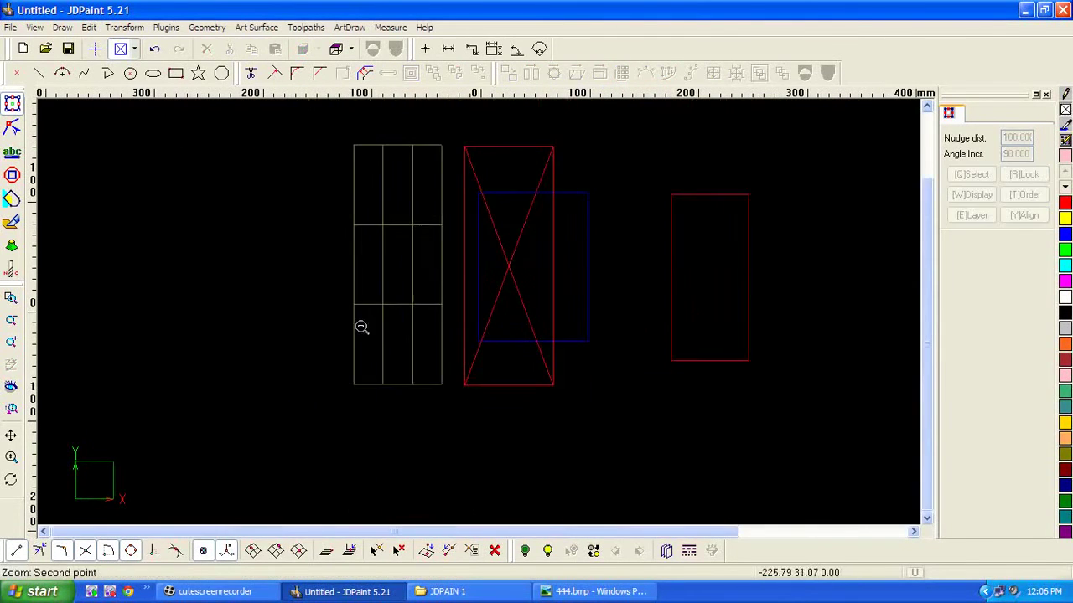
{"action": "left_click", "coordinate": [408, 293]}
{"action": "middle_click_drag", "start_coordinate": [421, 265], "coordinate": [342, 285]}
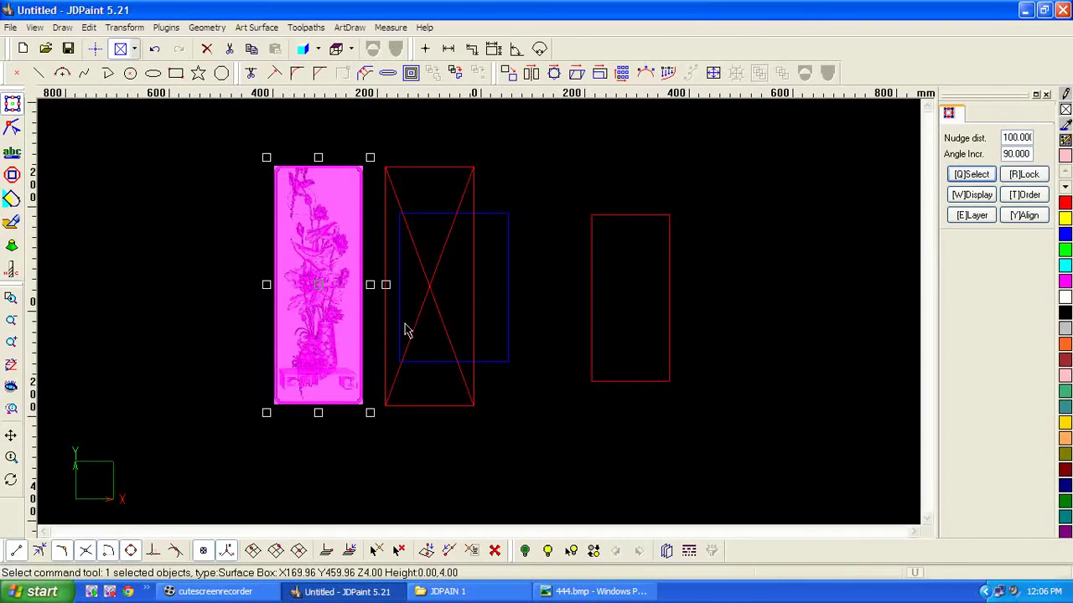
{"action": "scroll", "coordinate": [400, 326], "scroll_direction": "up", "scroll_amount": 1}
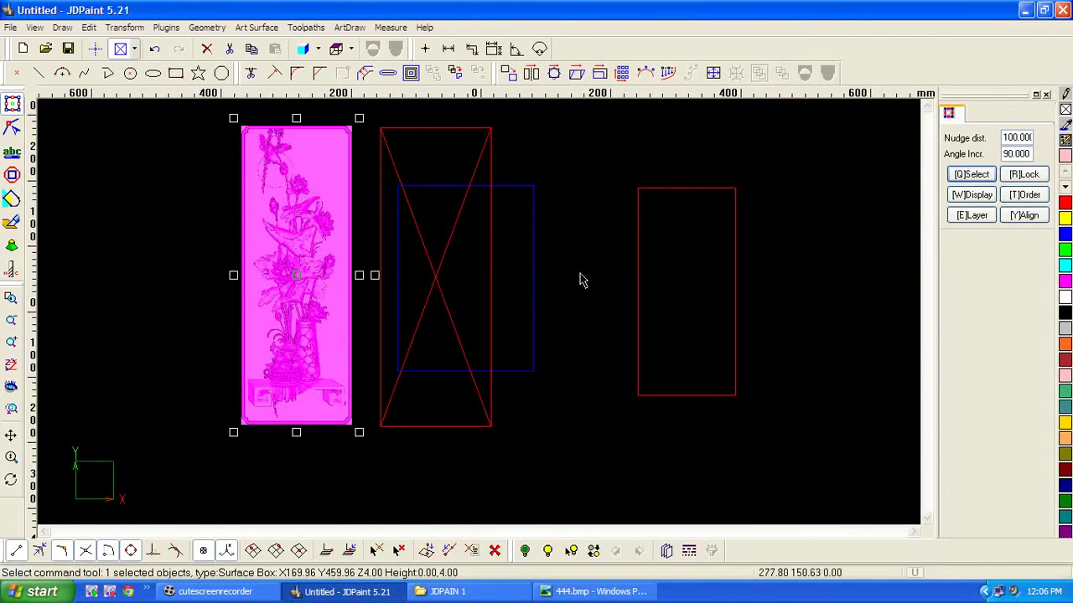
Offset the 150 by 320 mm rectangle inward by 10 mm in one step with sharp corners.
{"action": "middle_click_drag", "start_coordinate": [657, 239], "coordinate": [396, 286]}
{"action": "left_click_drag", "start_coordinate": [539, 349], "coordinate": [468, 301]}
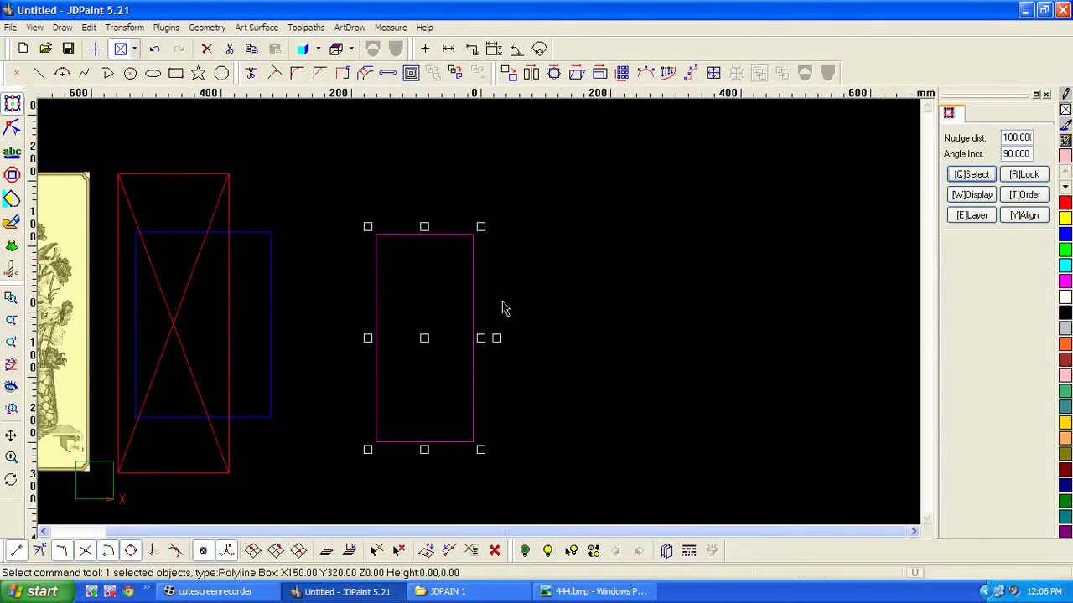
{"action": "middle_click_drag", "start_coordinate": [489, 311], "coordinate": [575, 294]}
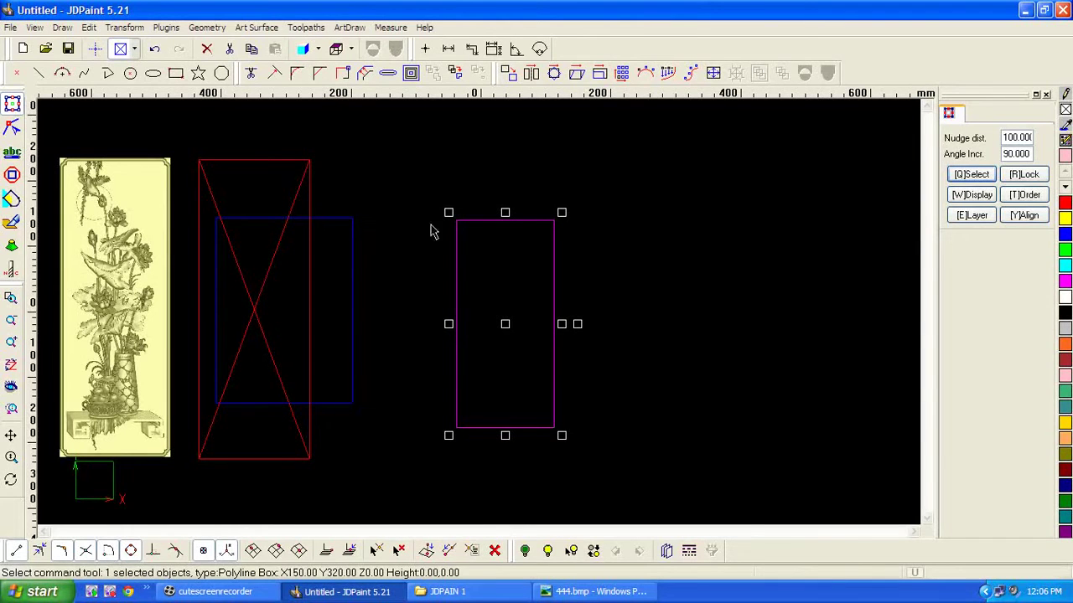
{"action": "left_click", "coordinate": [365, 74]}
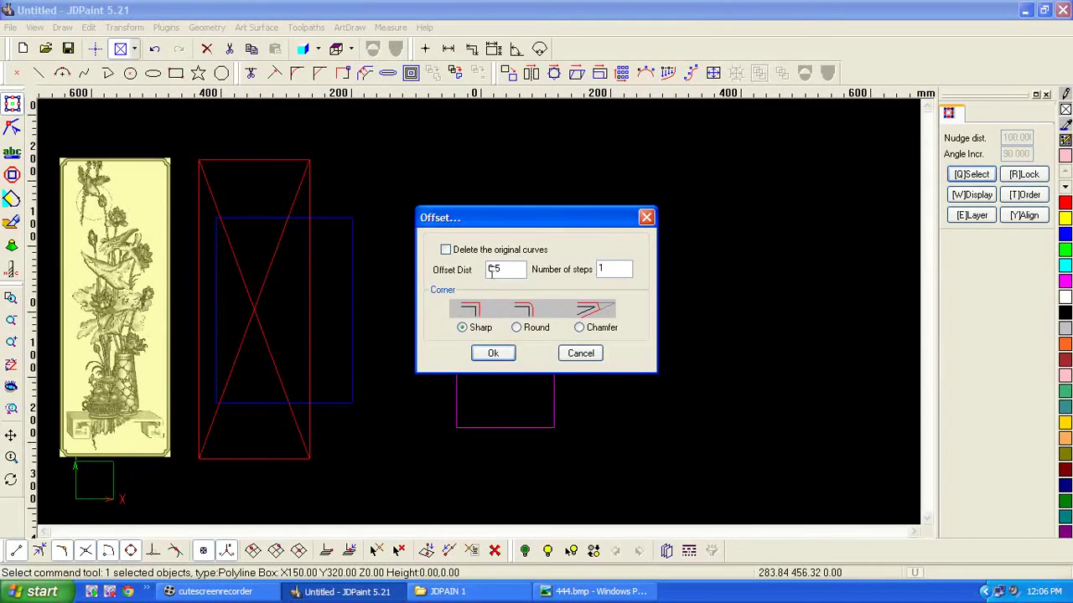
{"action": "type", "text": "10"}
{"action": "left_click", "coordinate": [496, 354]}
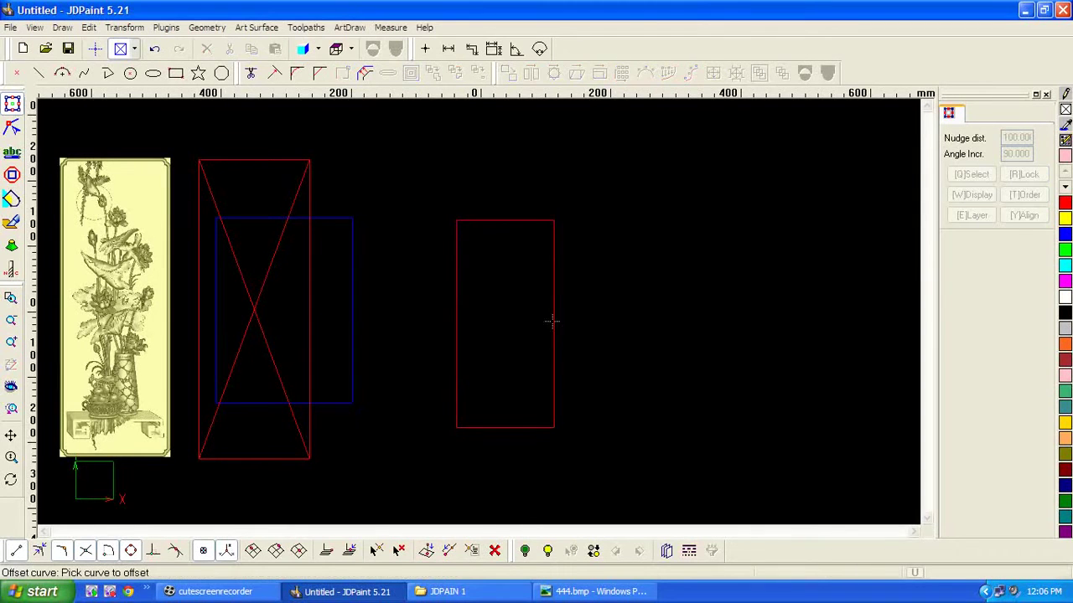
{"action": "left_click", "coordinate": [553, 321]}
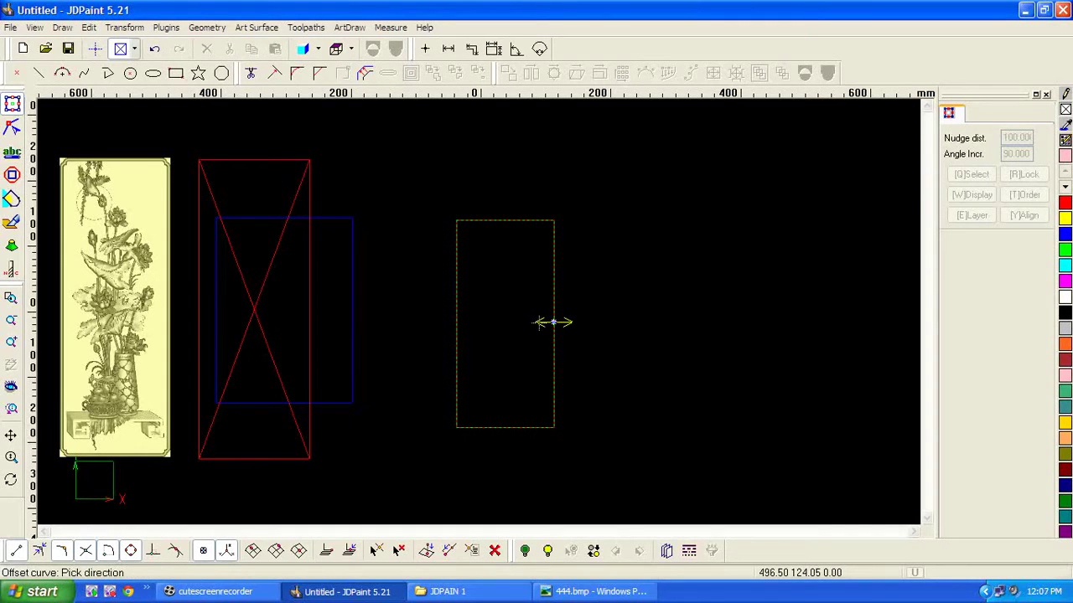
{"action": "left_click", "coordinate": [539, 322]}
{"action": "right_click", "coordinate": [539, 322]}
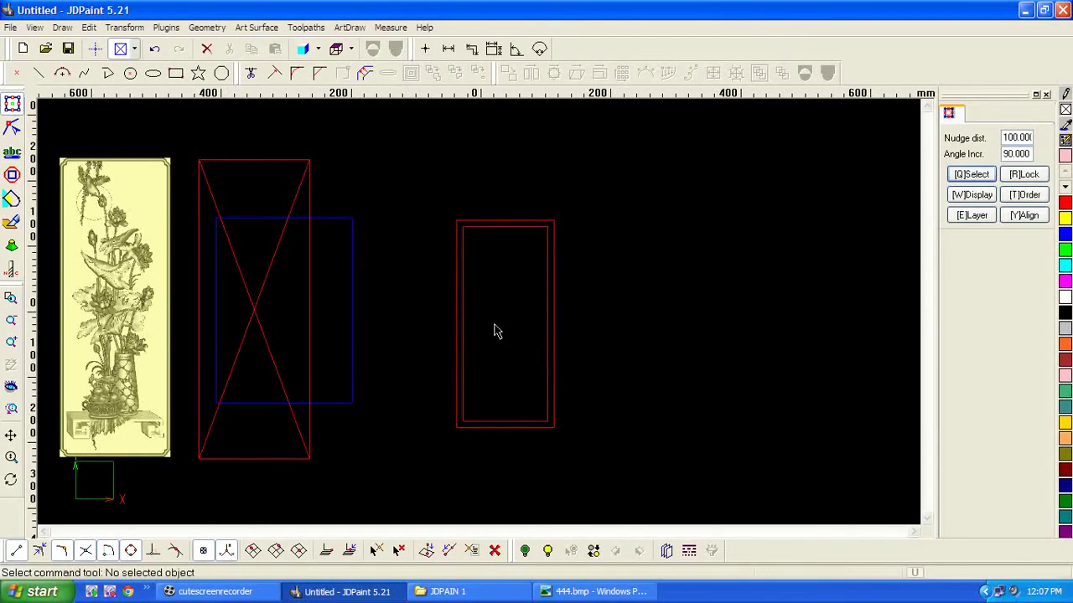
Select the inner offset rectangle and the relief mesh in turn to compare them.
{"action": "middle_click_drag", "start_coordinate": [482, 325], "coordinate": [575, 313]}
{"action": "left_click", "coordinate": [558, 330]}
{"action": "middle_click_drag", "start_coordinate": [482, 346], "coordinate": [539, 333]}
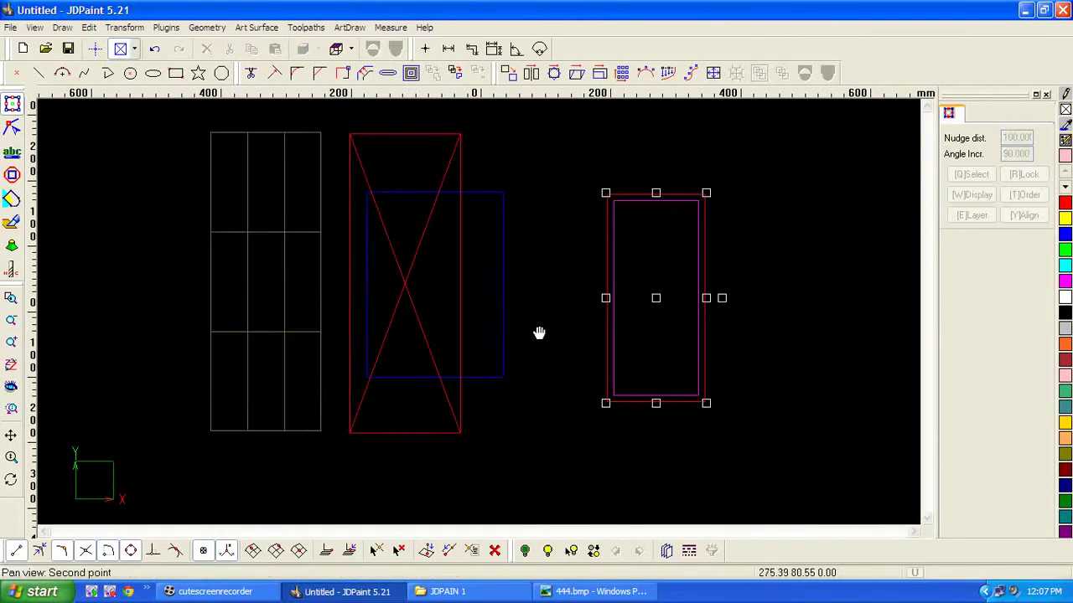
{"action": "left_click", "coordinate": [275, 271]}
{"action": "left_click", "coordinate": [515, 382]}
{"action": "left_click", "coordinate": [273, 300]}
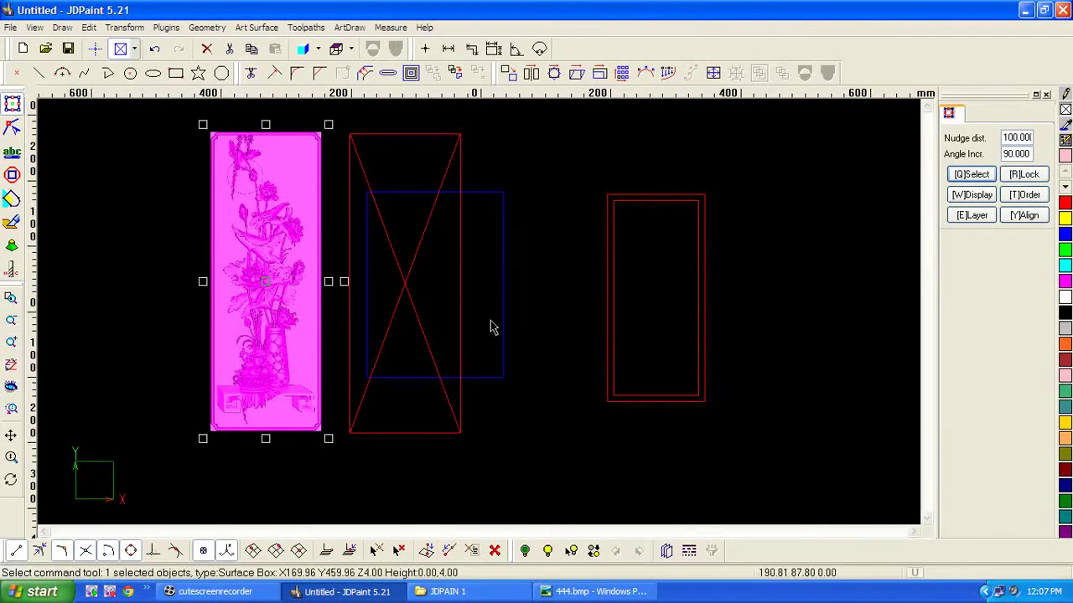
{"action": "left_click", "coordinate": [613, 335]}
{"action": "left_click", "coordinate": [557, 345]}
Make the relief mesh the same size as the inner offset rectangle in both directions, treated as one entity.
{"action": "left_click", "coordinate": [276, 285]}
{"action": "middle_click_drag", "start_coordinate": [458, 272], "coordinate": [411, 284]}
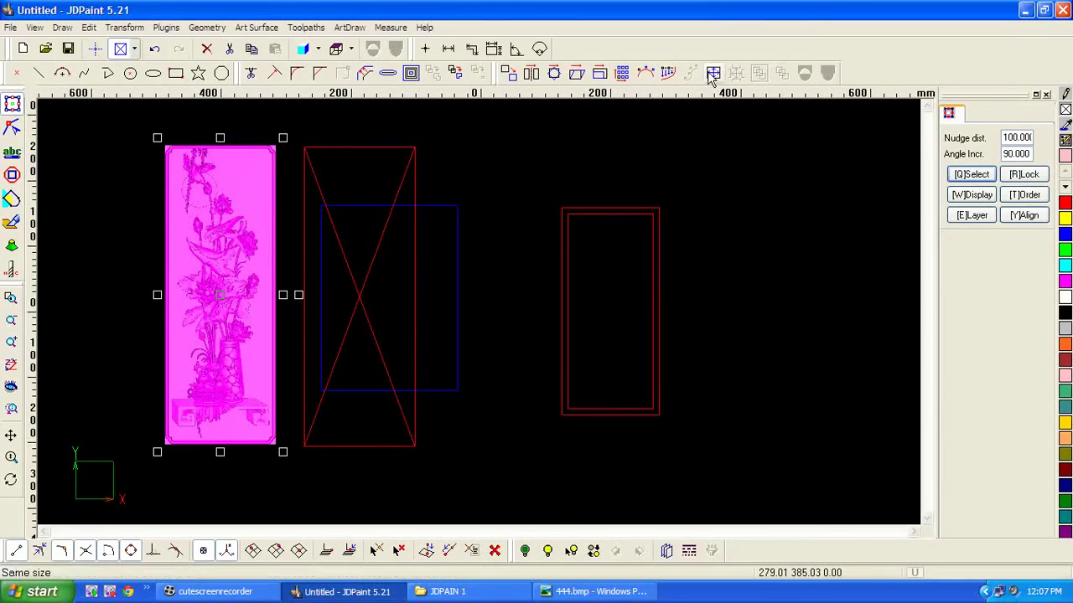
{"action": "left_click", "coordinate": [124, 27]}
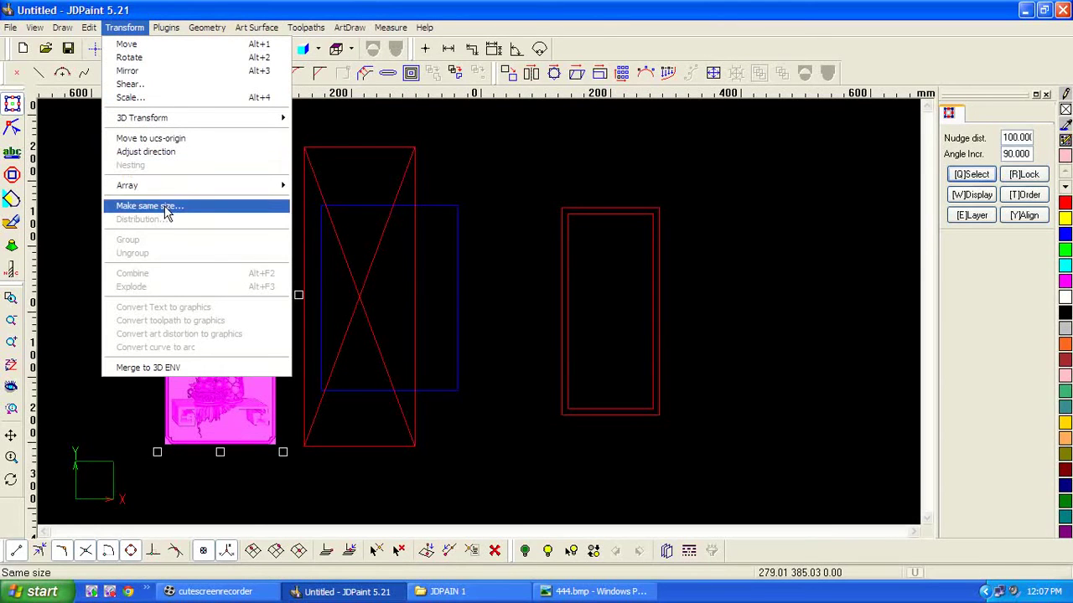
{"action": "left_click", "coordinate": [693, 178]}
{"action": "left_click", "coordinate": [249, 304]}
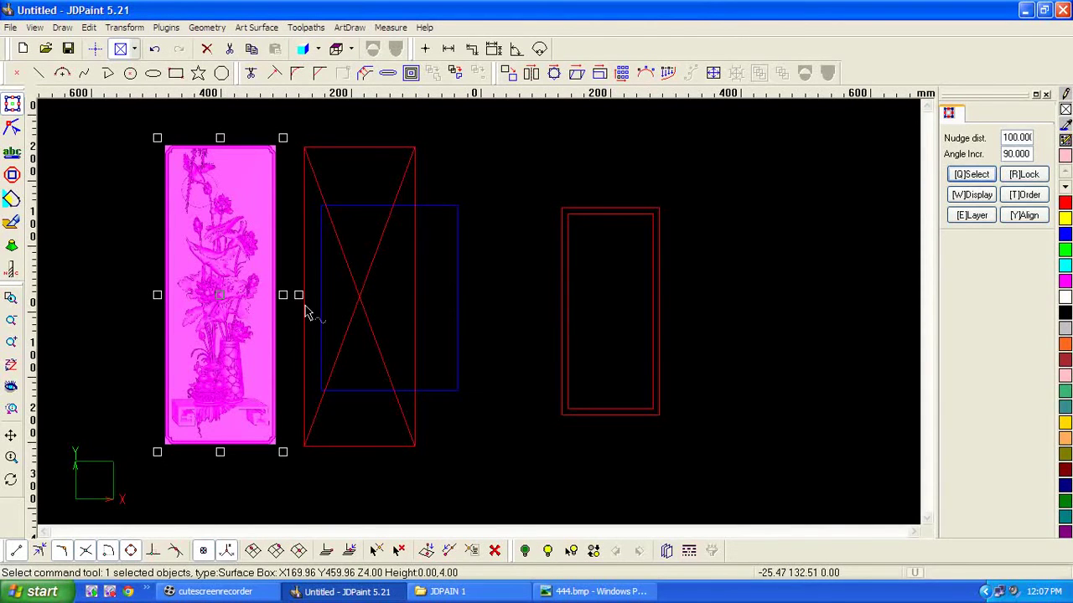
{"action": "middle_click_drag", "start_coordinate": [370, 303], "coordinate": [440, 302]}
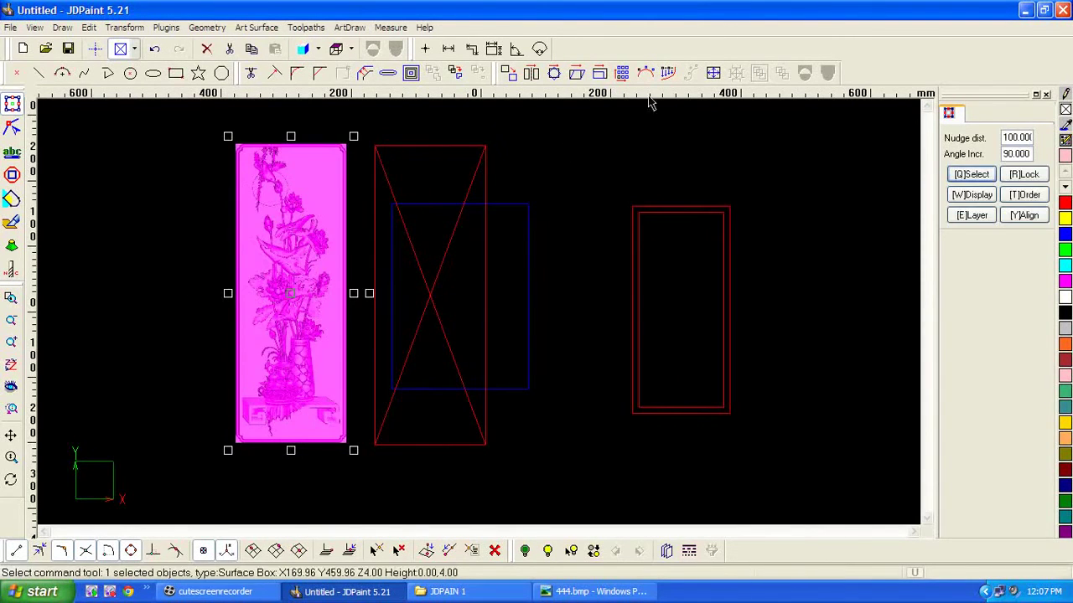
{"action": "left_click", "coordinate": [714, 74]}
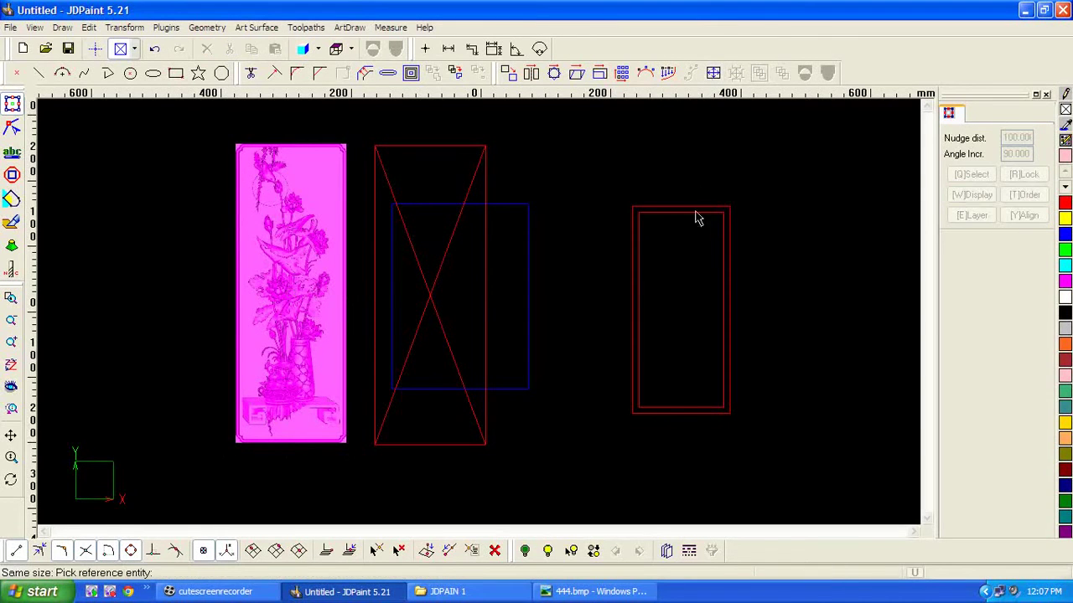
{"action": "scroll", "coordinate": [690, 220], "scroll_direction": "up", "scroll_amount": 1}
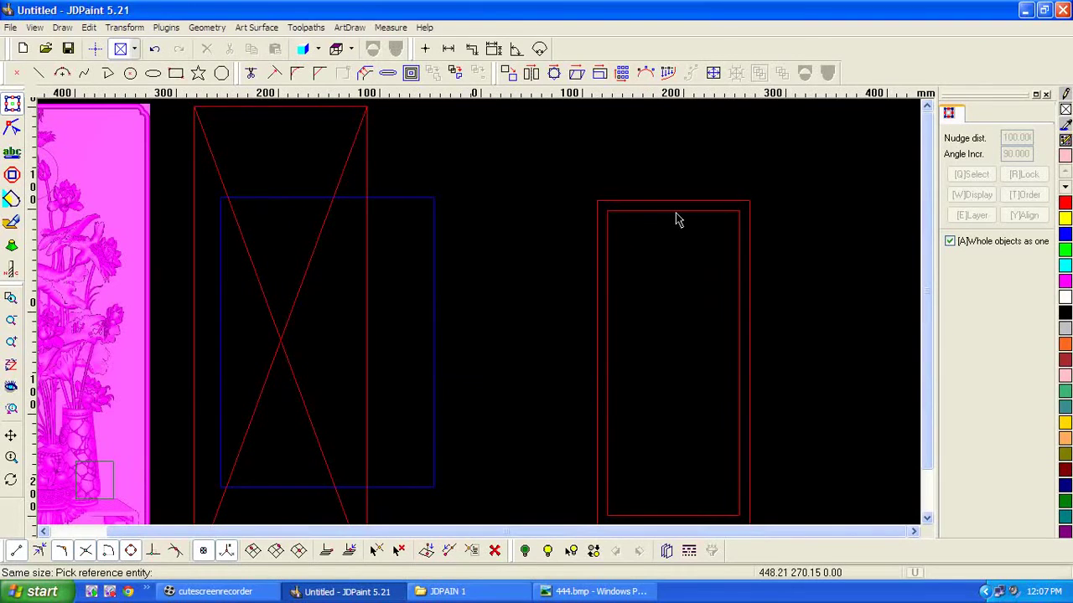
{"action": "left_click", "coordinate": [675, 213]}
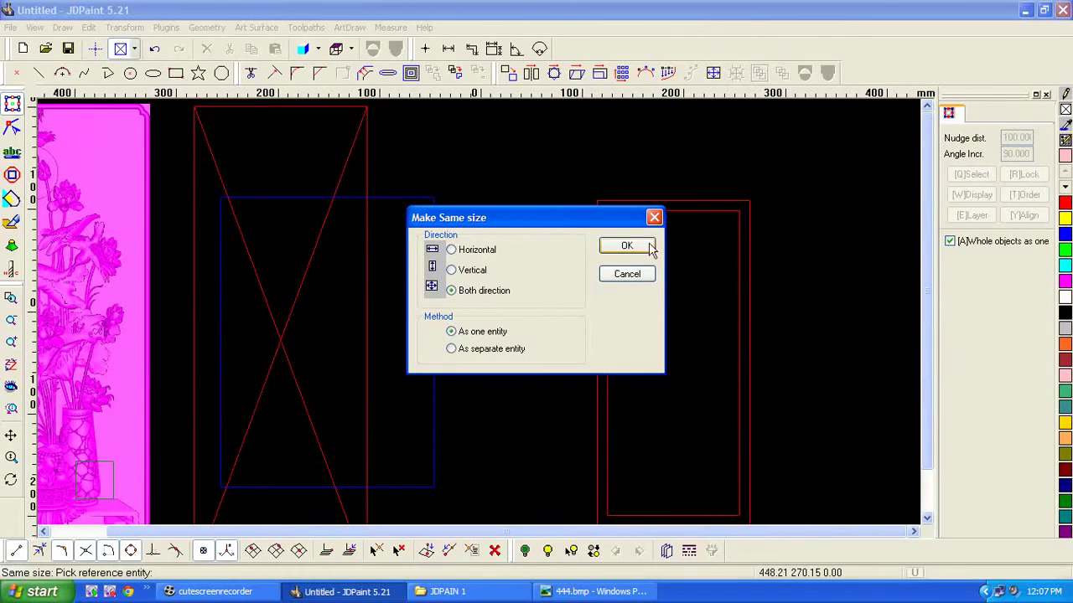
{"action": "middle_click_drag", "start_coordinate": [475, 217], "coordinate": [432, 269]}
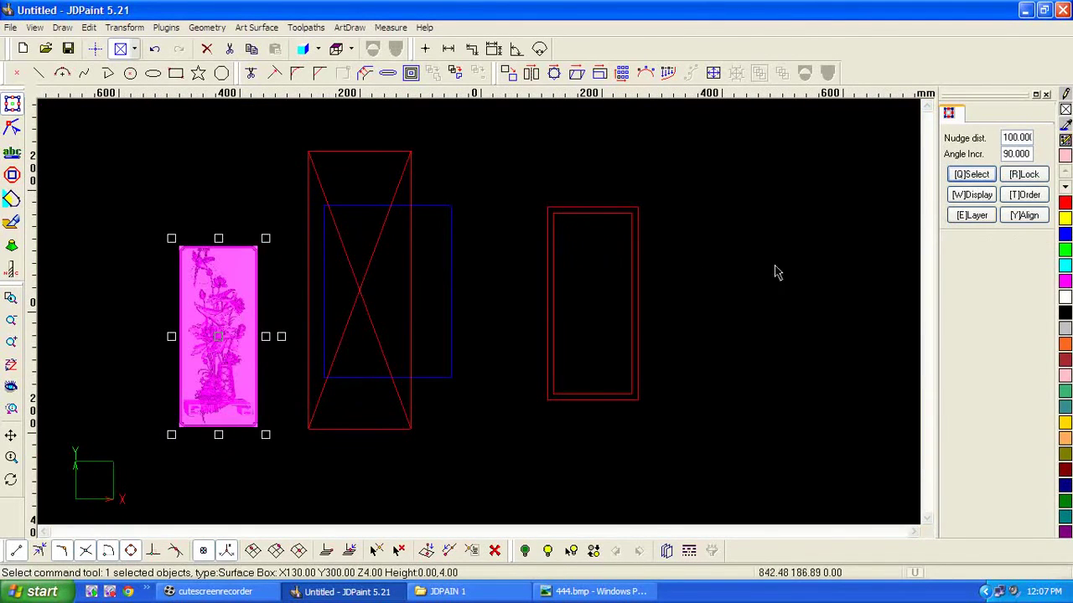
Align the relief mesh centrally with the inner offset rectangle as the reference entity.
{"action": "left_click", "coordinate": [1024, 216]}
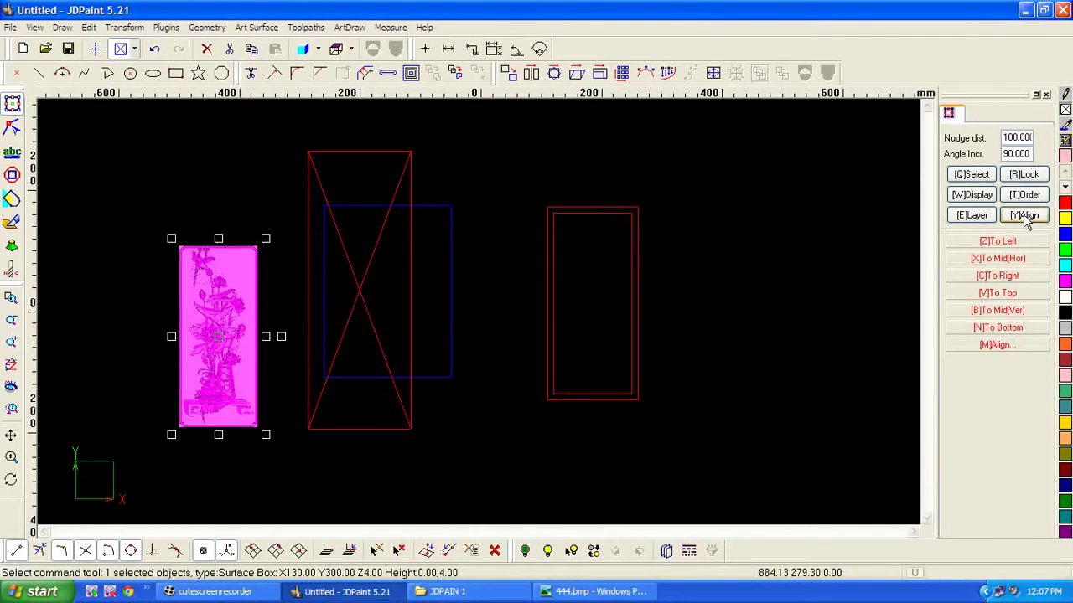
{"action": "left_click", "coordinate": [1004, 345]}
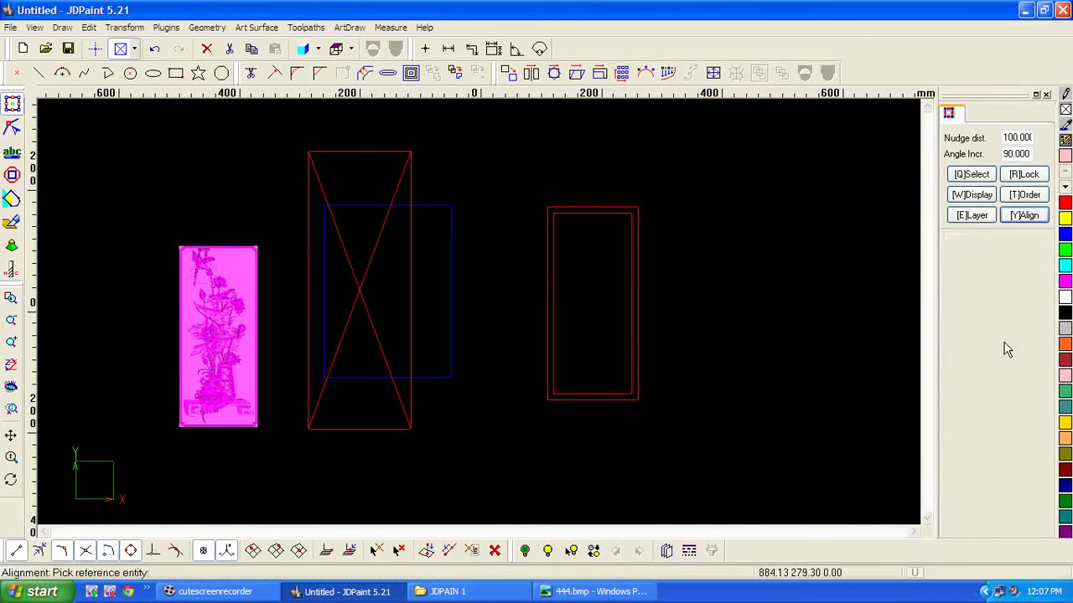
{"action": "left_click", "coordinate": [607, 216]}
{"action": "left_click", "coordinate": [496, 361]}
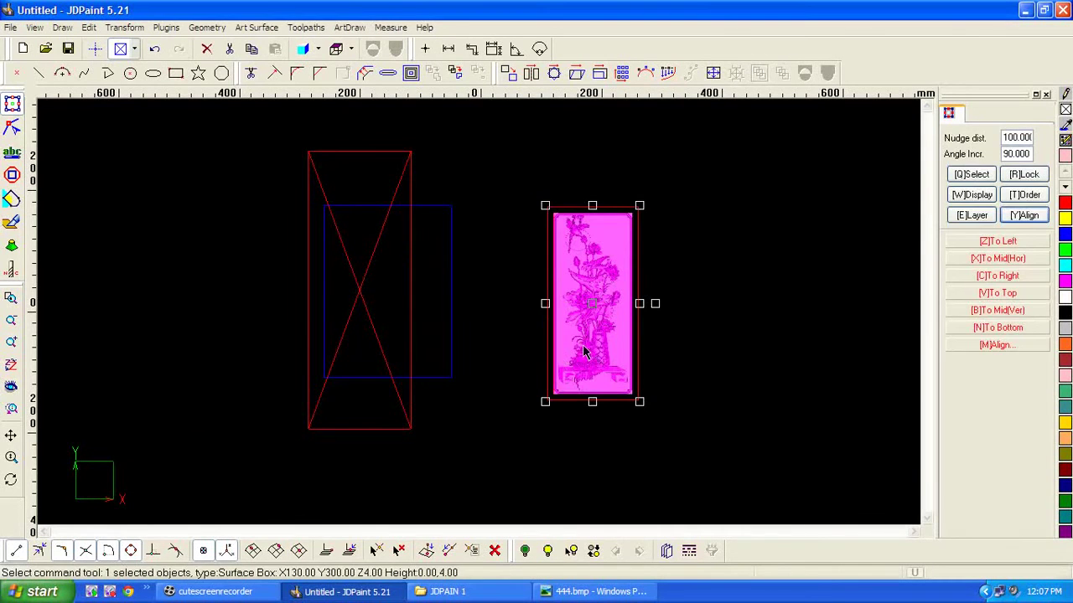
Inspect the relief mesh inside the frame in a tilted close-up view, and return to the top view.
{"action": "middle_click_drag", "start_coordinate": [687, 292], "coordinate": [448, 299]}
{"action": "scroll", "coordinate": [447, 299], "scroll_direction": "up", "scroll_amount": 3}
{"action": "mouse_move", "coordinate": [581, 297]}
{"action": "middle_mouse_down", "text": "shift"}
{"action": "mouse_move", "coordinate": [330, 355]}
{"action": "mouse_move", "coordinate": [346, 307]}
{"action": "middle_mouse_up", "text": "shift"}
{"action": "scroll", "coordinate": [356, 327], "scroll_direction": "up", "scroll_amount": 4}
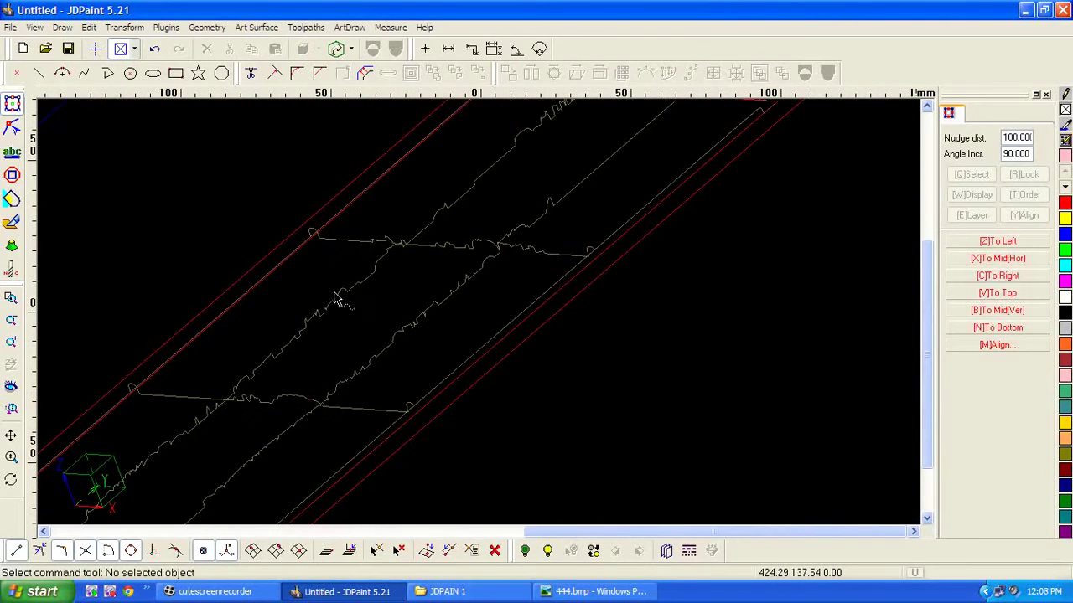
{"action": "right_click", "coordinate": [216, 175]}
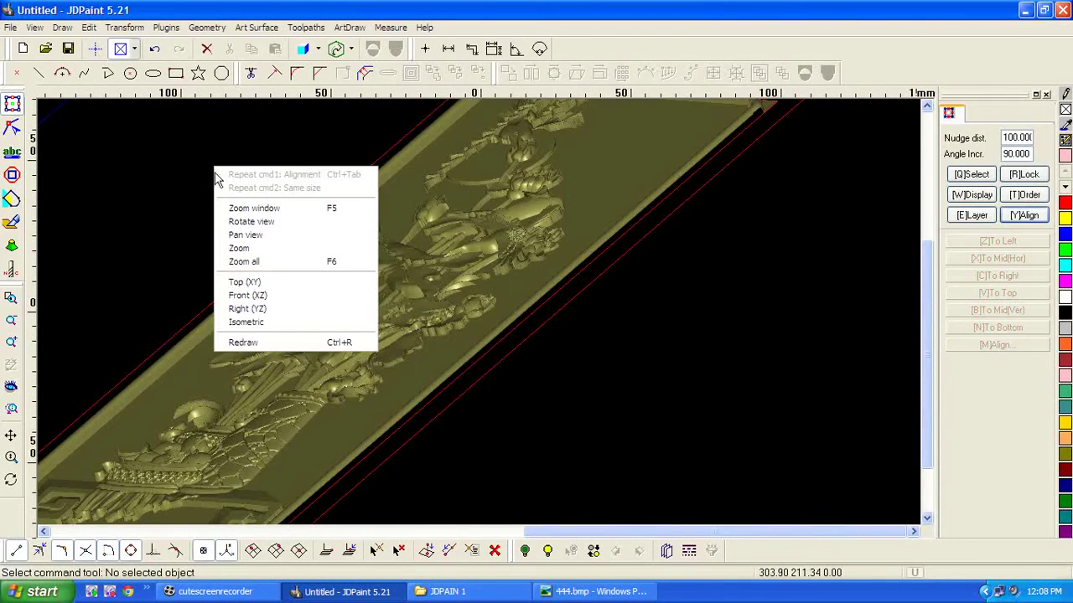
{"action": "left_click", "coordinate": [280, 279]}
Select the relief mesh and switch to the Virtual Sculpting tool.
{"action": "left_click", "coordinate": [354, 303]}
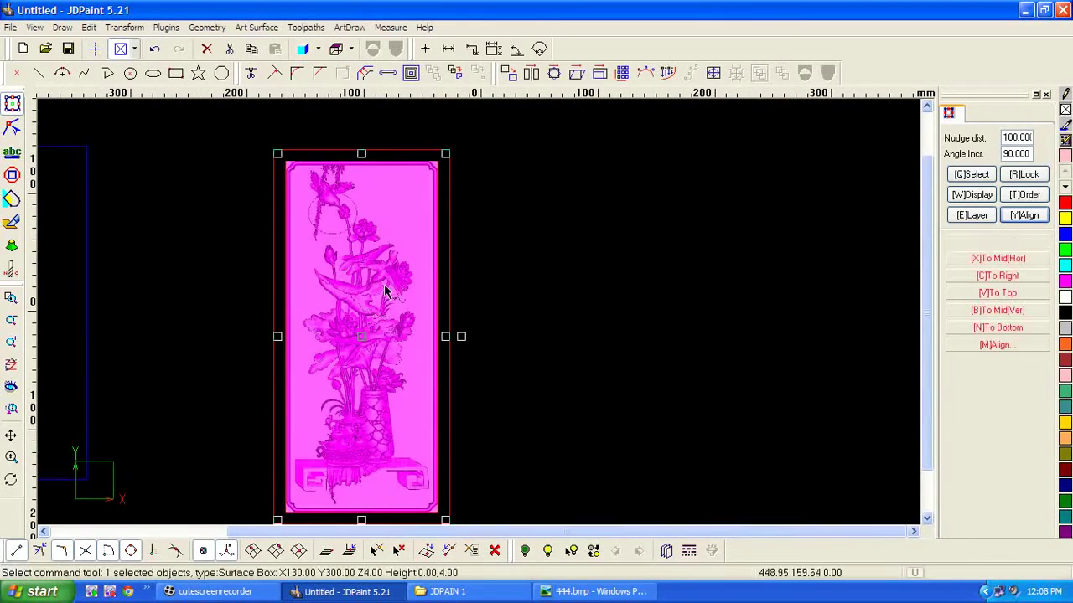
{"action": "left_click_drag", "start_coordinate": [356, 303], "coordinate": [426, 284]}
{"action": "left_click", "coordinate": [11, 221]}
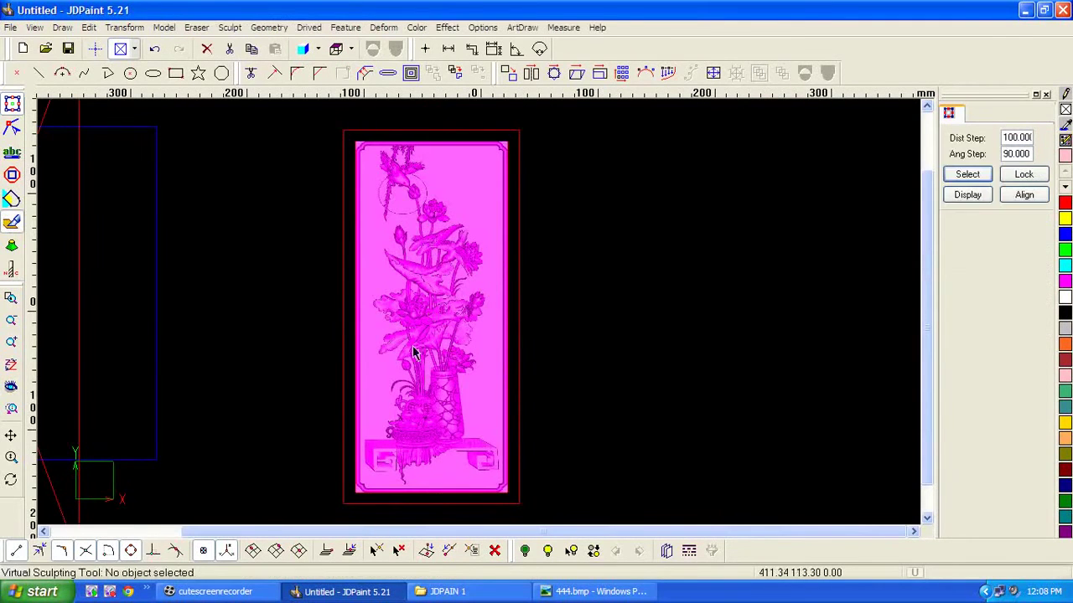
Examine the coloured relief's flowers, vase and table up close and at an angle, ending in the top view.
{"action": "scroll", "coordinate": [445, 300], "scroll_direction": "up", "scroll_amount": 1}
{"action": "scroll", "coordinate": [444, 300], "scroll_direction": "up", "scroll_amount": 1}
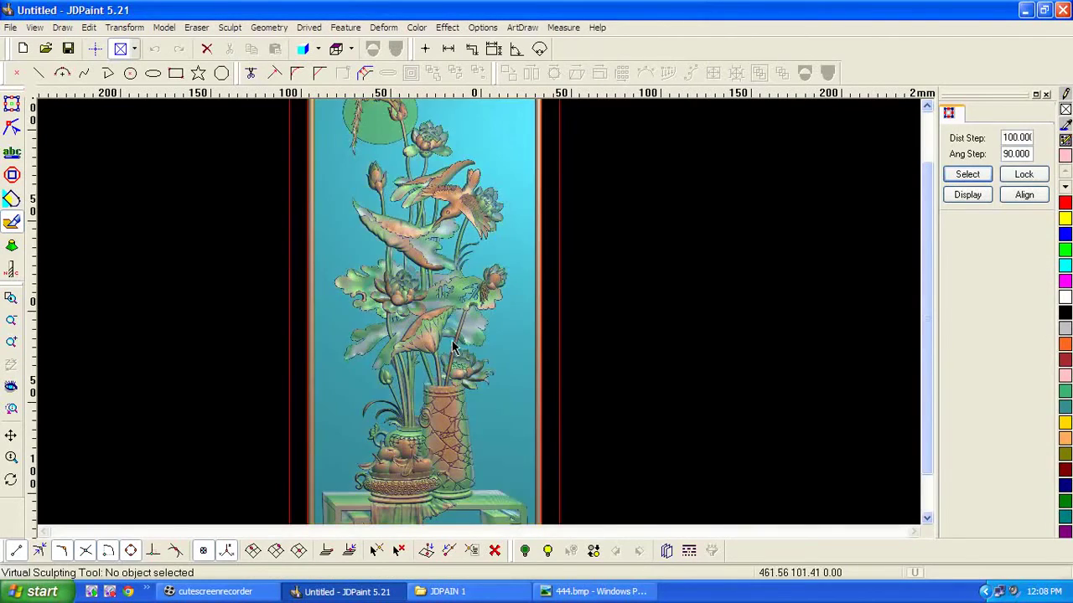
{"action": "scroll", "coordinate": [445, 300], "scroll_direction": "up", "scroll_amount": 2}
{"action": "scroll", "coordinate": [461, 230], "scroll_direction": "down", "scroll_amount": 3}
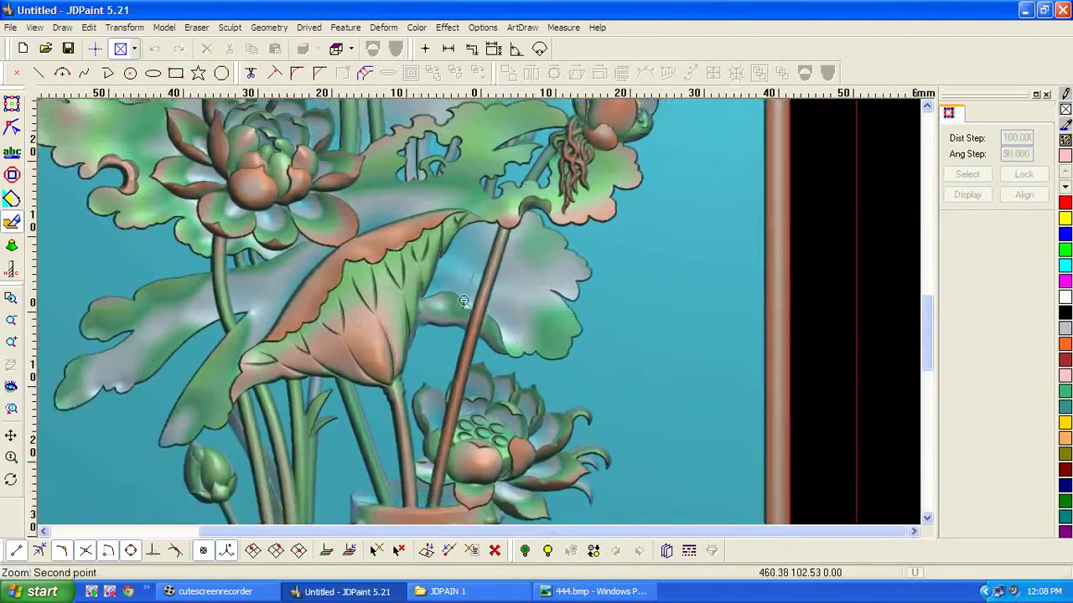
{"action": "middle_click_drag", "start_coordinate": [452, 387], "coordinate": [497, 254]}
{"action": "middle_click_drag", "start_coordinate": [434, 404], "coordinate": [452, 298]}
{"action": "mouse_move", "coordinate": [453, 298]}
{"action": "middle_mouse_down"}
{"action": "mouse_move", "coordinate": [421, 336]}
{"action": "mouse_move", "coordinate": [449, 324]}
{"action": "middle_mouse_up"}
{"action": "right_click", "coordinate": [342, 185]}
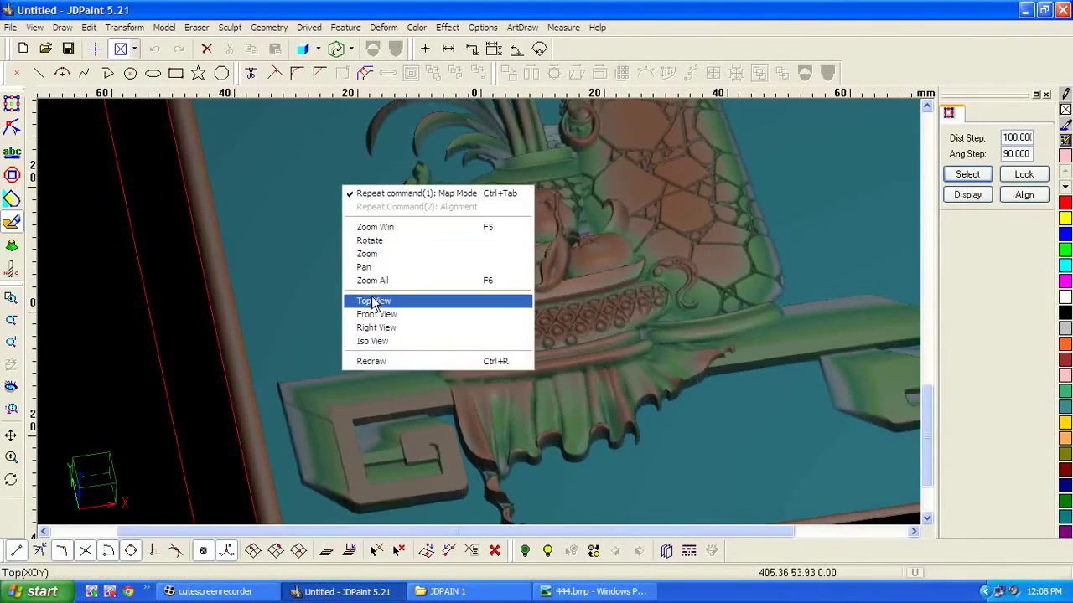
{"action": "left_click", "coordinate": [373, 302]}
{"action": "middle_click_drag", "start_coordinate": [455, 304], "coordinate": [426, 398]}
{"action": "middle_click_drag", "start_coordinate": [363, 247], "coordinate": [351, 279]}
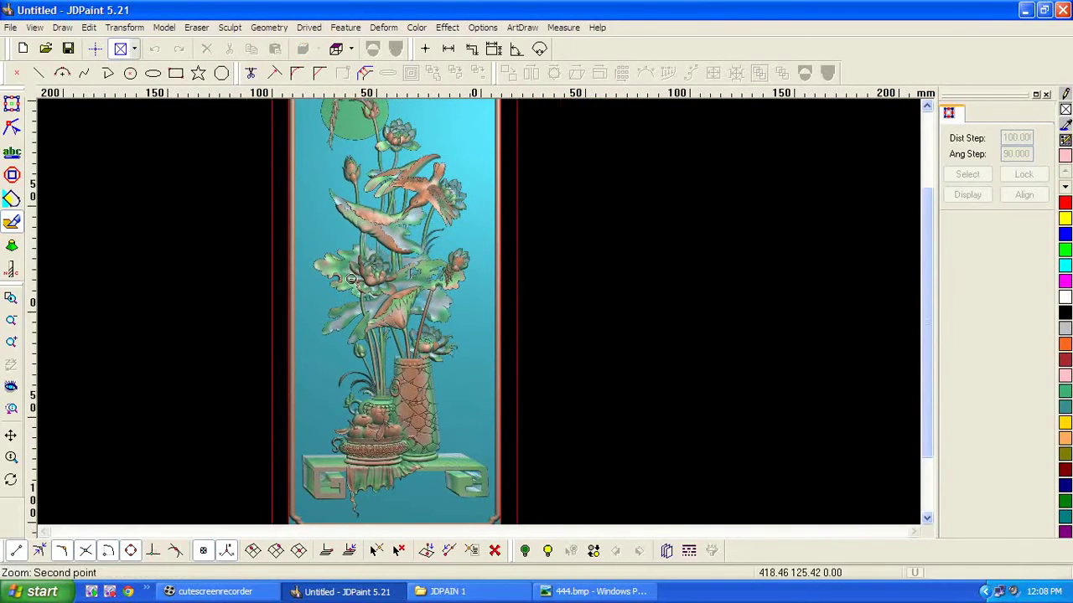
Scale the relief's Z range to a maximum of 4.5 with Transform Z, and leave the sculpting environment.
{"action": "left_click", "coordinate": [164, 27]}
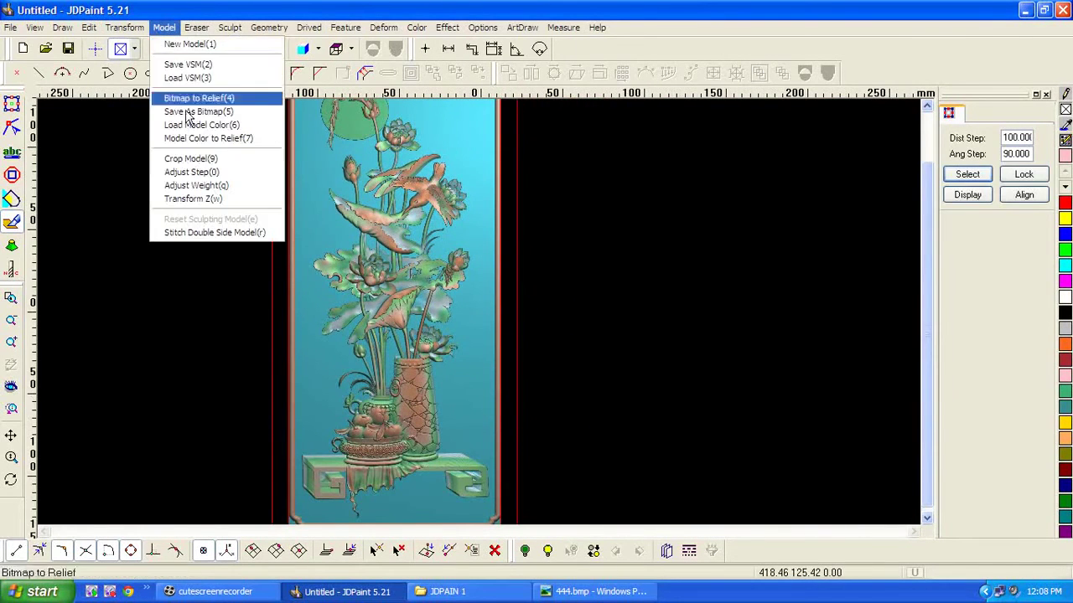
{"action": "left_click", "coordinate": [216, 207]}
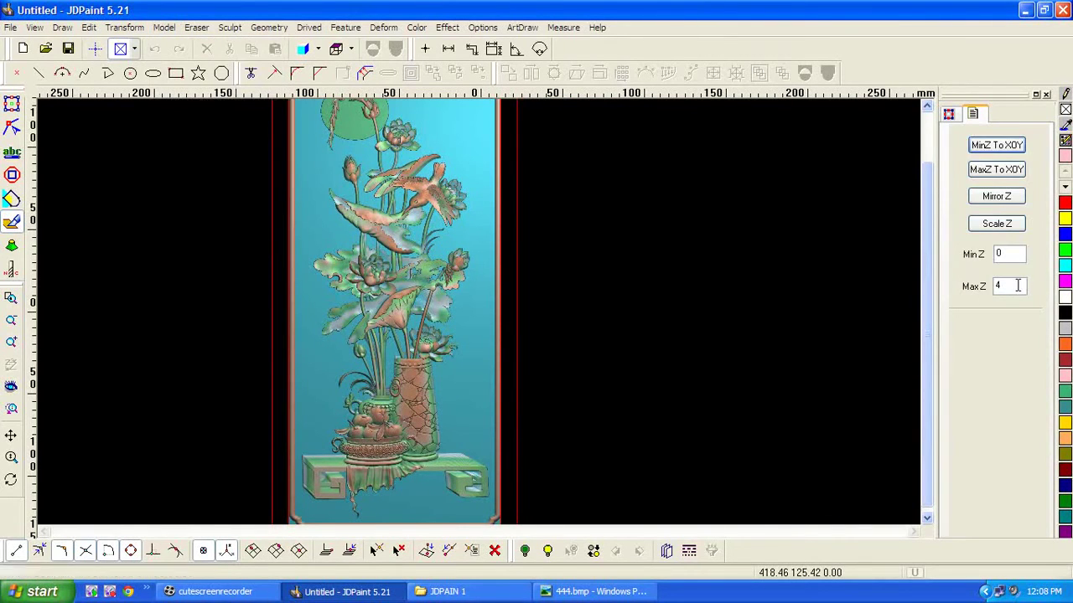
{"action": "left_click", "coordinate": [1006, 223]}
{"action": "scroll", "coordinate": [399, 252], "scroll_direction": "down", "scroll_amount": 1}
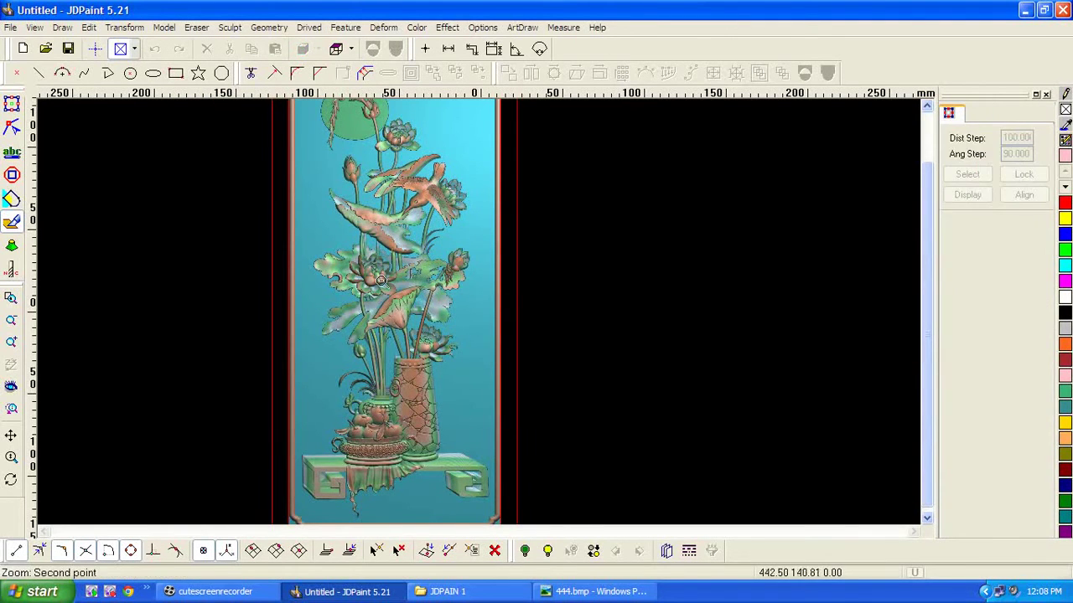
{"action": "left_click", "coordinate": [323, 290]}
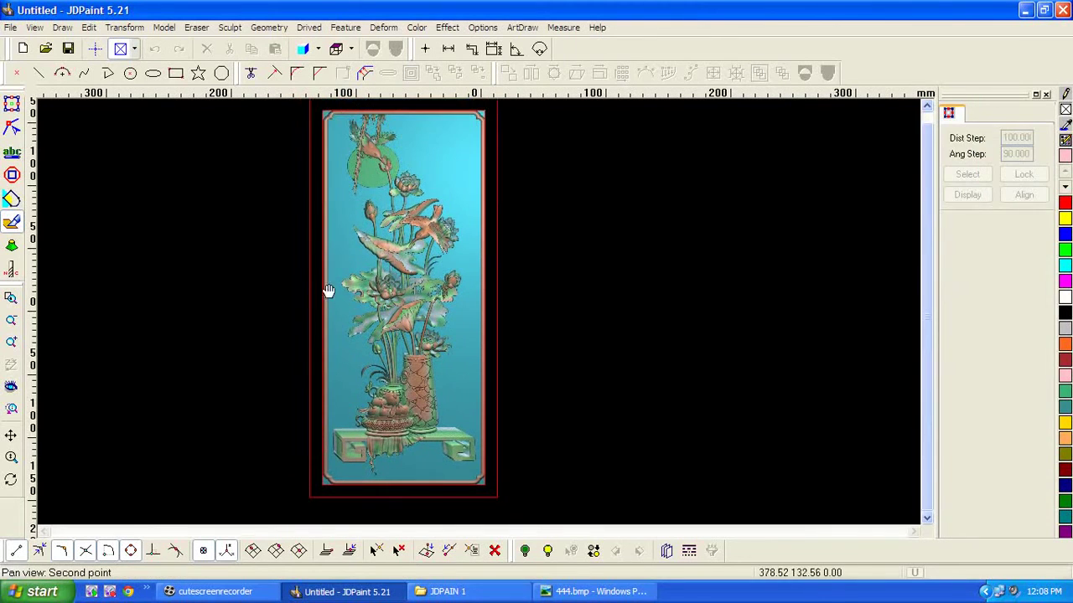
{"action": "left_click", "coordinate": [12, 104]}
Select the relief mesh to check its box size and height range.
{"action": "left_click", "coordinate": [373, 258]}
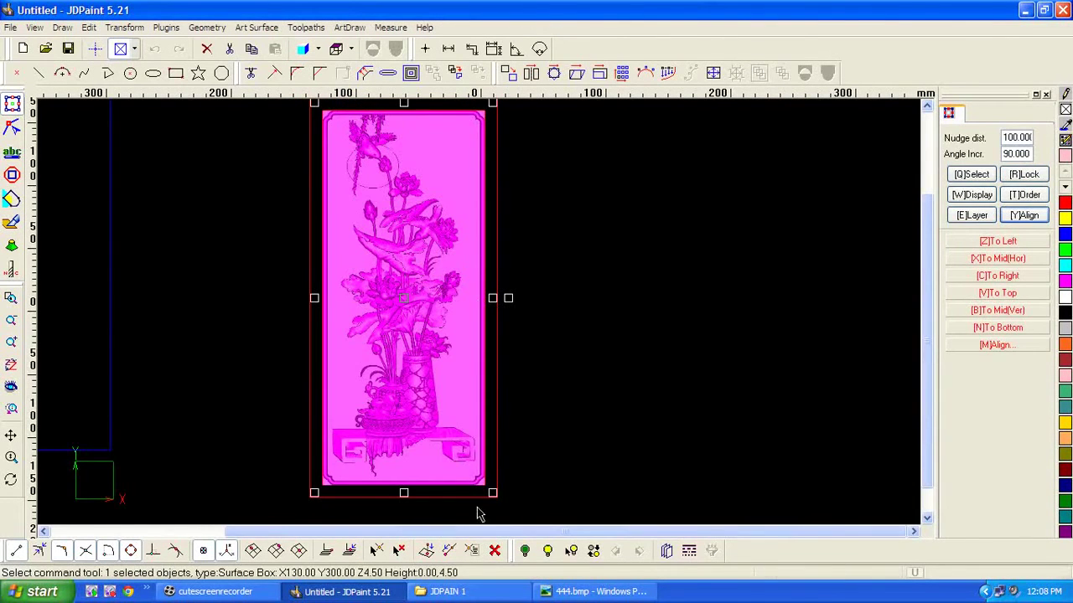
{"action": "middle_click_drag", "start_coordinate": [497, 496], "coordinate": [490, 538]}
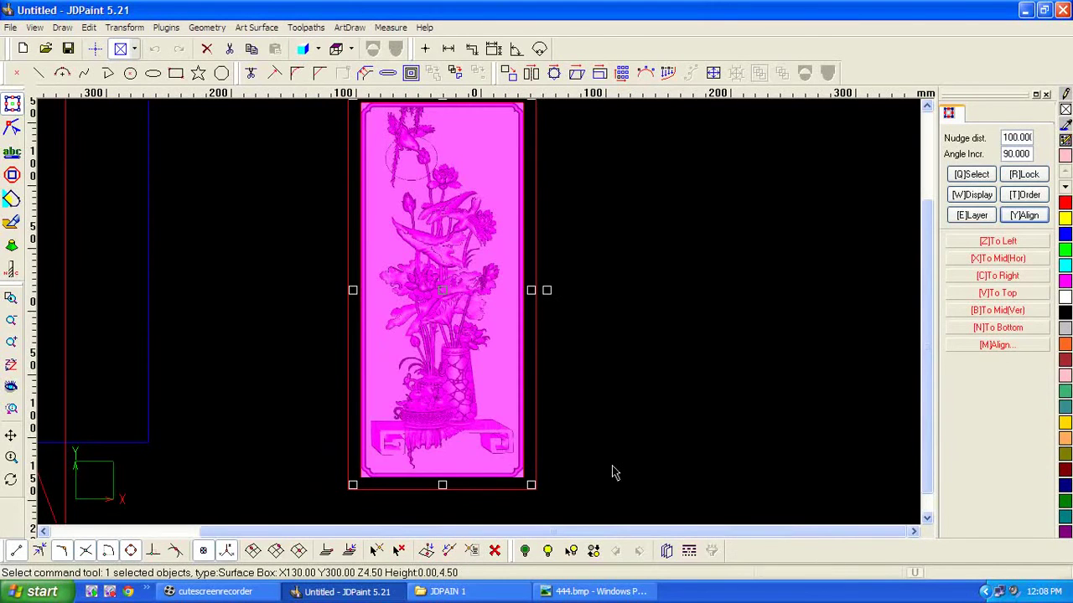
{"action": "left_click", "coordinate": [553, 423]}
{"action": "middle_click_drag", "start_coordinate": [413, 267], "coordinate": [349, 298]}
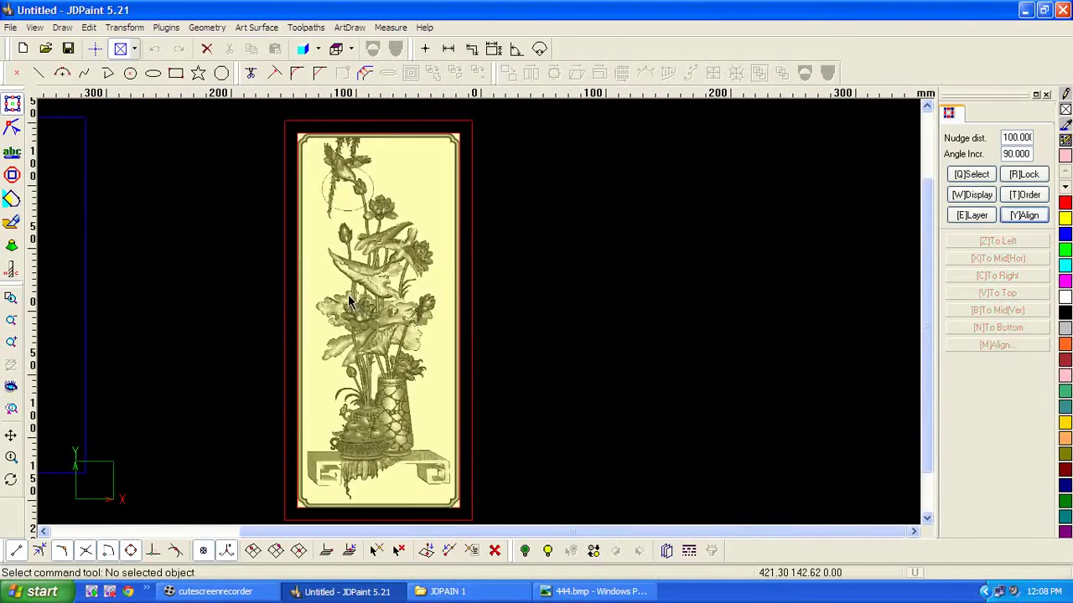
{"action": "left_click", "coordinate": [351, 304]}
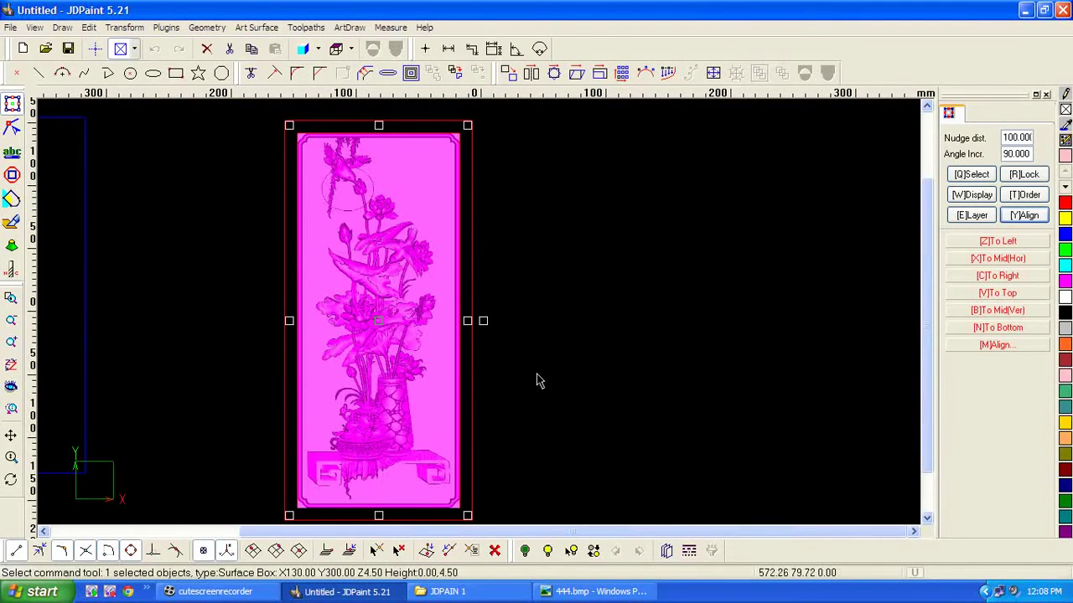
{"action": "middle_click_drag", "start_coordinate": [403, 352], "coordinate": [428, 341]}
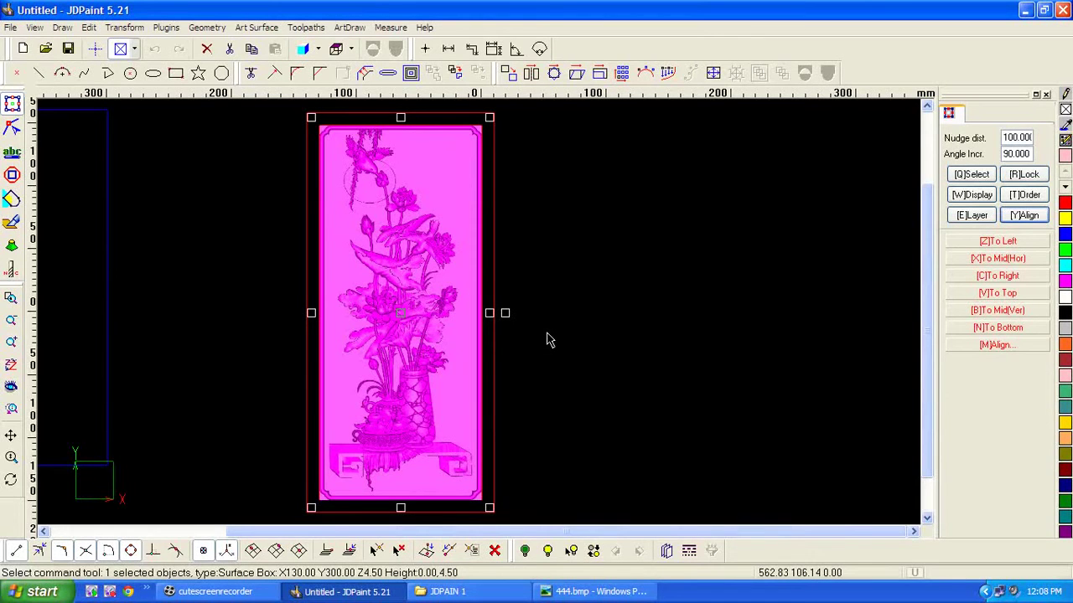
{"action": "left_click", "coordinate": [615, 324]}
{"action": "left_click", "coordinate": [407, 288]}
{"action": "left_click", "coordinate": [640, 355]}
Move the relief mesh in 3D by -4.5 along Z, deleting the original entity, and deselect it.
{"action": "left_click", "coordinate": [391, 306]}
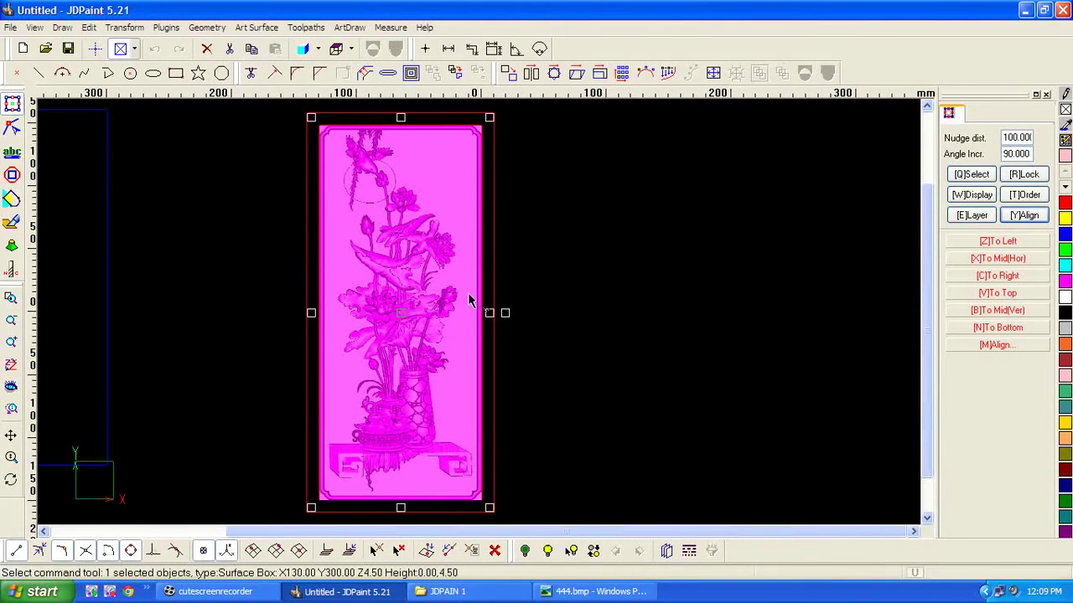
{"action": "left_click", "coordinate": [126, 27]}
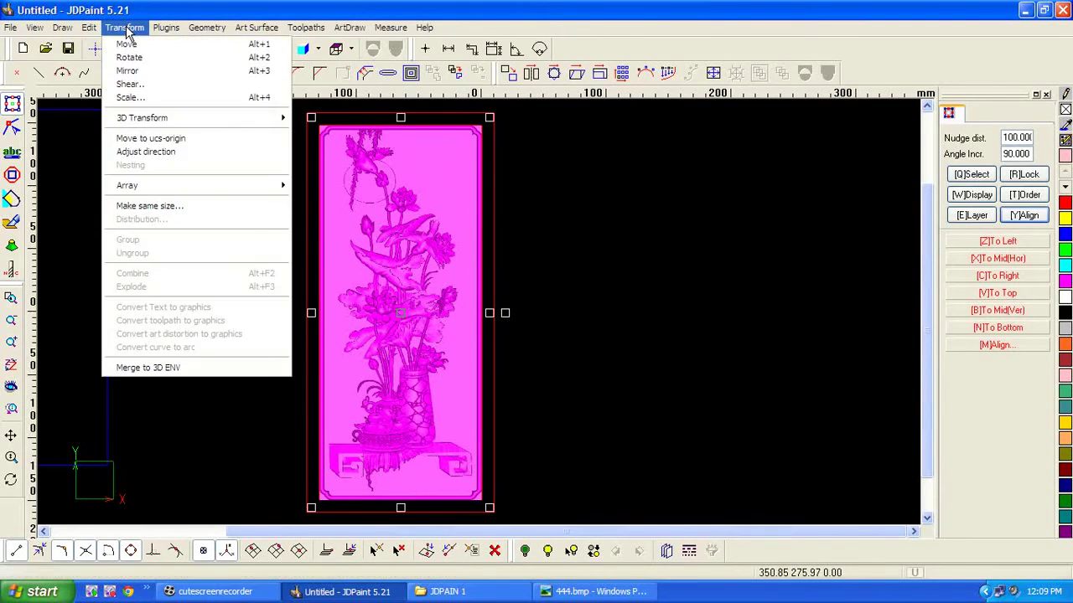
{"action": "mouse_move", "coordinate": [198, 125]}
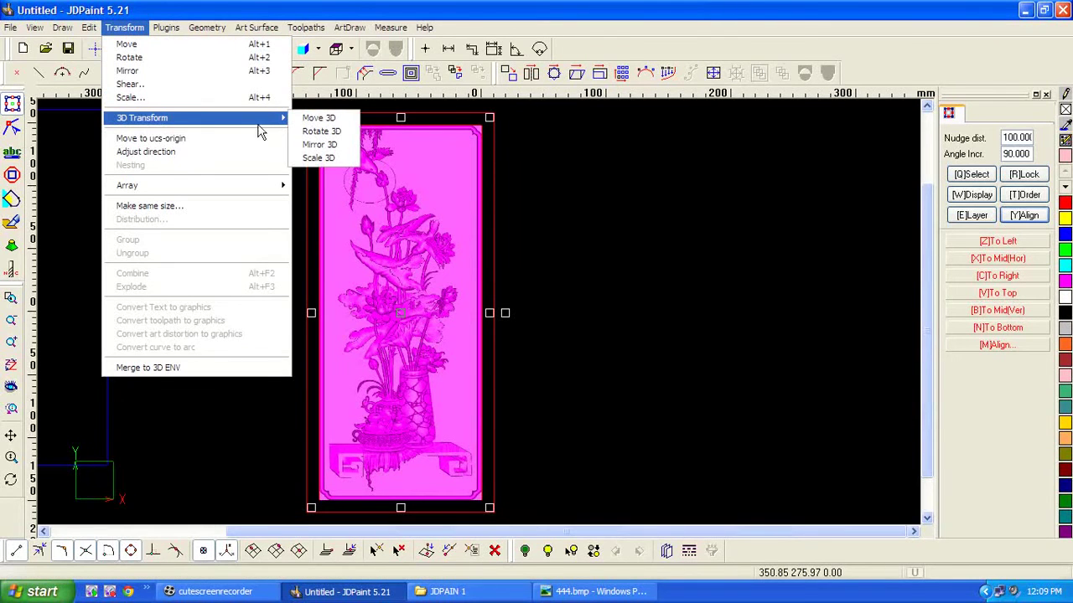
{"action": "left_click", "coordinate": [323, 118]}
{"action": "left_click_drag", "start_coordinate": [1006, 343], "coordinate": [970, 350]}
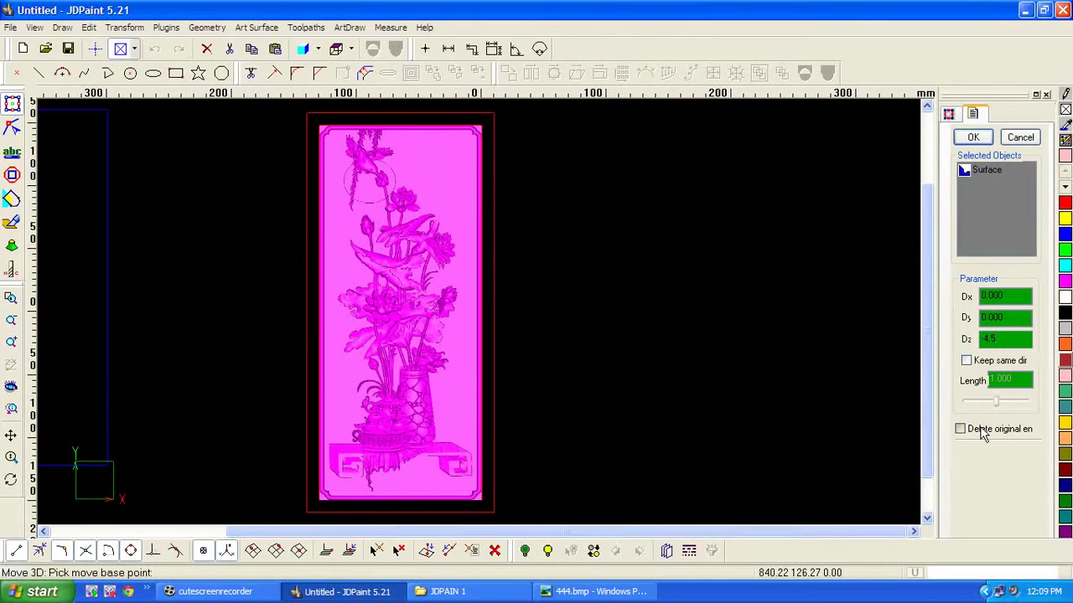
{"action": "left_click", "coordinate": [973, 137]}
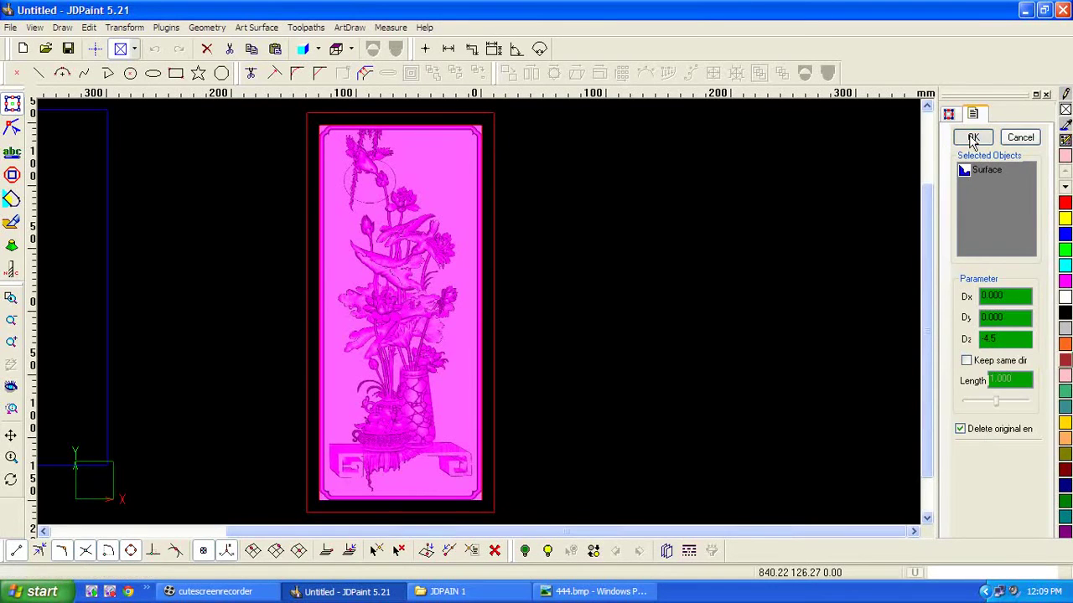
{"action": "left_click", "coordinate": [472, 458]}
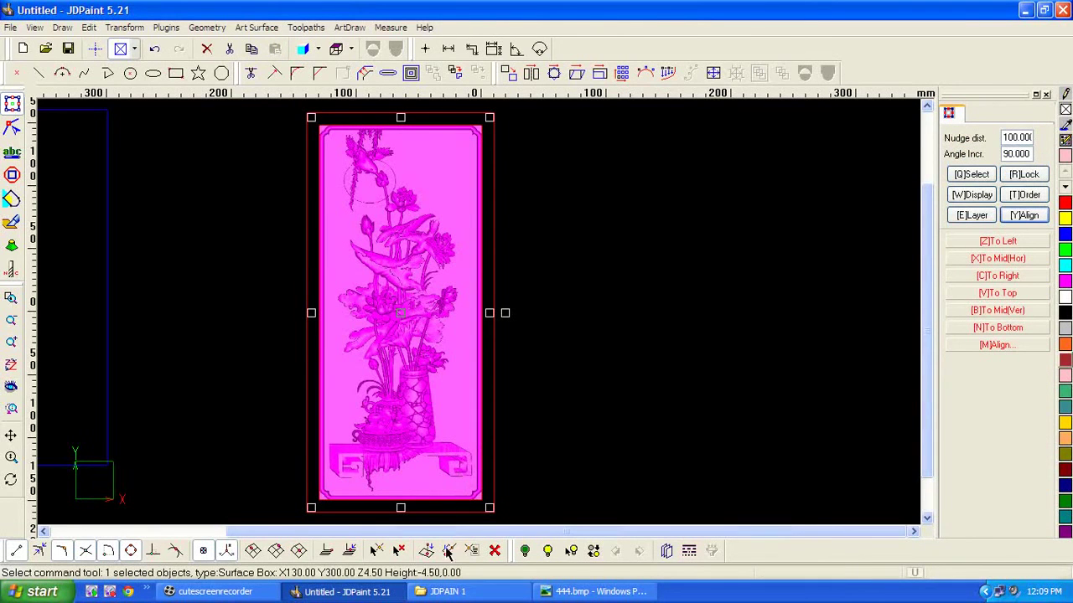
{"action": "left_click", "coordinate": [520, 253]}
{"action": "middle_click_drag", "start_coordinate": [297, 136], "coordinate": [307, 51]}
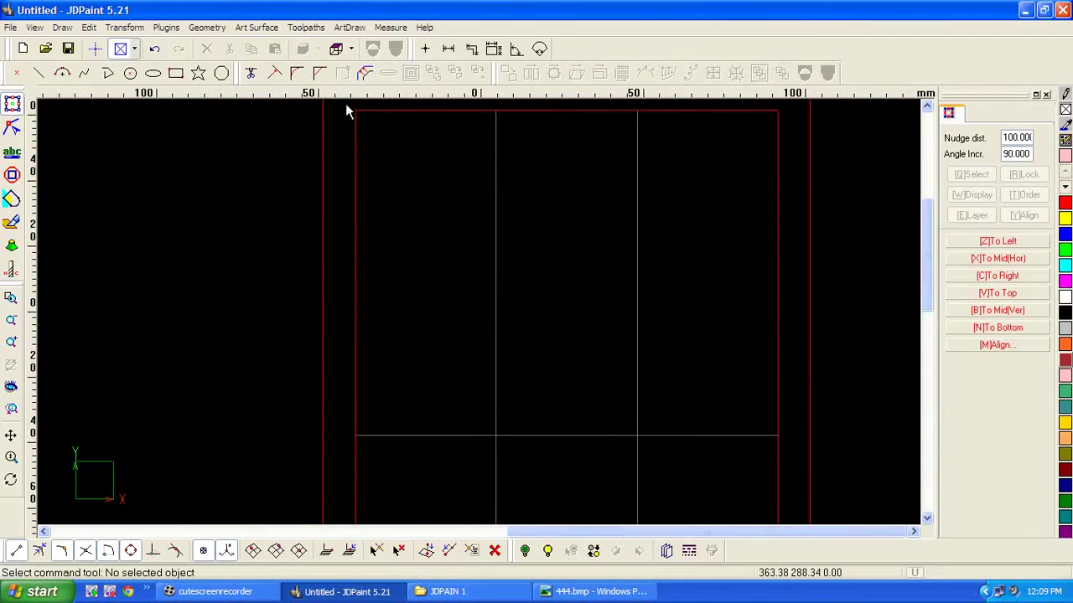
Begin a Curve toolpath for the 130 by 300 mm rectangle along the relief's outer edge, with cut depth 0.
{"action": "left_click", "coordinate": [356, 118]}
{"action": "middle_click_drag", "start_coordinate": [316, 134], "coordinate": [302, 220]}
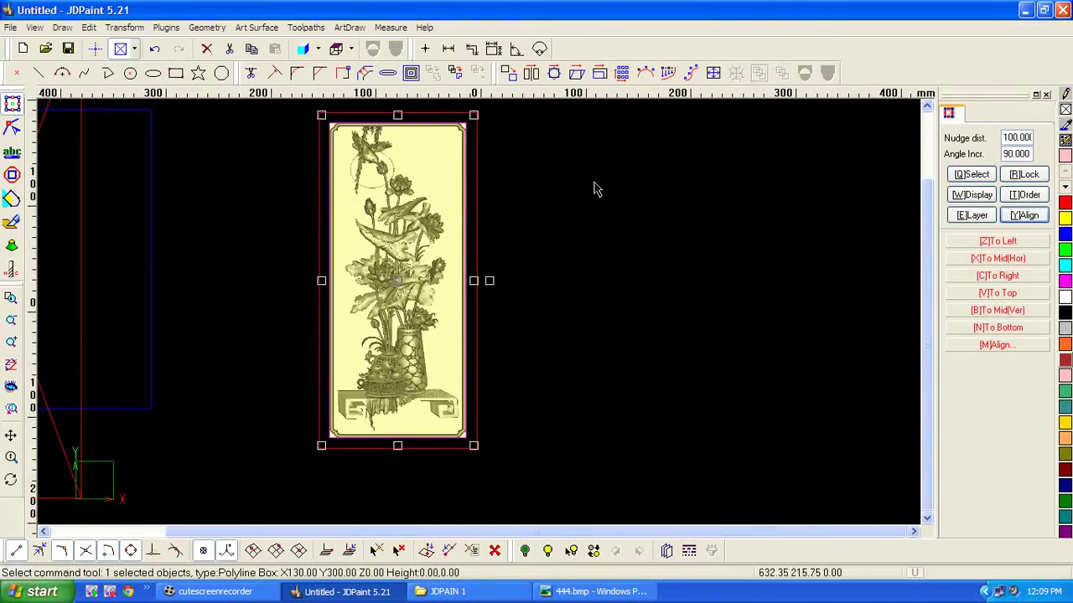
{"action": "left_click", "coordinate": [484, 153]}
{"action": "left_click", "coordinate": [470, 163]}
{"action": "middle_click_drag", "start_coordinate": [505, 162], "coordinate": [451, 120]}
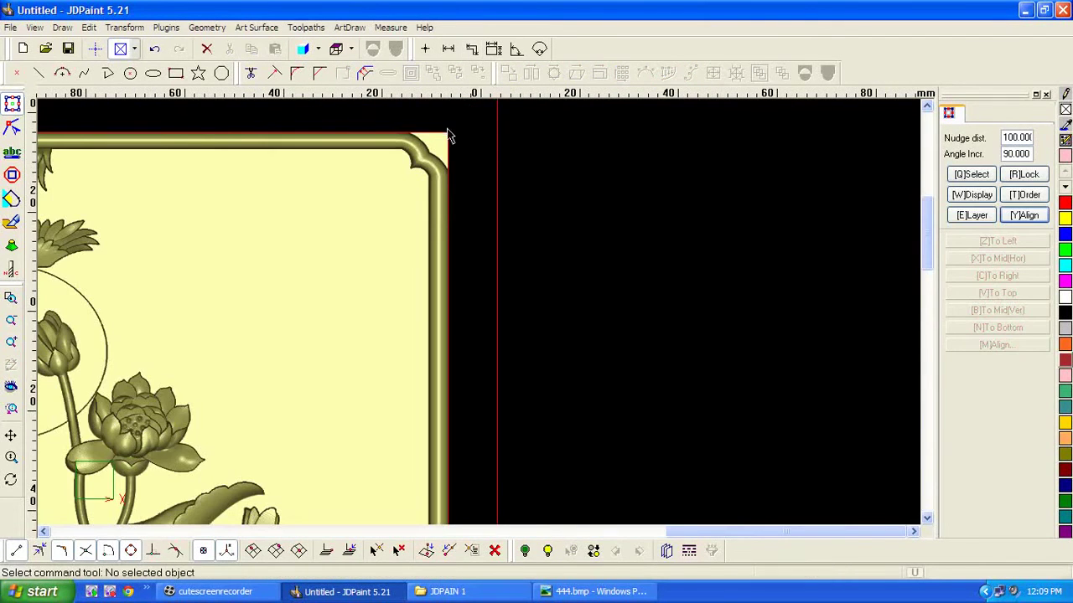
{"action": "left_click", "coordinate": [447, 138]}
{"action": "middle_click_drag", "start_coordinate": [558, 167], "coordinate": [496, 256]}
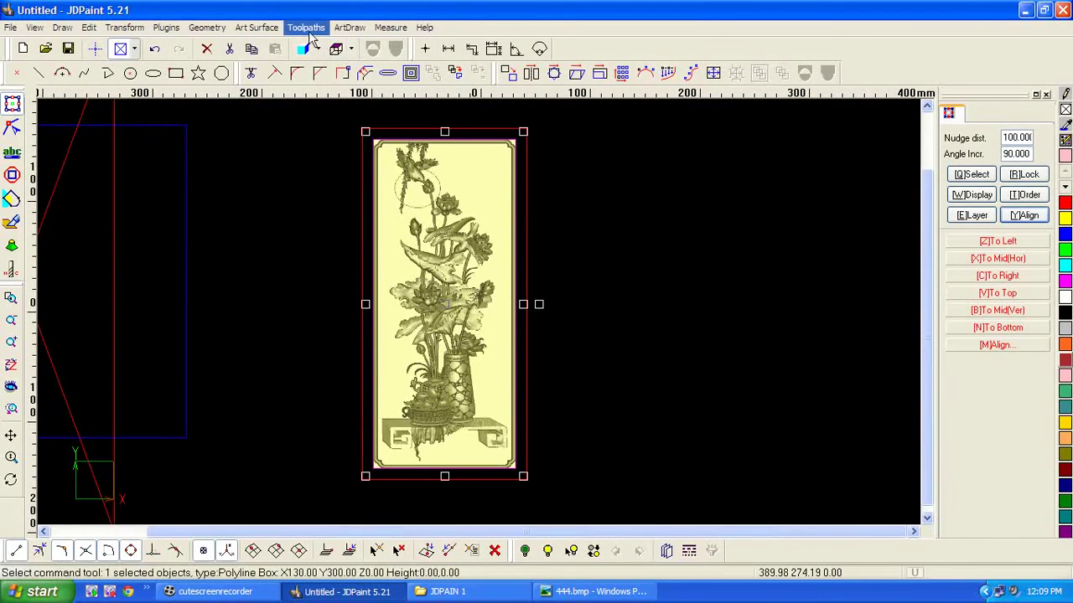
{"action": "left_click", "coordinate": [306, 28]}
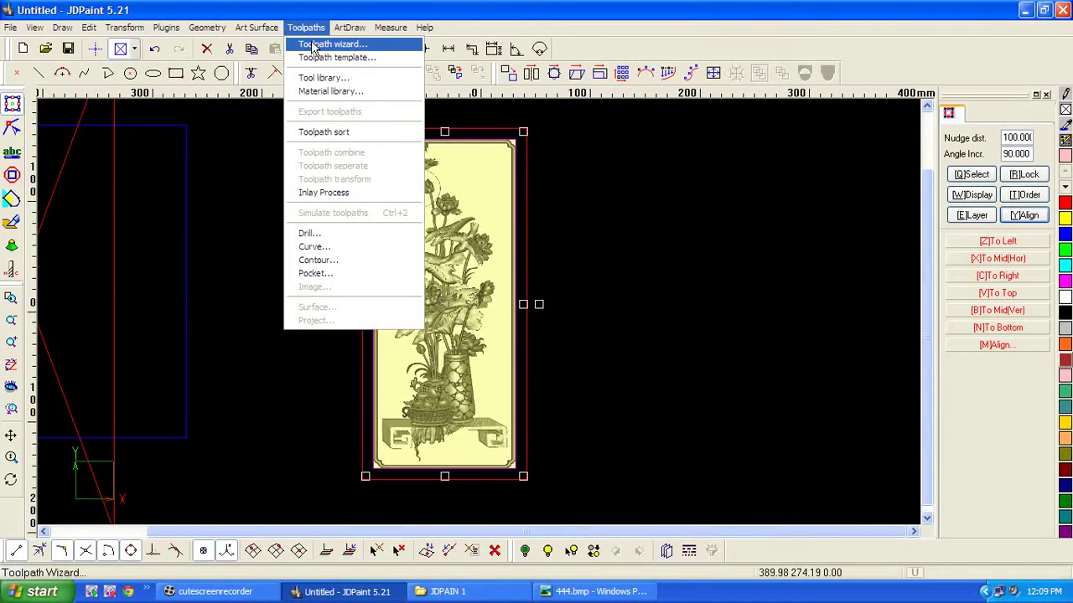
{"action": "left_click", "coordinate": [313, 45]}
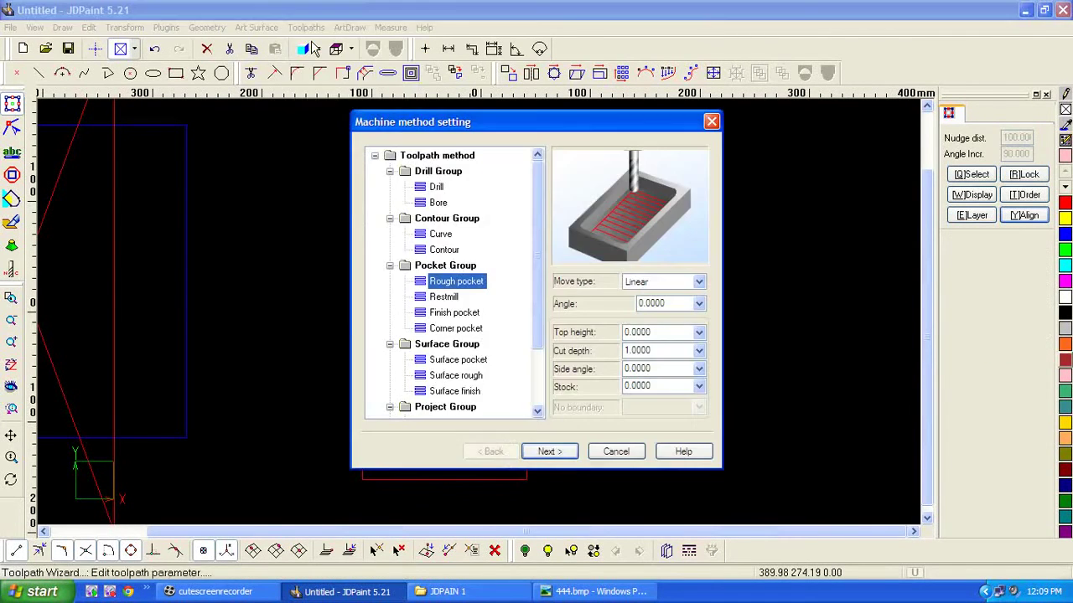
{"action": "left_click", "coordinate": [434, 239]}
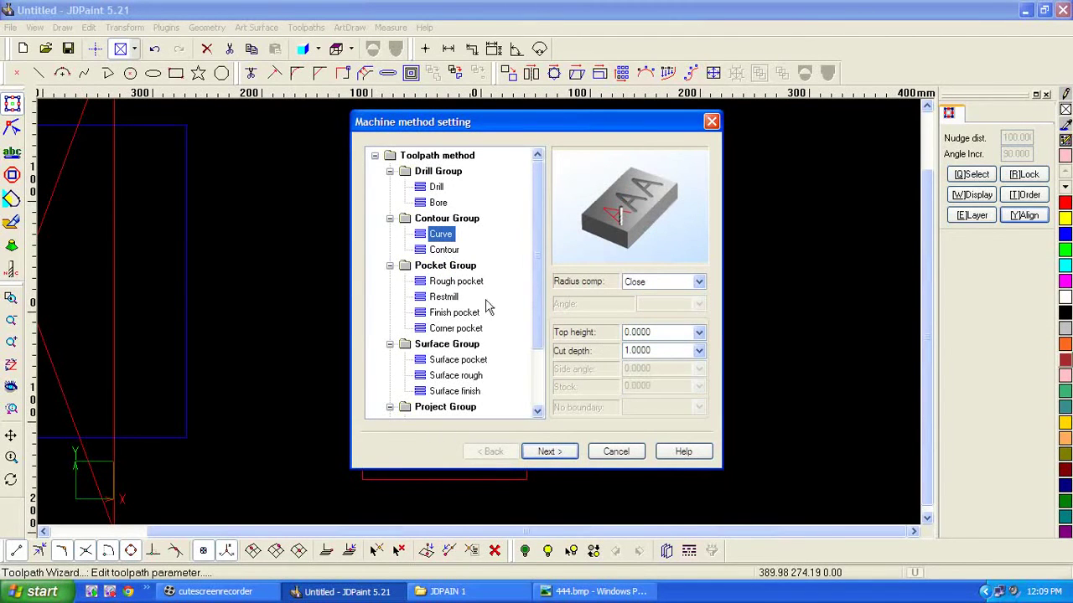
{"action": "double_click", "coordinate": [659, 351]}
{"action": "type", "text": "0"}
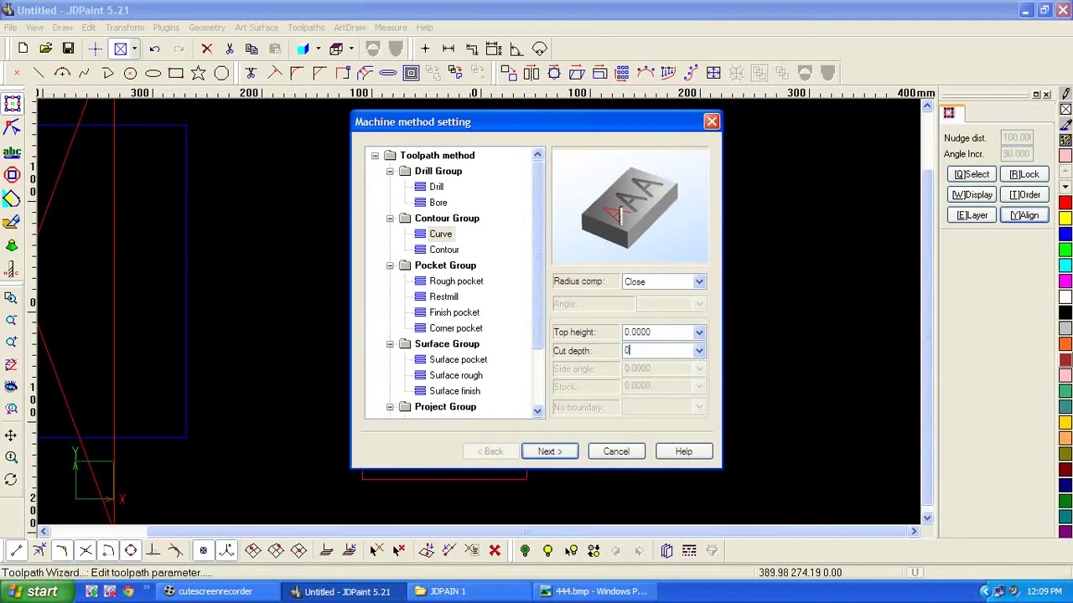
Choose the [TFlat]JD-30-0.40(dao 4) taper flat end mill as the Curve toolpath's cutter.
{"action": "left_click", "coordinate": [549, 452]}
{"action": "left_click_drag", "start_coordinate": [541, 243], "coordinate": [541, 308]}
{"action": "left_click", "coordinate": [502, 297]}
{"action": "left_click", "coordinate": [501, 282]}
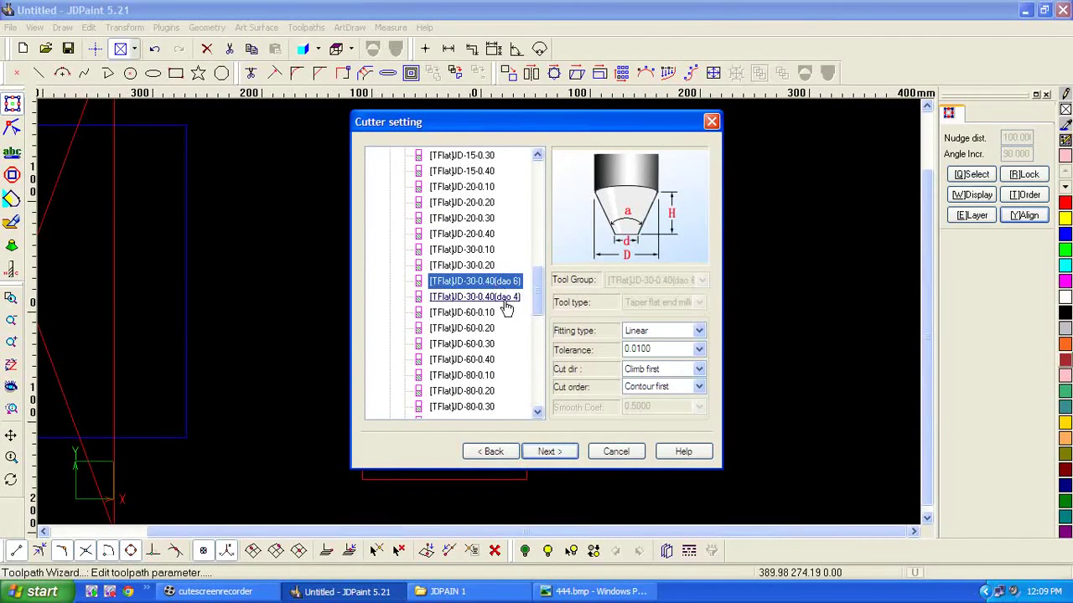
{"action": "left_click", "coordinate": [503, 297]}
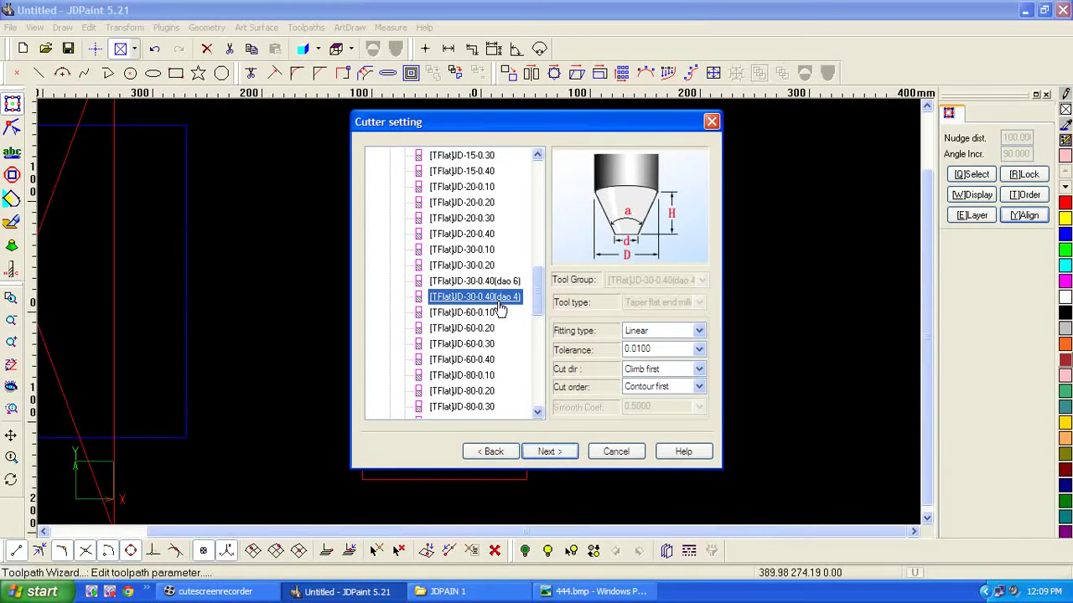
{"action": "left_click", "coordinate": [555, 452]}
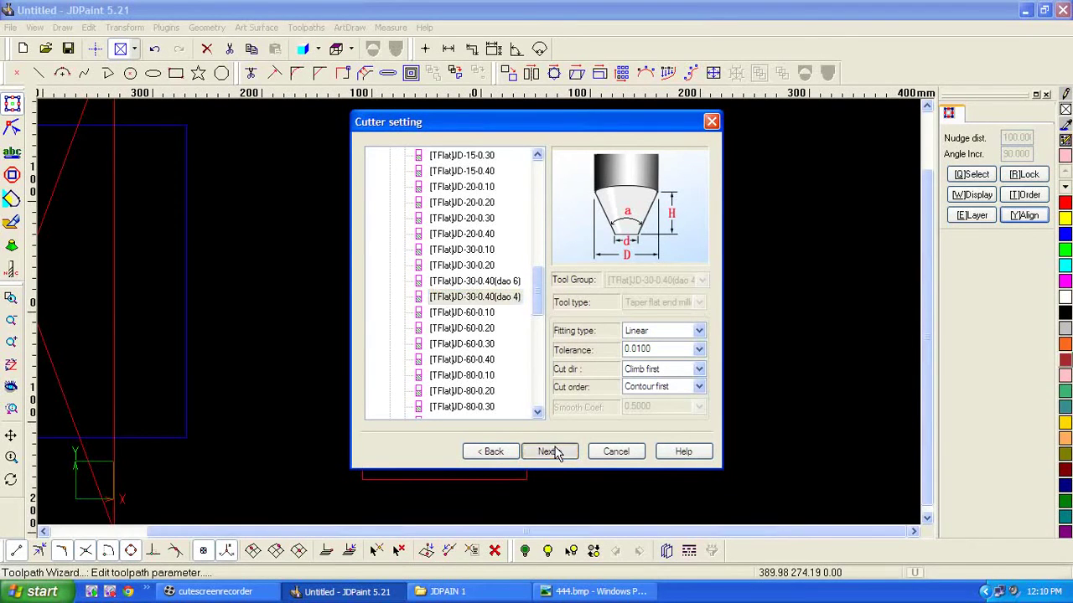
Calculate the Curve toolpath with spindle speed 24000, feed rate 10 and side downstep 0.
{"action": "left_click", "coordinate": [698, 284]}
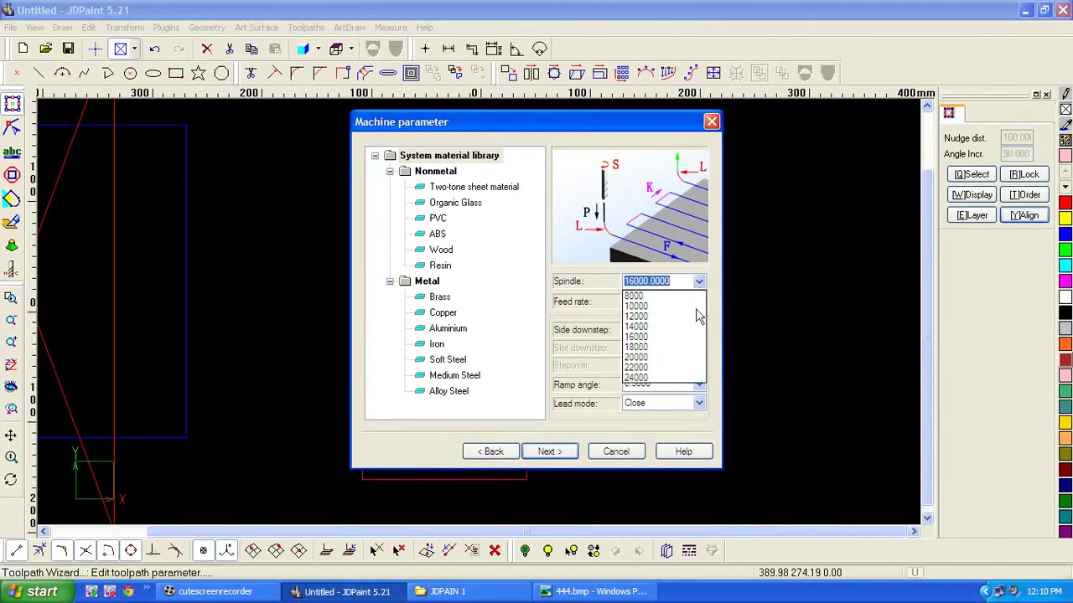
{"action": "left_click", "coordinate": [638, 377]}
{"action": "left_click", "coordinate": [660, 301]}
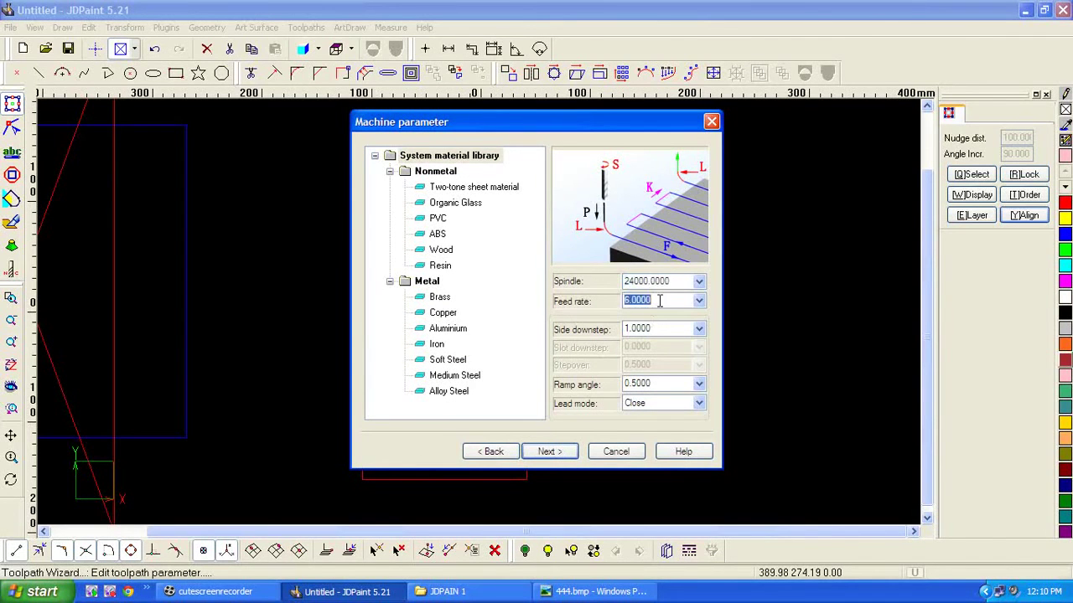
{"action": "type", "text": "10"}
{"action": "key", "text": "Tab"}
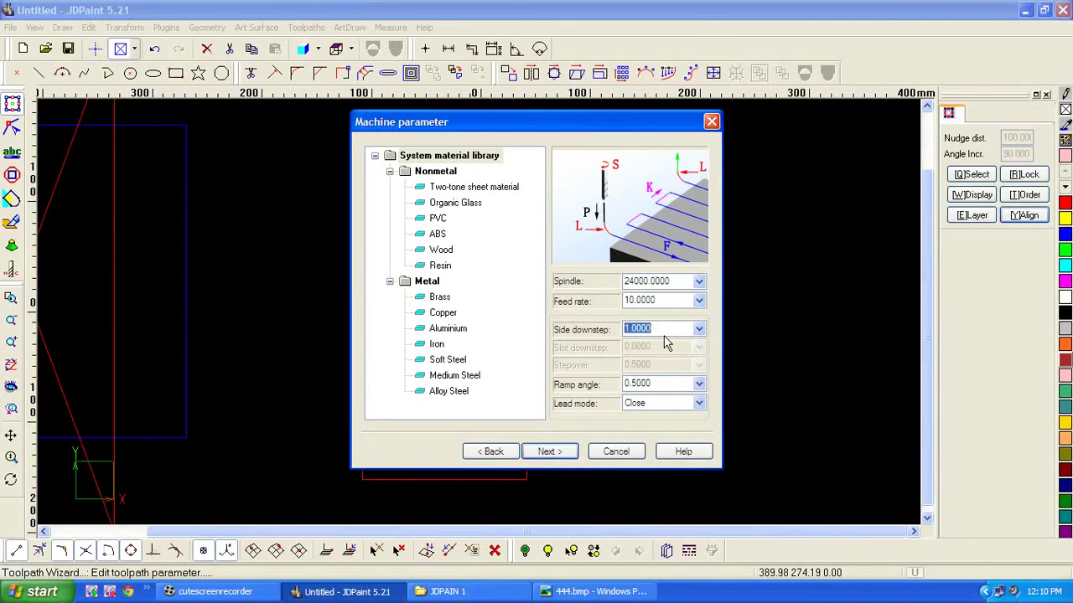
{"action": "type", "text": "0"}
{"action": "left_click", "coordinate": [543, 455]}
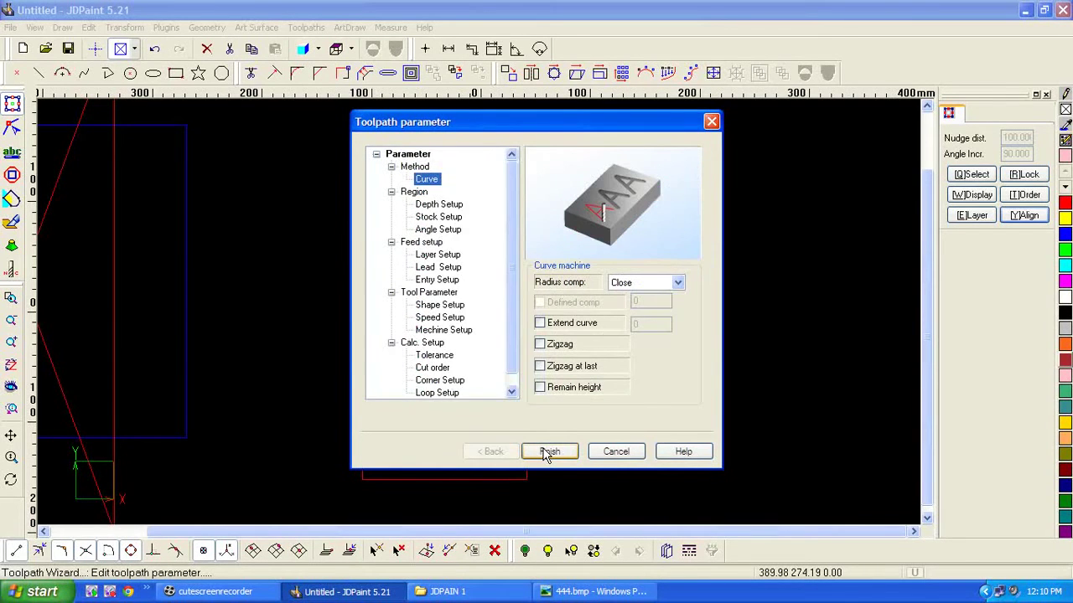
{"action": "left_click", "coordinate": [548, 452]}
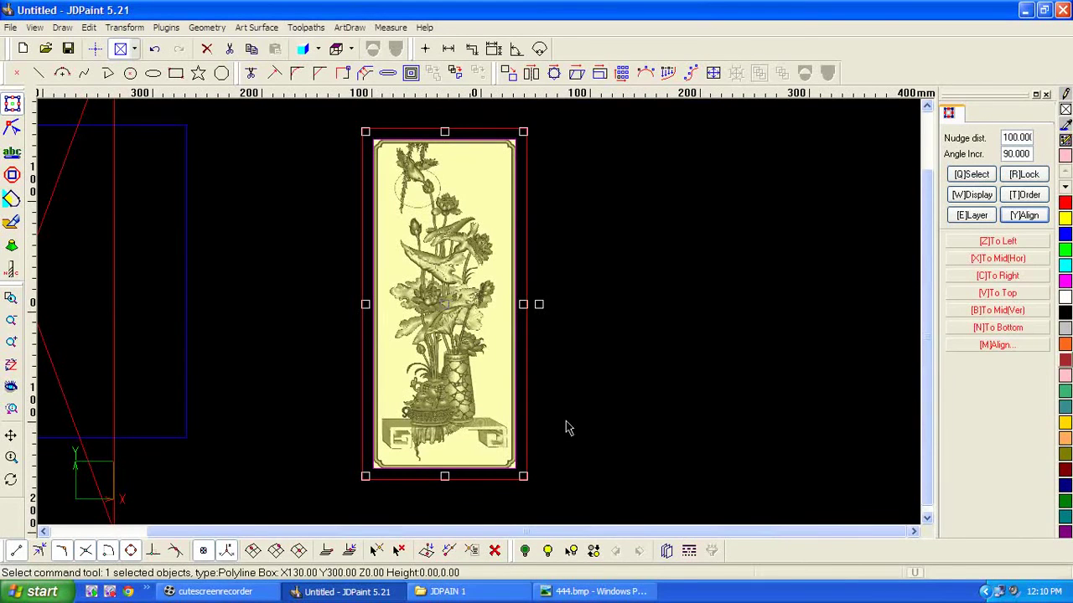
Begin a Surface finish toolpath for the relief mesh and its border rectangle, using the [TFlat]JD-30-0.40(dao 4) cutter.
{"action": "left_click", "coordinate": [577, 413]}
{"action": "left_click_drag", "start_coordinate": [520, 474], "coordinate": [610, 361]}
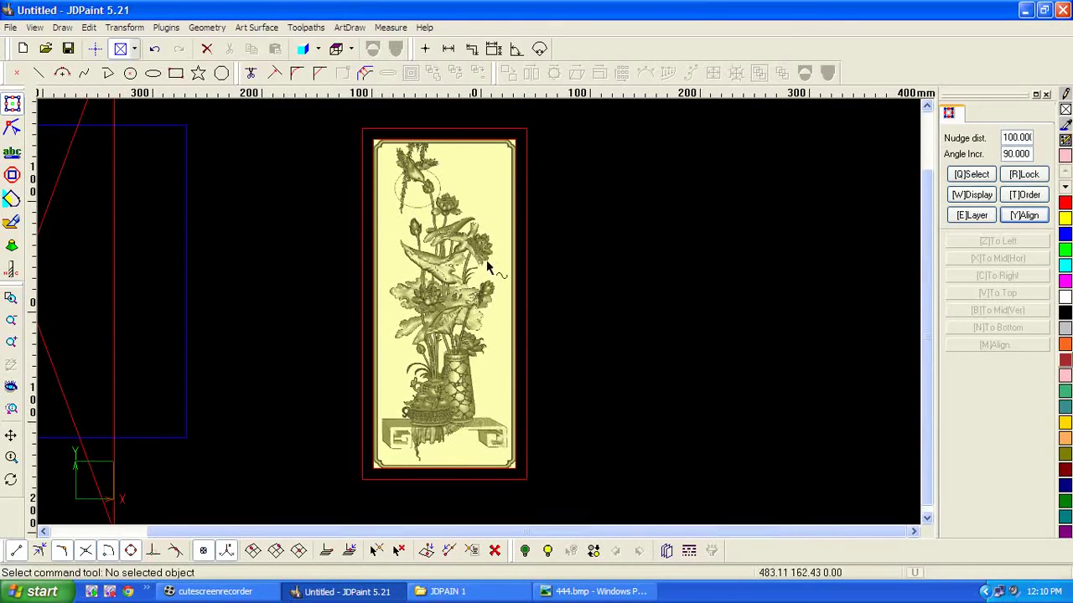
{"action": "scroll", "coordinate": [383, 360], "scroll_direction": "up", "scroll_amount": 2}
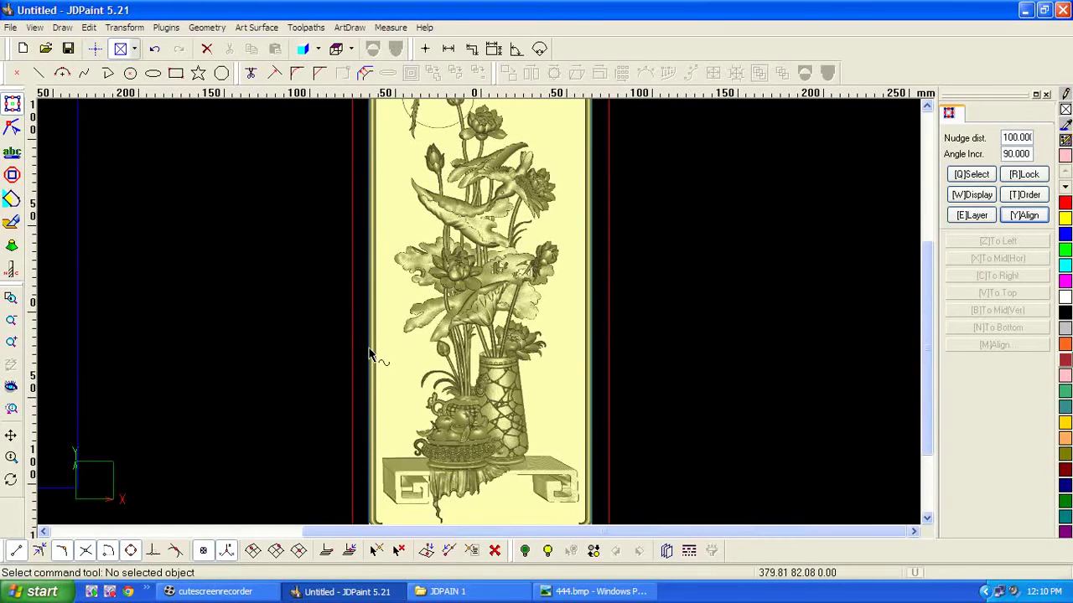
{"action": "scroll", "coordinate": [510, 358], "scroll_direction": "down", "scroll_amount": 2}
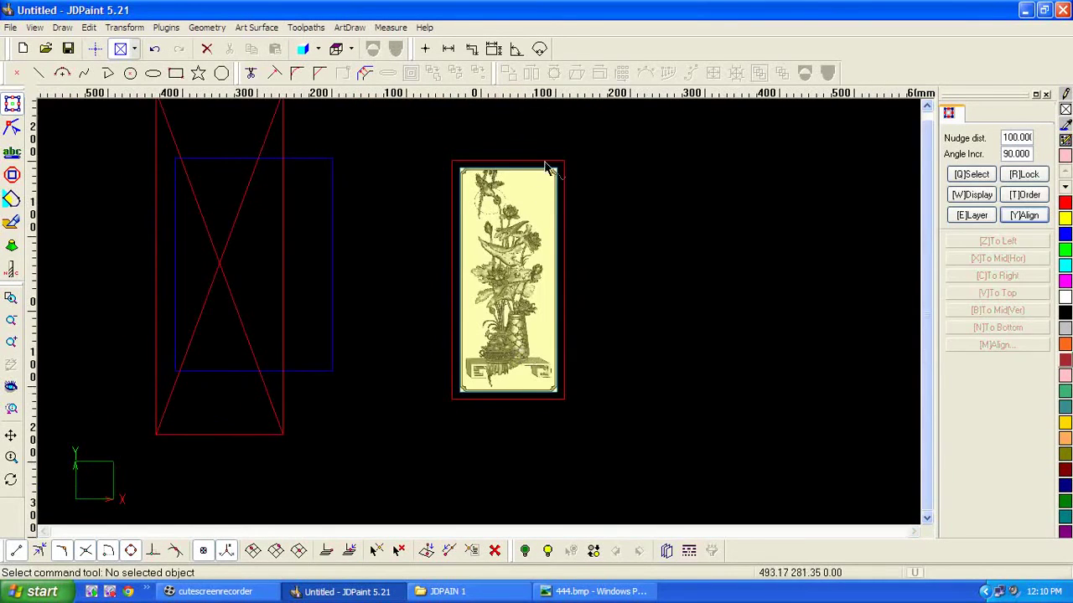
{"action": "scroll", "coordinate": [545, 162], "scroll_direction": "up", "scroll_amount": 5}
{"action": "scroll", "coordinate": [572, 254], "scroll_direction": "down", "scroll_amount": 2}
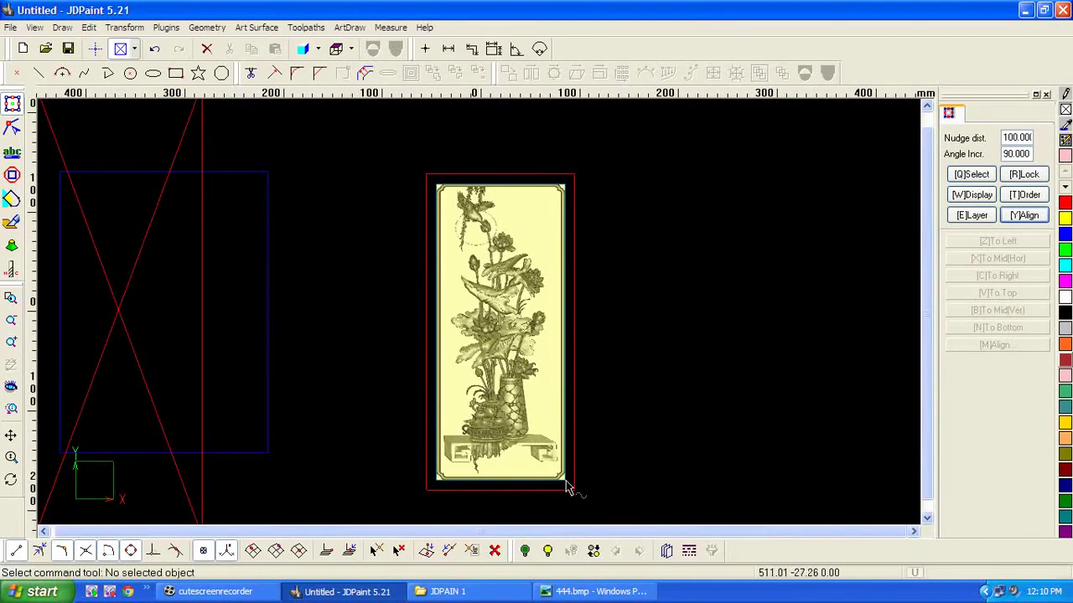
{"action": "left_click_drag", "start_coordinate": [569, 484], "coordinate": [434, 184]}
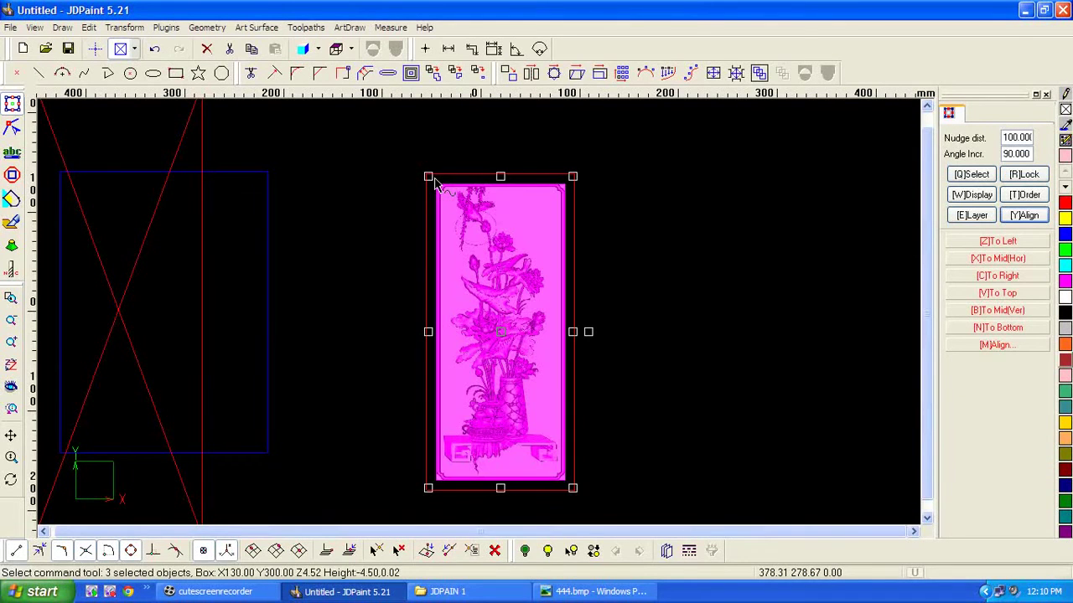
{"action": "left_click", "coordinate": [306, 27]}
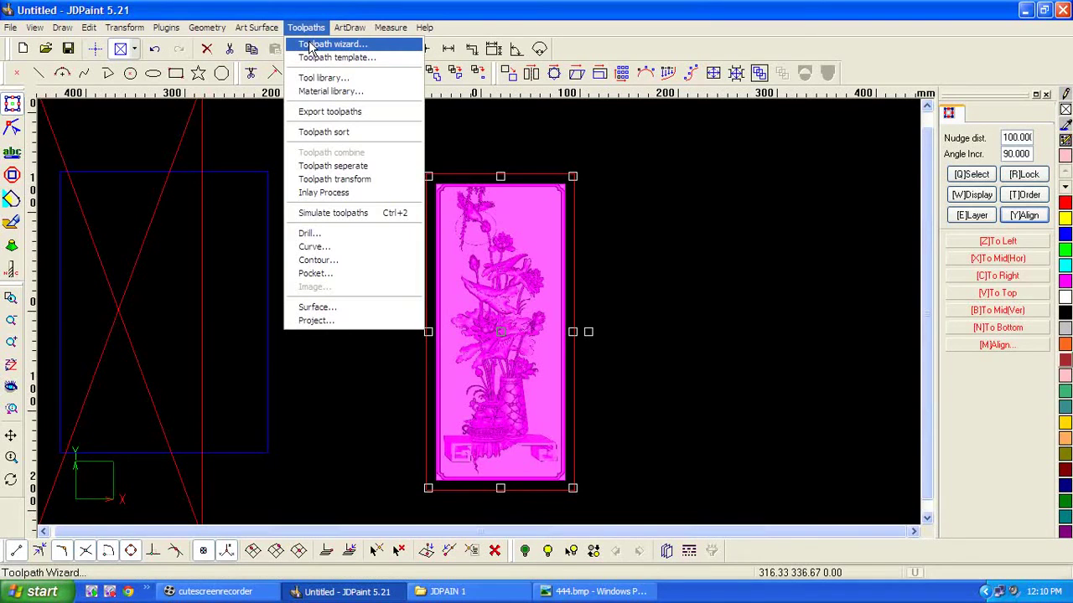
{"action": "left_click", "coordinate": [310, 45]}
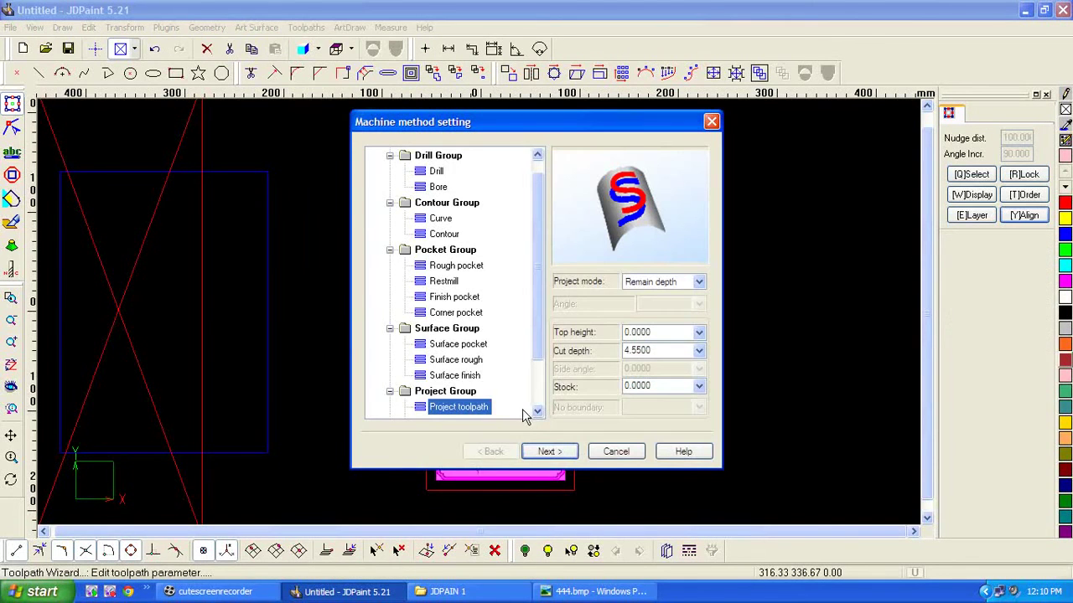
{"action": "left_click", "coordinate": [457, 377]}
{"action": "left_click", "coordinate": [558, 452]}
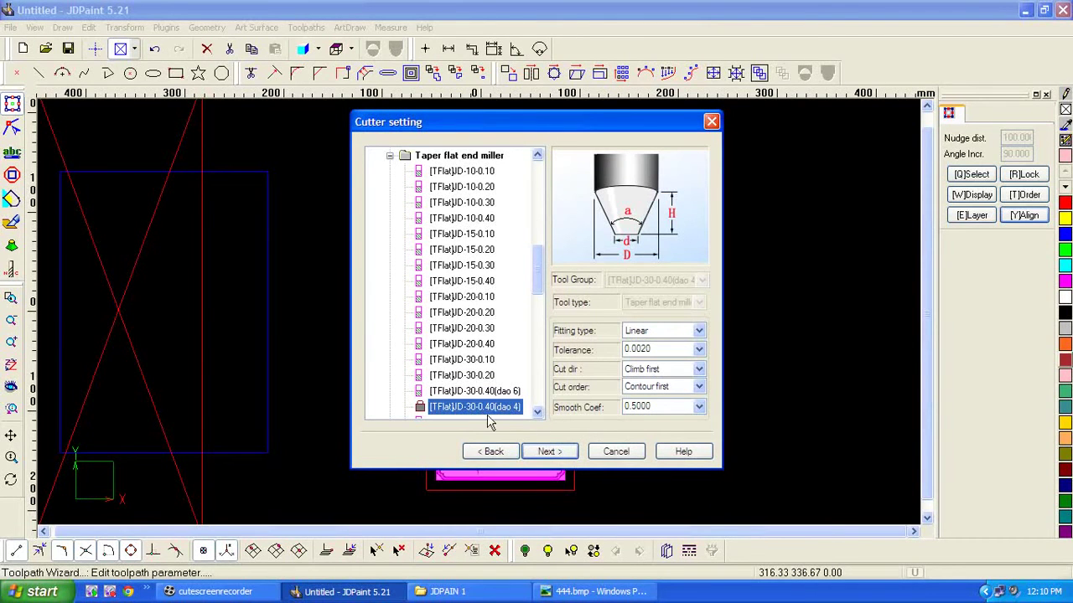
{"action": "left_click", "coordinate": [559, 451]}
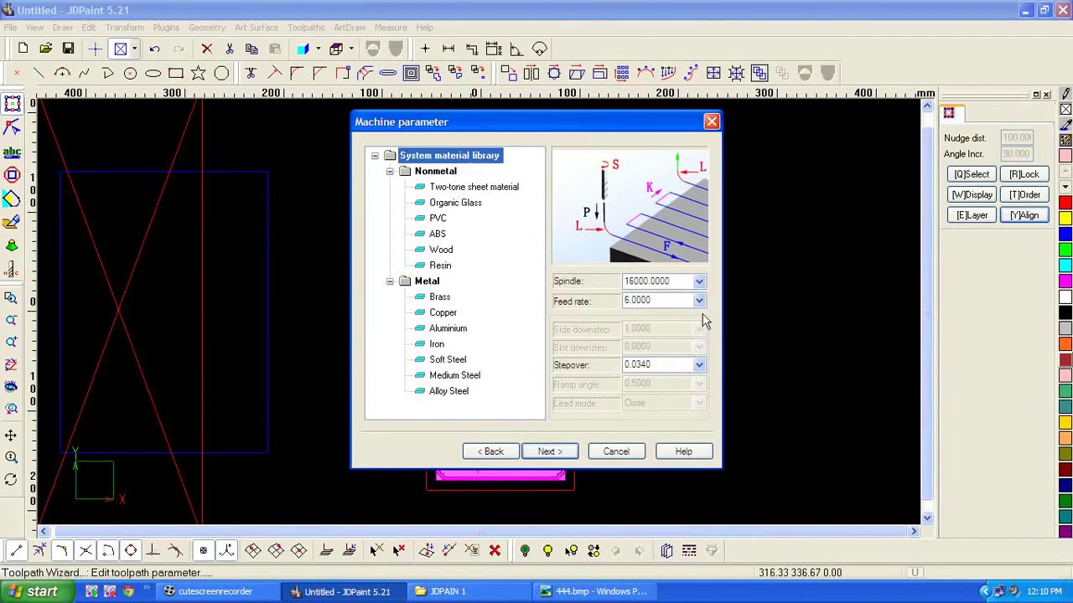
Set the Surface finish toolpath's spindle speed to 24000, feed rate to 10 and stepover to 0.18.
{"action": "left_click", "coordinate": [699, 282]}
{"action": "left_click", "coordinate": [630, 376]}
{"action": "double_click", "coordinate": [659, 300]}
{"action": "type", "text": "10"}
{"action": "key", "text": "Tab"}
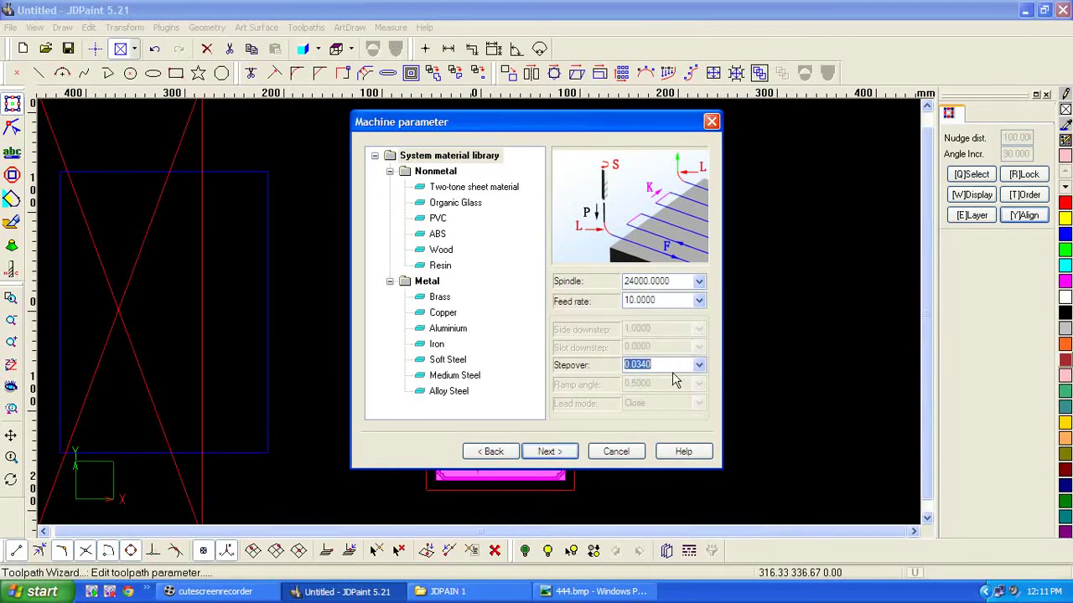
{"action": "type", "text": "0.18"}
{"action": "left_click", "coordinate": [549, 453]}
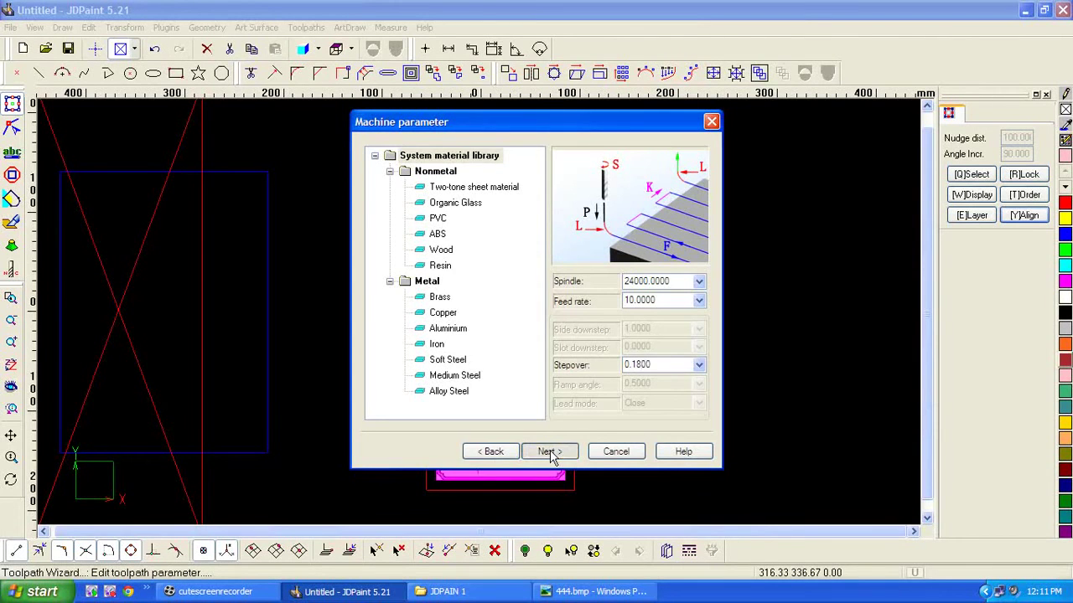
Set the surface lead mode to Close and calculate the Surface finish toolpath.
{"action": "left_click", "coordinate": [436, 280]}
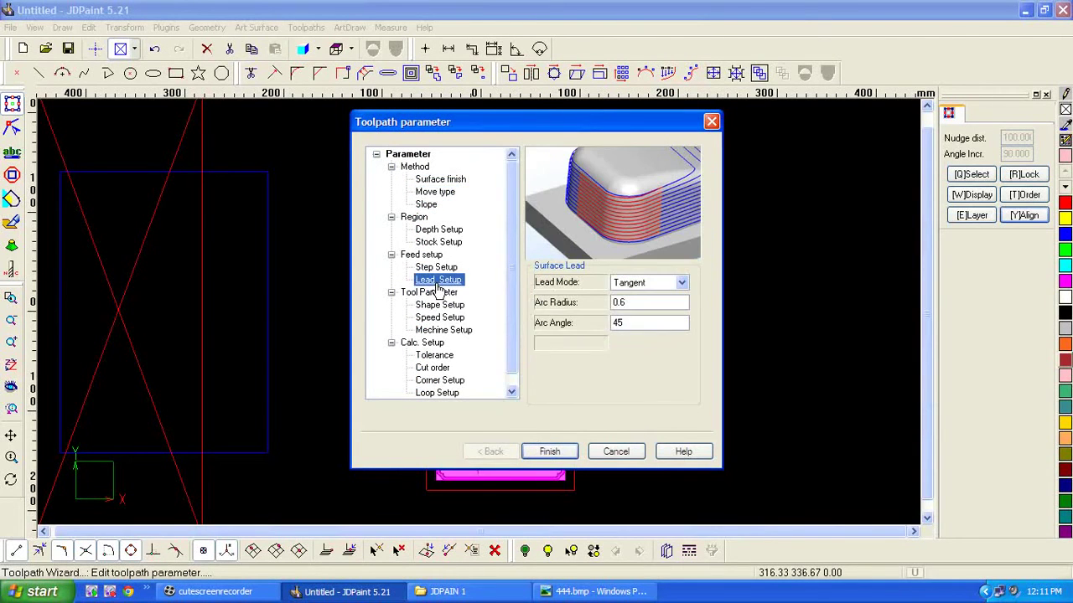
{"action": "left_click", "coordinate": [682, 282]}
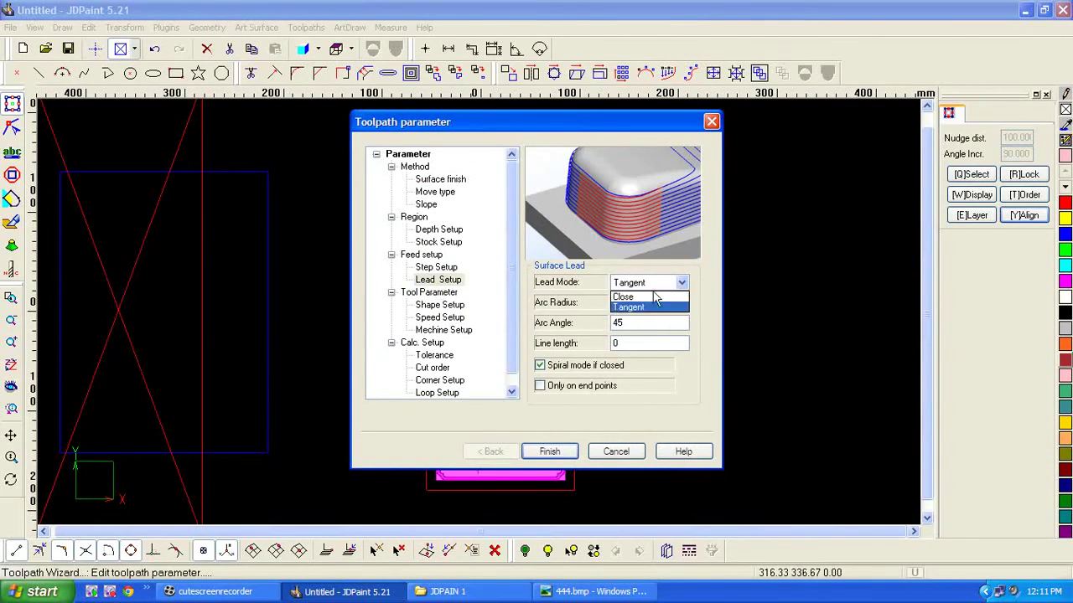
{"action": "left_click", "coordinate": [647, 293]}
{"action": "left_click", "coordinate": [550, 451]}
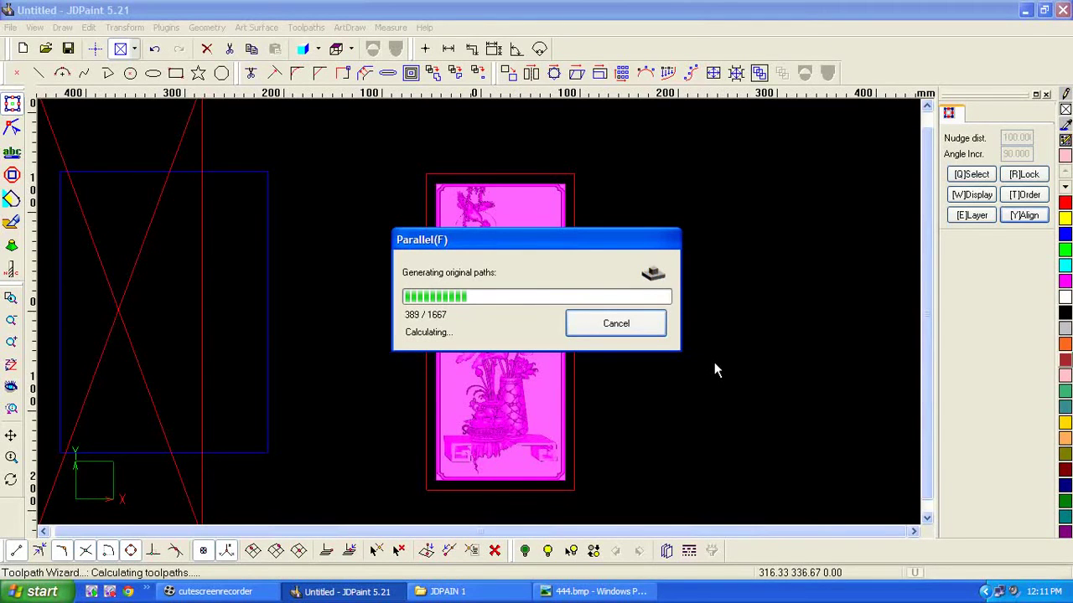
Select only the two toolpaths with the entity mask, nudge them 100 mm sideways off the relief and back again.
{"action": "left_click_drag", "start_coordinate": [548, 224], "coordinate": [534, 198]}
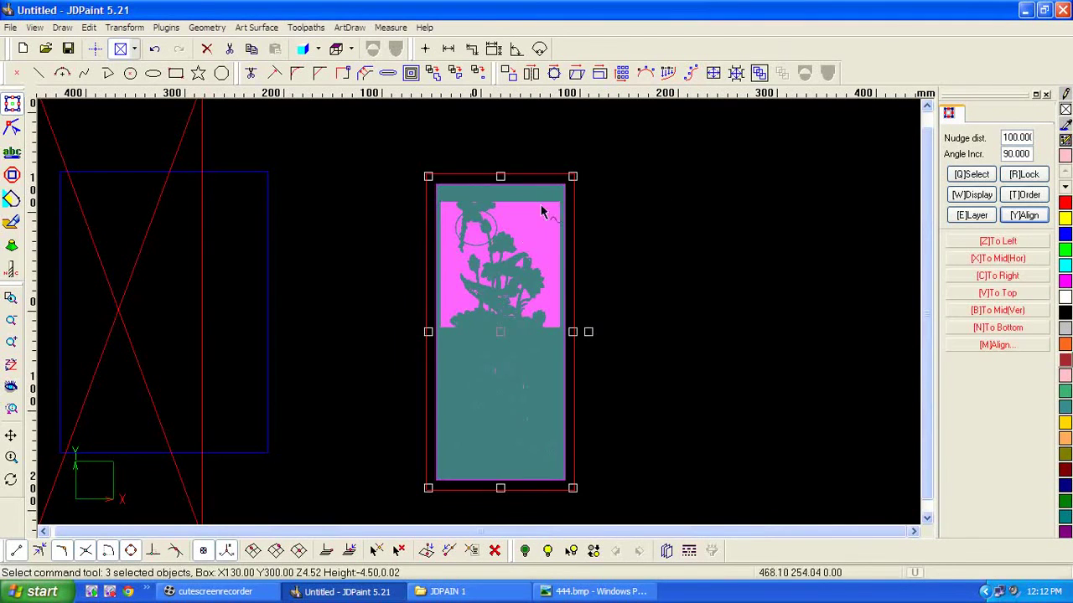
{"action": "middle_click_drag", "start_coordinate": [507, 285], "coordinate": [479, 325]}
{"action": "middle_click_drag", "start_coordinate": [622, 425], "coordinate": [573, 418]}
{"action": "left_click_drag", "start_coordinate": [577, 469], "coordinate": [371, 167]}
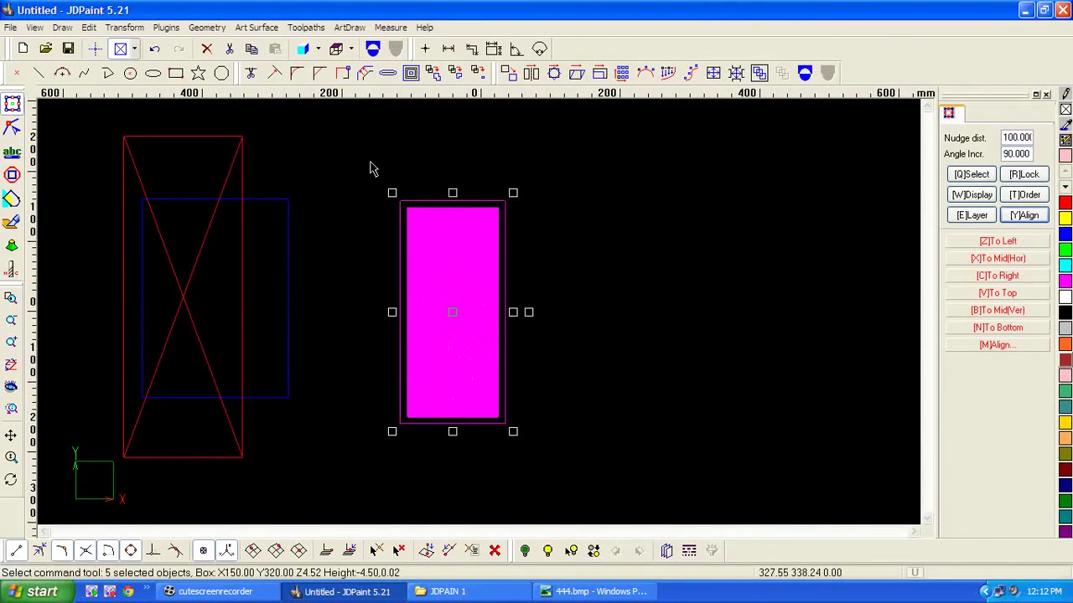
{"action": "left_click_drag", "start_coordinate": [526, 469], "coordinate": [354, 175]}
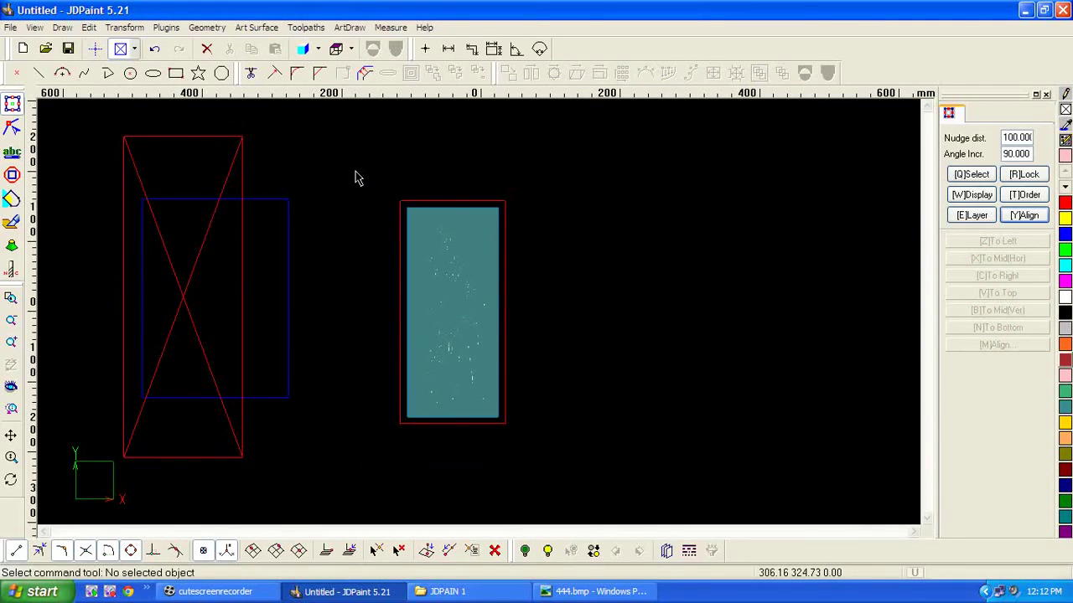
{"action": "left_click", "coordinate": [970, 175]}
{"action": "left_click", "coordinate": [953, 229]}
{"action": "left_click", "coordinate": [972, 378]}
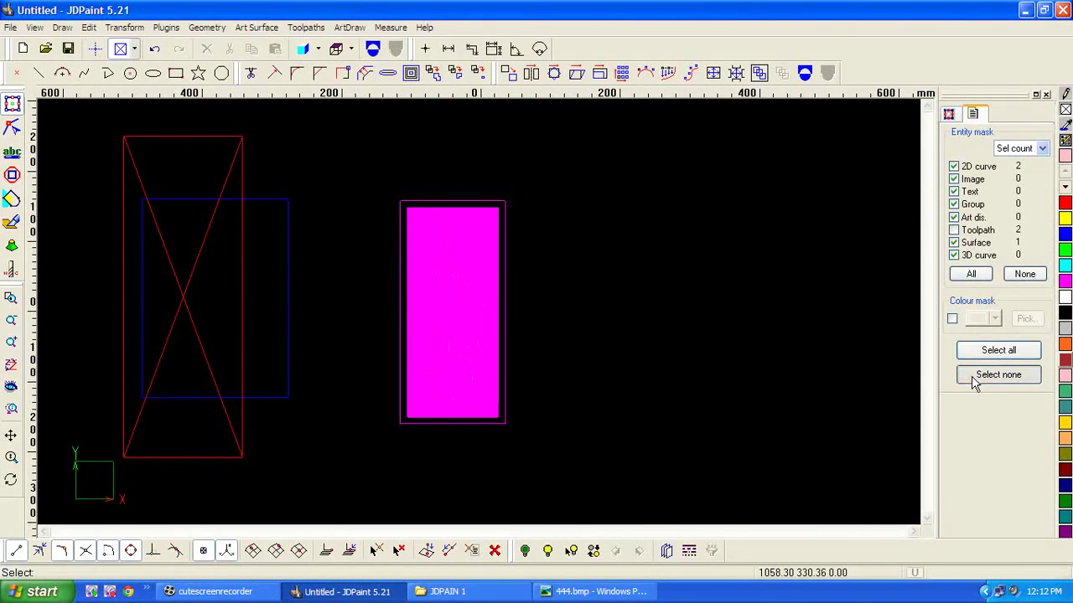
{"action": "key", "text": "ctrl+a"}
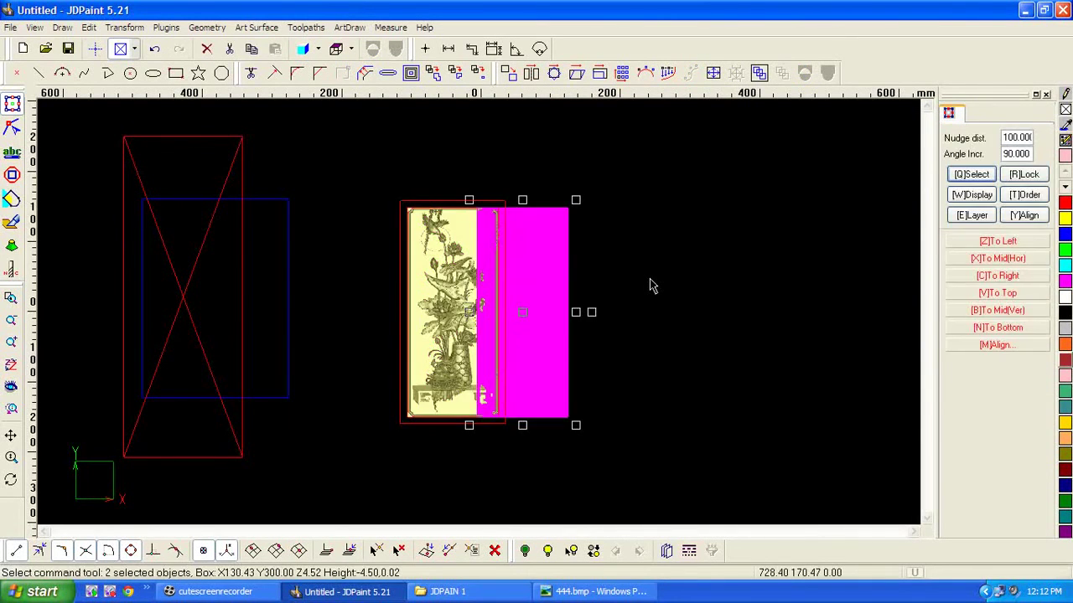
{"action": "key", "text": "Left"}
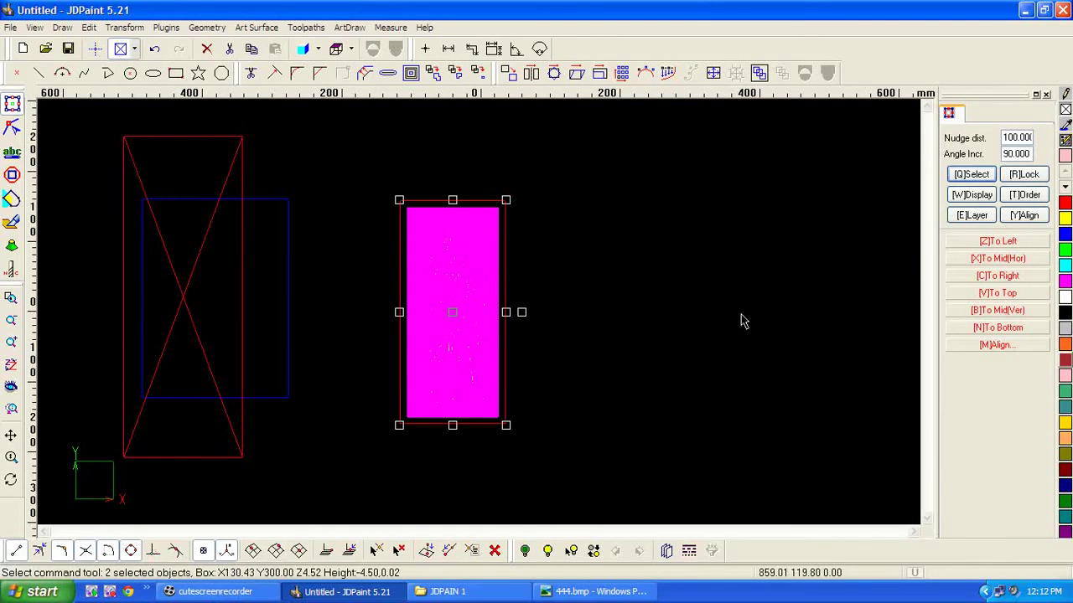
Set the nudge distance to 300 and nudge the two selected toolpaths 300 mm to the right, off the relief mesh.
{"action": "double_click", "coordinate": [1015, 137]}
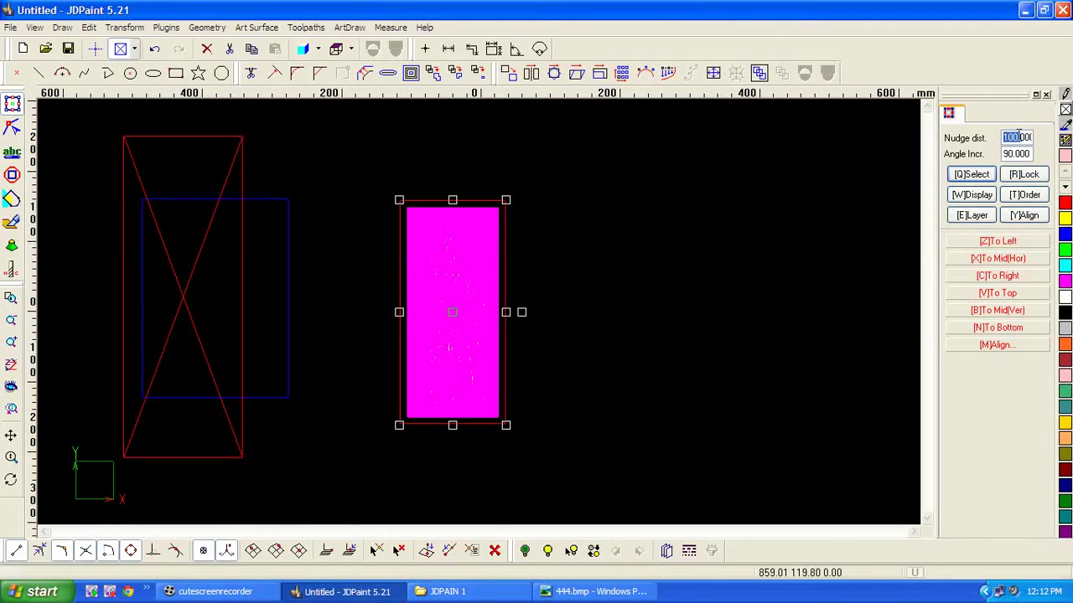
{"action": "type", "text": "300"}
{"action": "left_click_drag", "start_coordinate": [1027, 137], "coordinate": [982, 152]}
{"action": "type", "text": "300"}
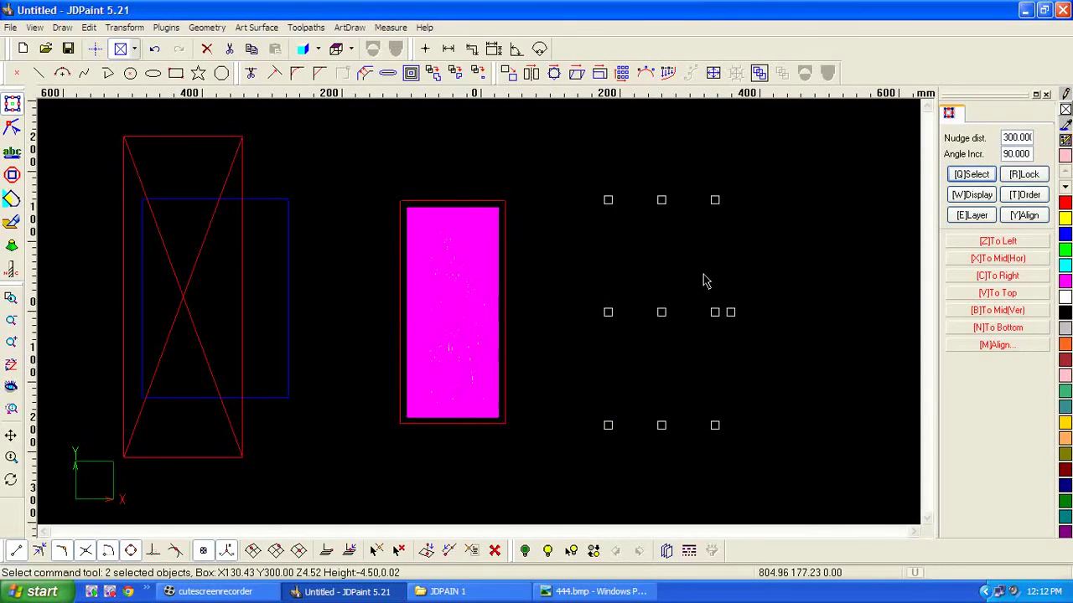
{"action": "key", "text": "Right"}
{"action": "left_click", "coordinate": [550, 255]}
{"action": "middle_click_drag", "start_coordinate": [636, 274], "coordinate": [504, 261]}
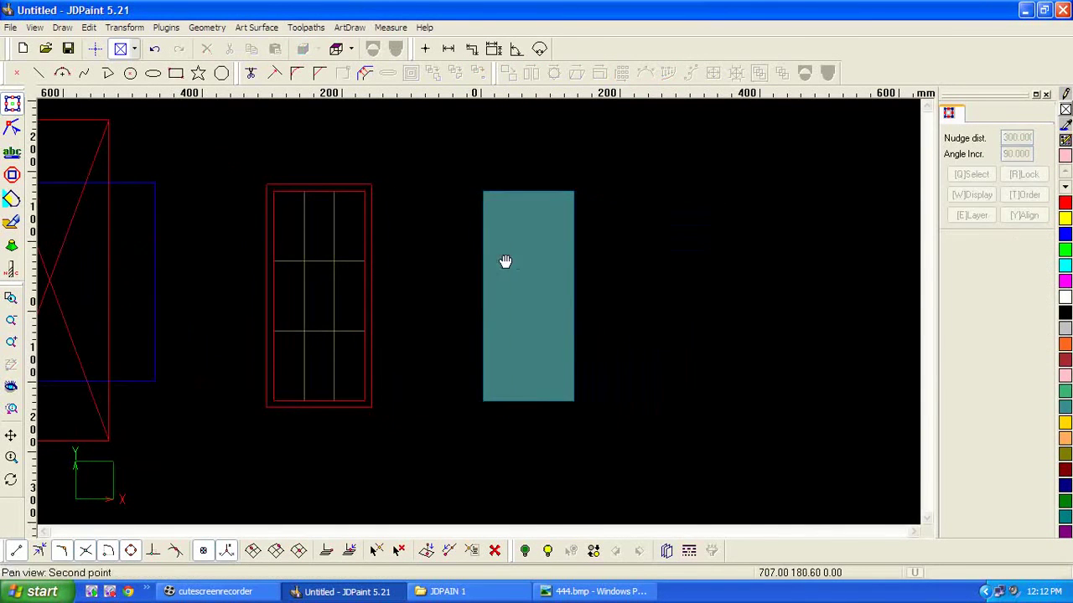
Nudge the outer border rectangle 300 mm to the right so it surrounds the moved toolpaths.
{"action": "left_click", "coordinate": [374, 232]}
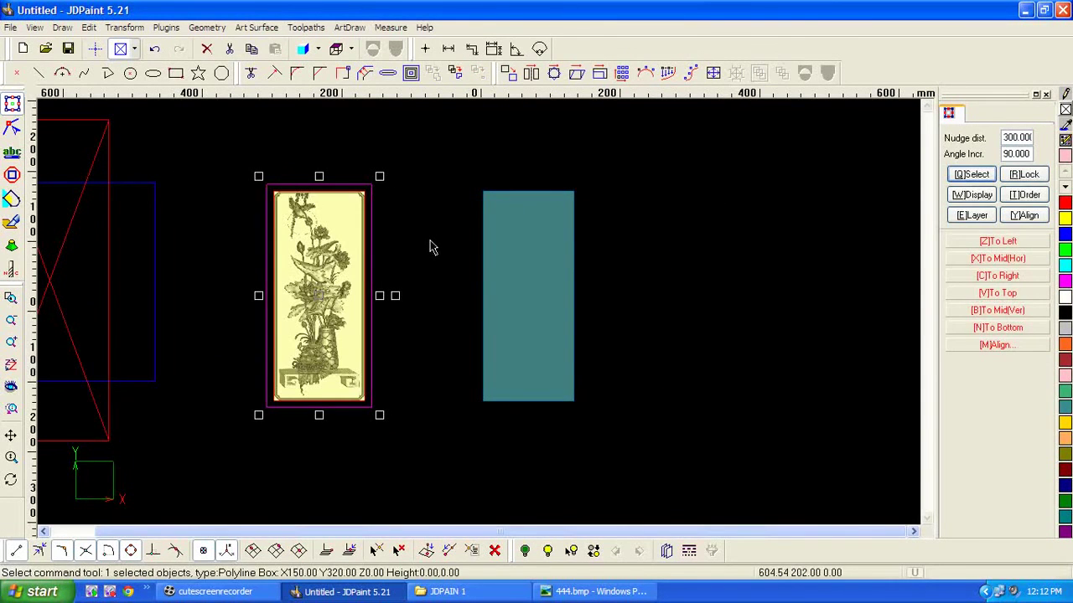
{"action": "left_click_drag", "start_coordinate": [436, 160], "coordinate": [642, 436]}
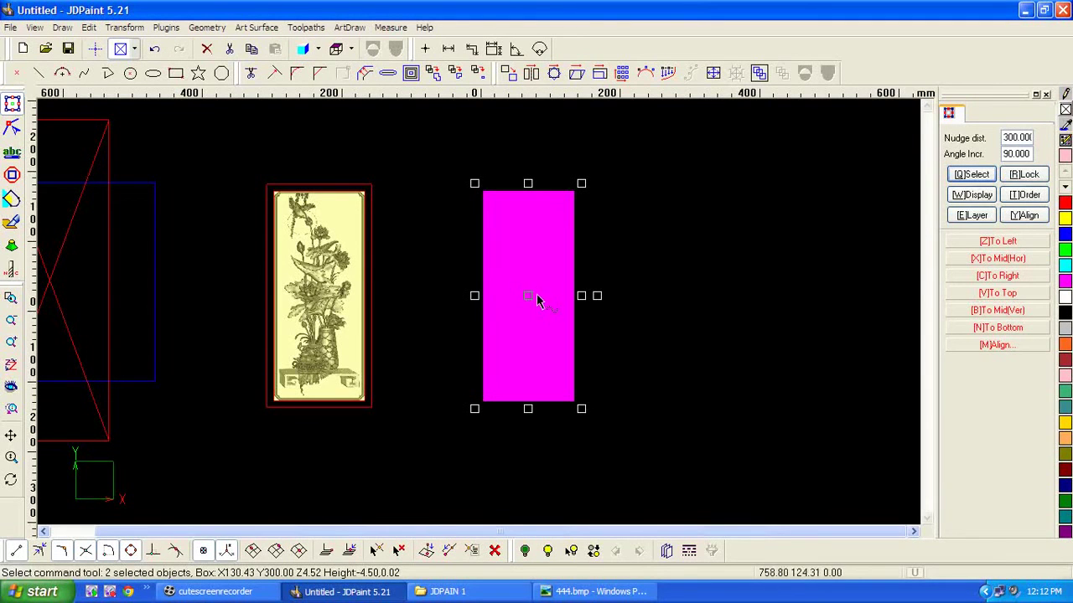
{"action": "left_click", "coordinate": [376, 250]}
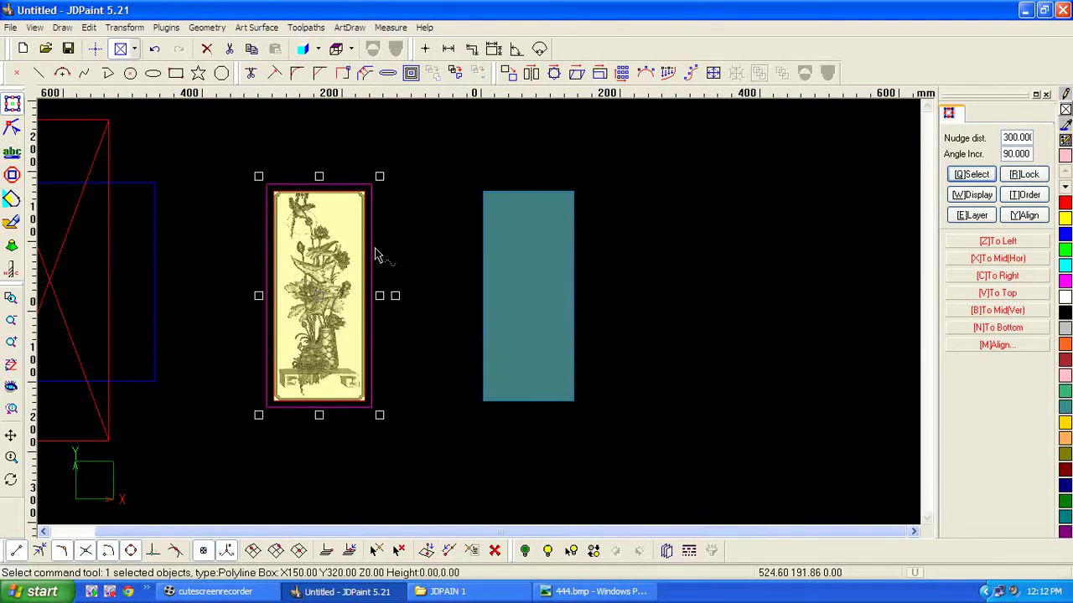
{"action": "left_click", "coordinate": [515, 251]}
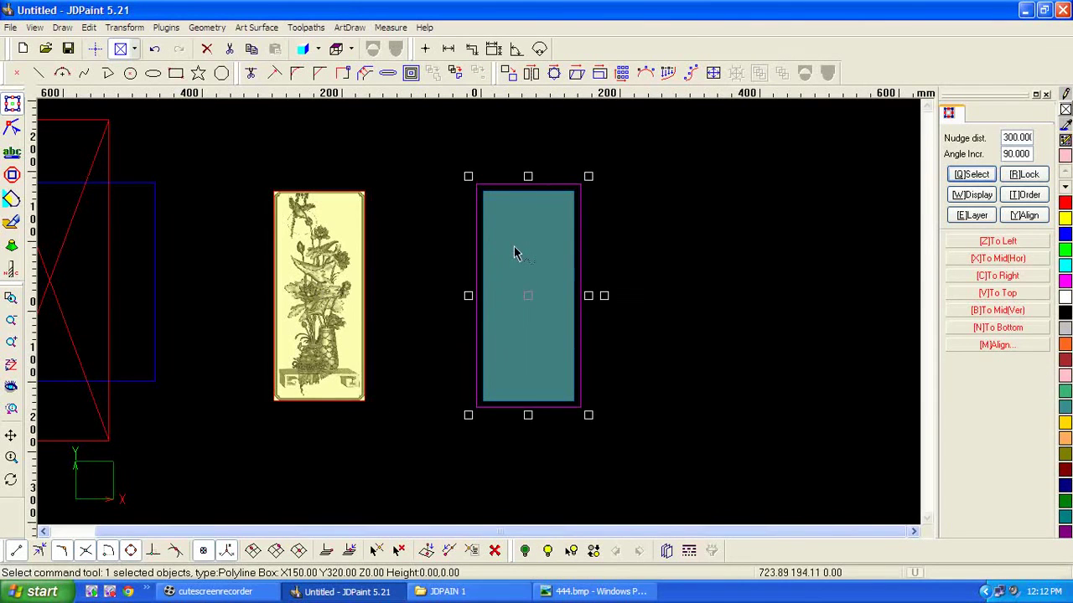
{"action": "middle_click_drag", "start_coordinate": [680, 279], "coordinate": [603, 293]}
{"action": "scroll", "coordinate": [433, 424], "scroll_direction": "up", "scroll_amount": 3}
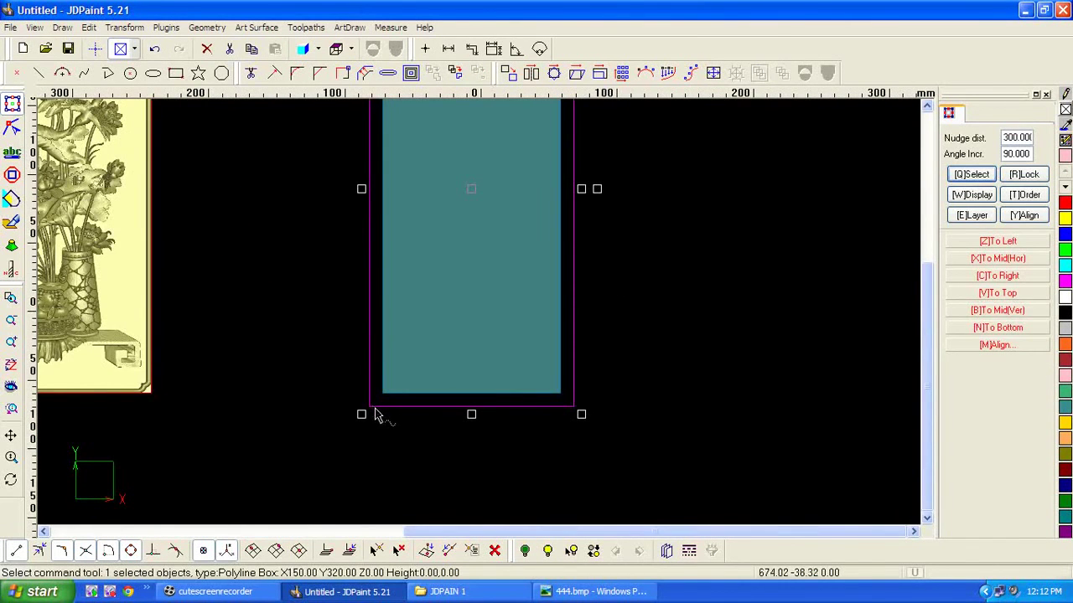
{"action": "scroll", "coordinate": [541, 391], "scroll_direction": "down", "scroll_amount": 2}
{"action": "middle_click_drag", "start_coordinate": [546, 277], "coordinate": [503, 318]}
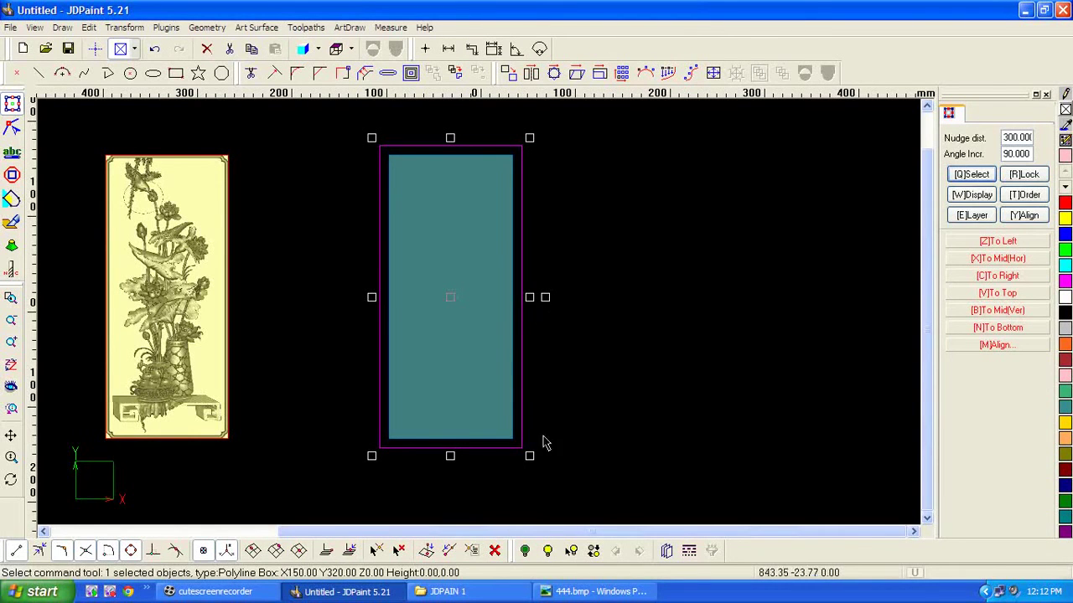
Select the two toolpaths inside the border and export them to the Desktop as an En3d file named "lam file tinh".
{"action": "left_click_drag", "start_coordinate": [516, 440], "coordinate": [387, 155]}
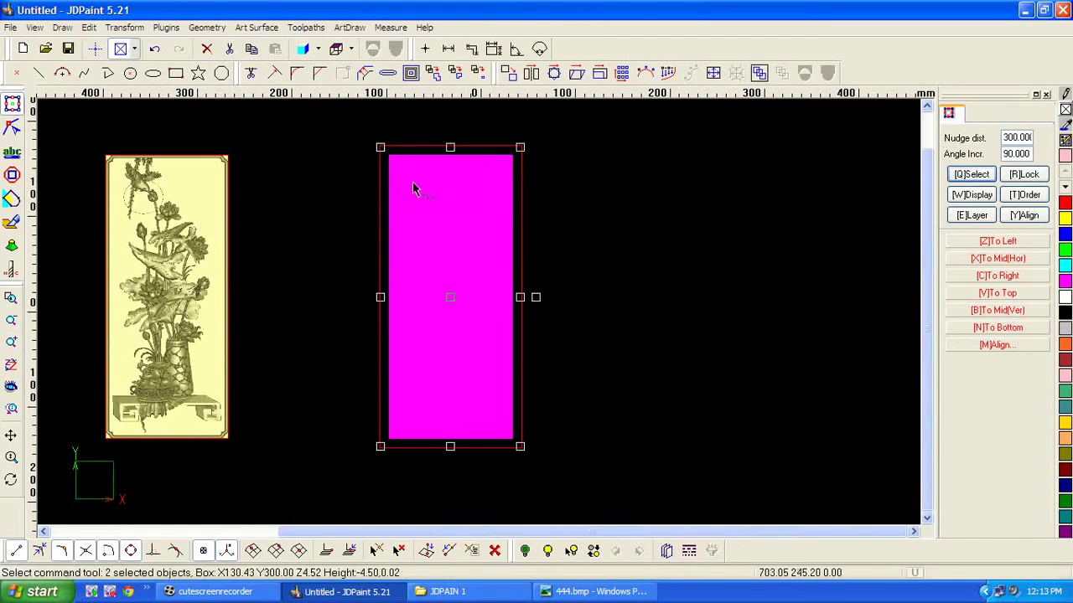
{"action": "left_click", "coordinate": [319, 36]}
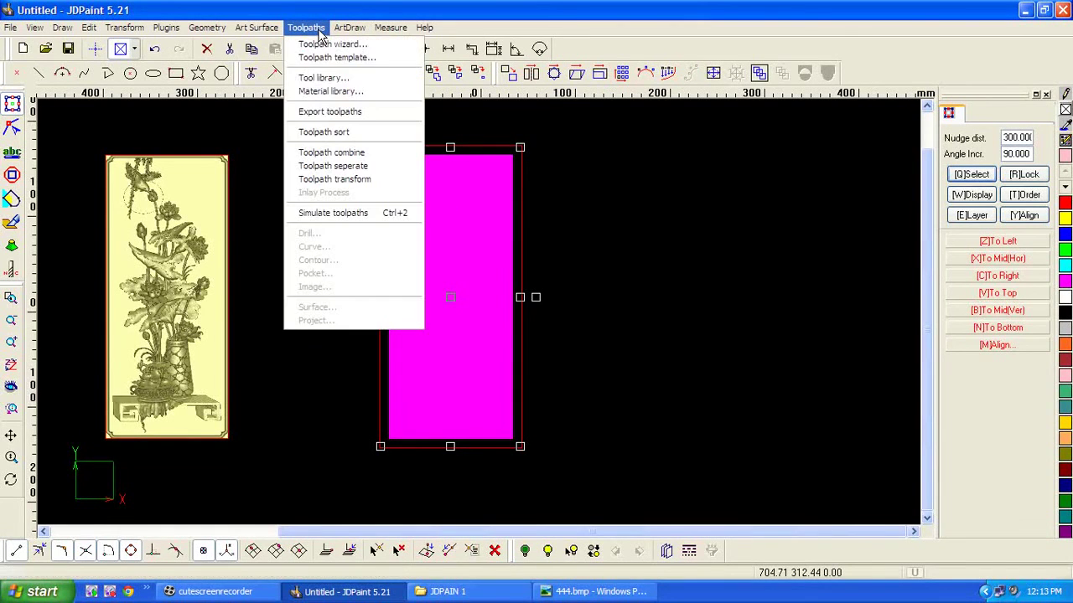
{"action": "left_click", "coordinate": [322, 116]}
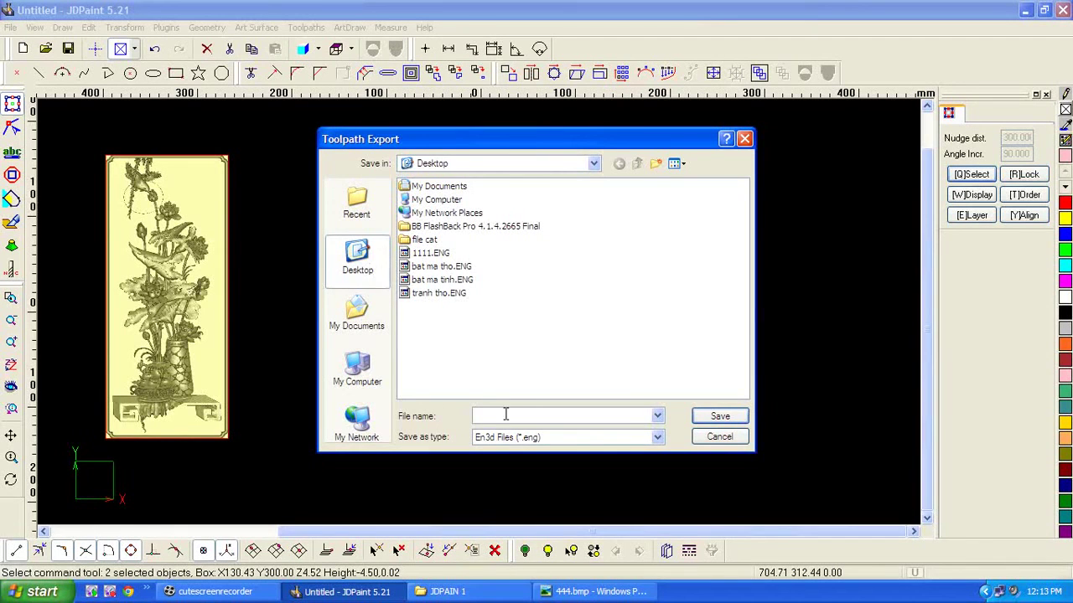
{"action": "type", "text": "lam file tinh"}
{"action": "key", "text": "Return"}
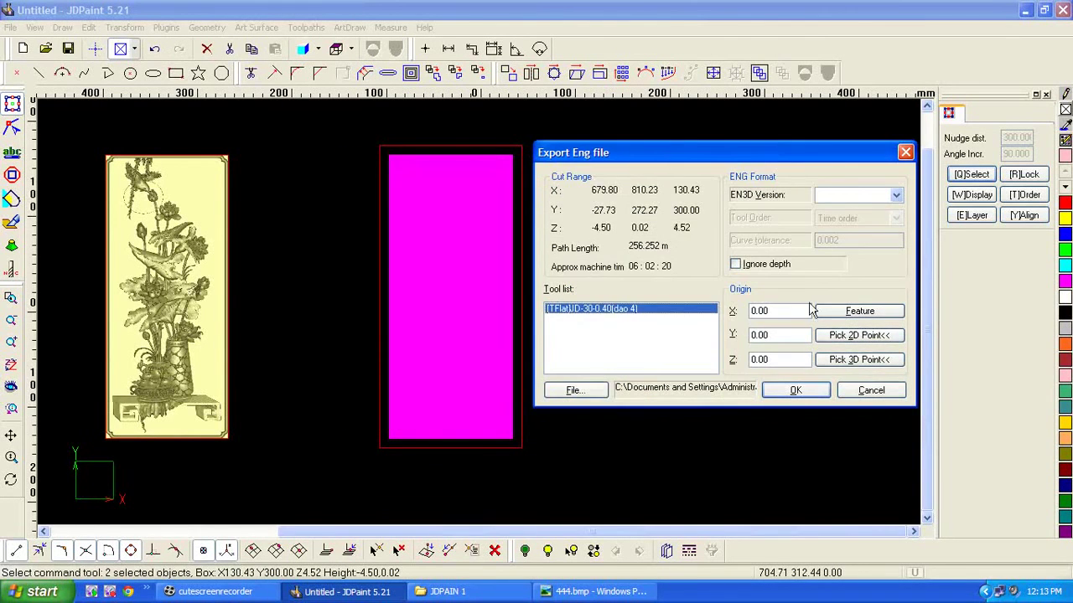
Set the export origin to the lower-left corner end point of the border rectangle and complete the ENG export.
{"action": "left_click", "coordinate": [853, 318]}
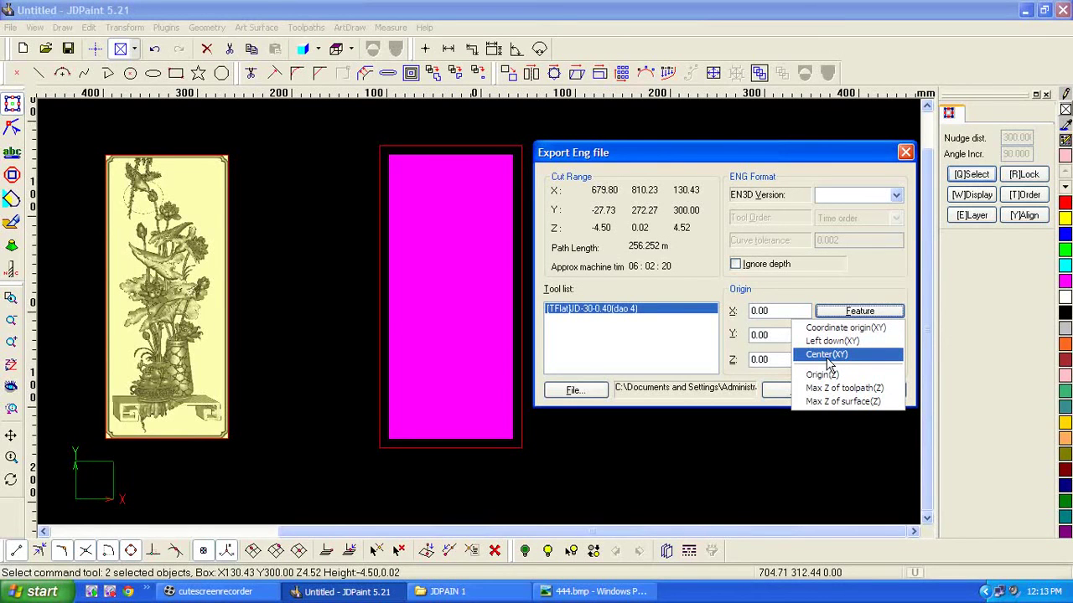
{"action": "left_click", "coordinate": [750, 155]}
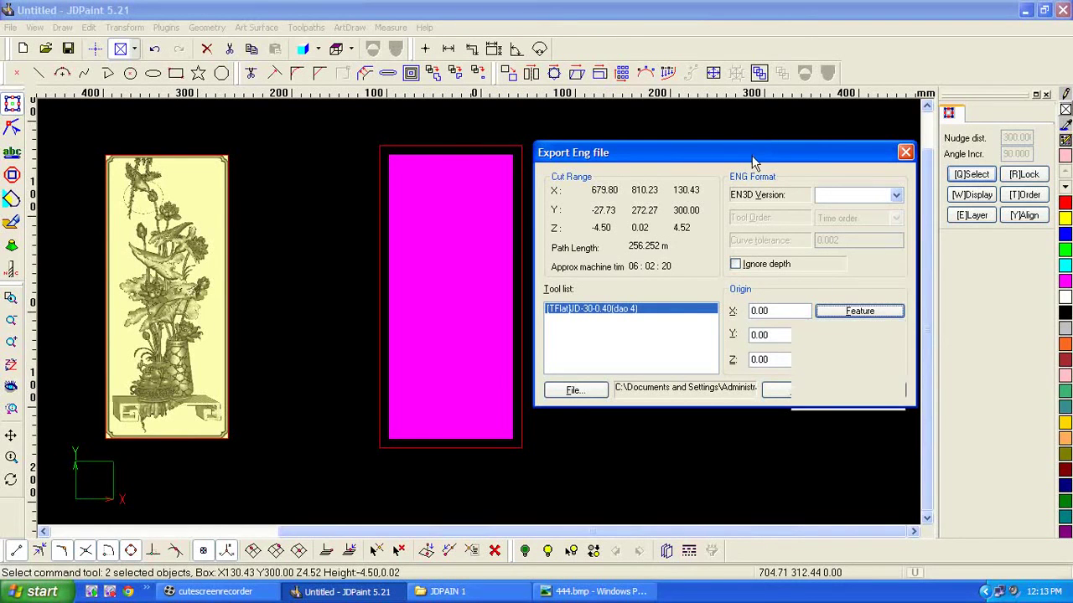
{"action": "left_click", "coordinate": [838, 340]}
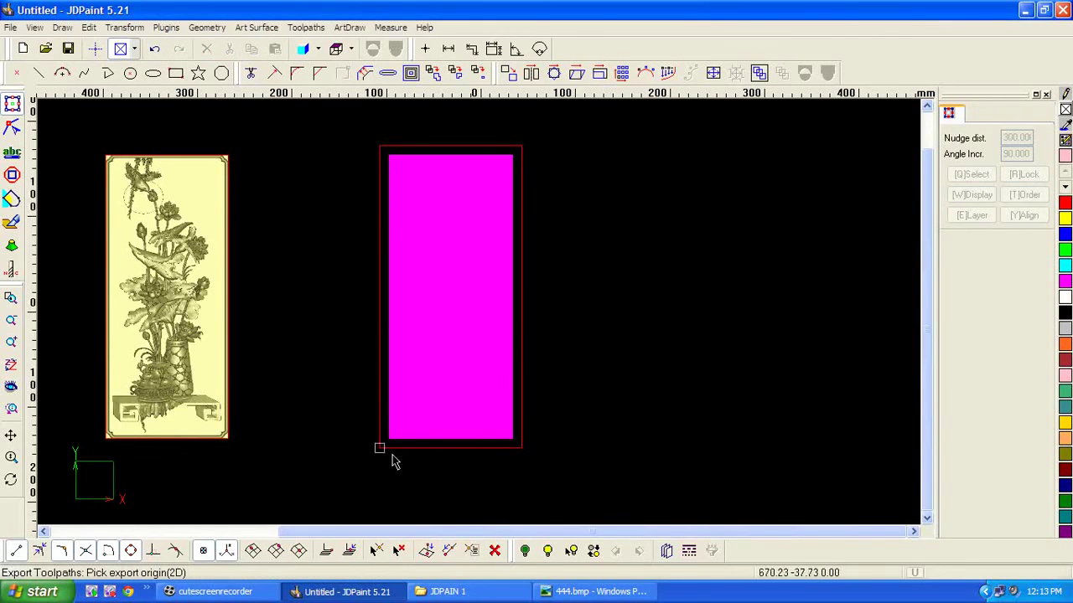
{"action": "scroll", "coordinate": [402, 460], "scroll_direction": "up", "scroll_amount": 1}
{"action": "scroll", "coordinate": [416, 471], "scroll_direction": "up", "scroll_amount": 1}
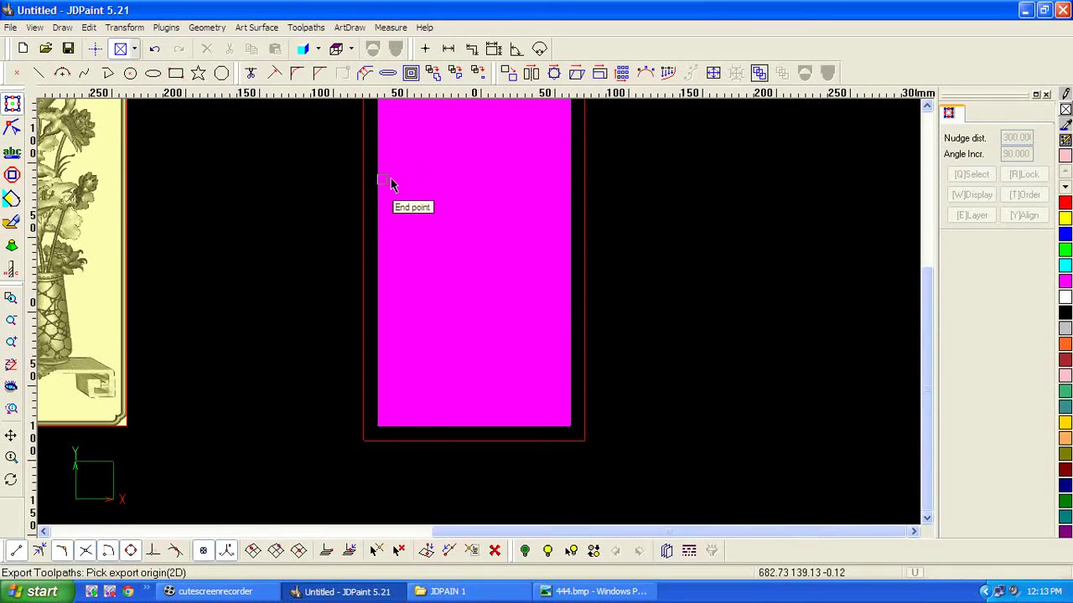
{"action": "left_click", "coordinate": [363, 441]}
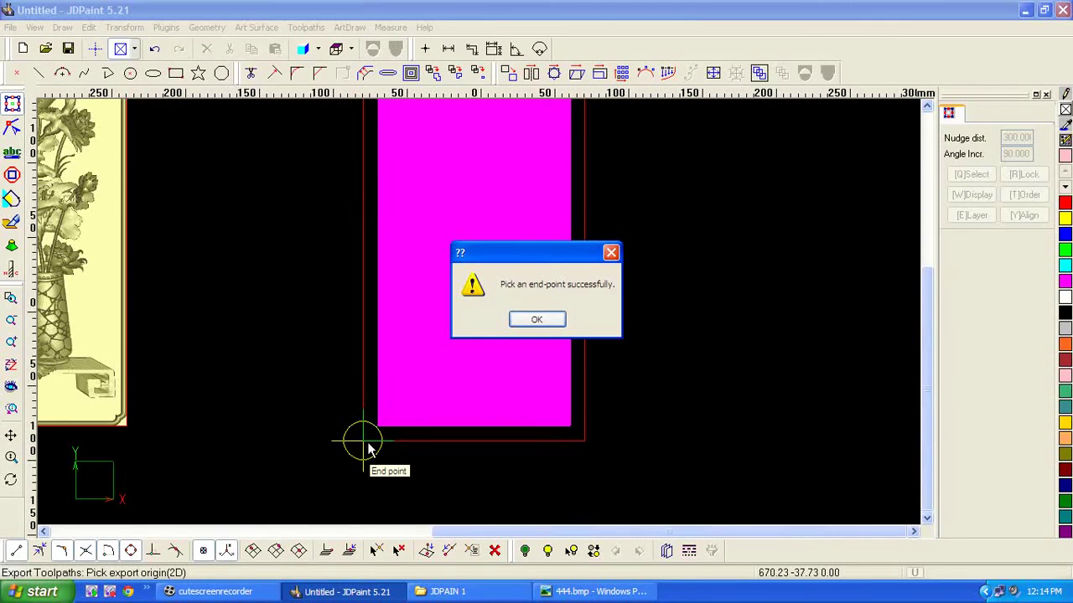
{"action": "left_click", "coordinate": [530, 324]}
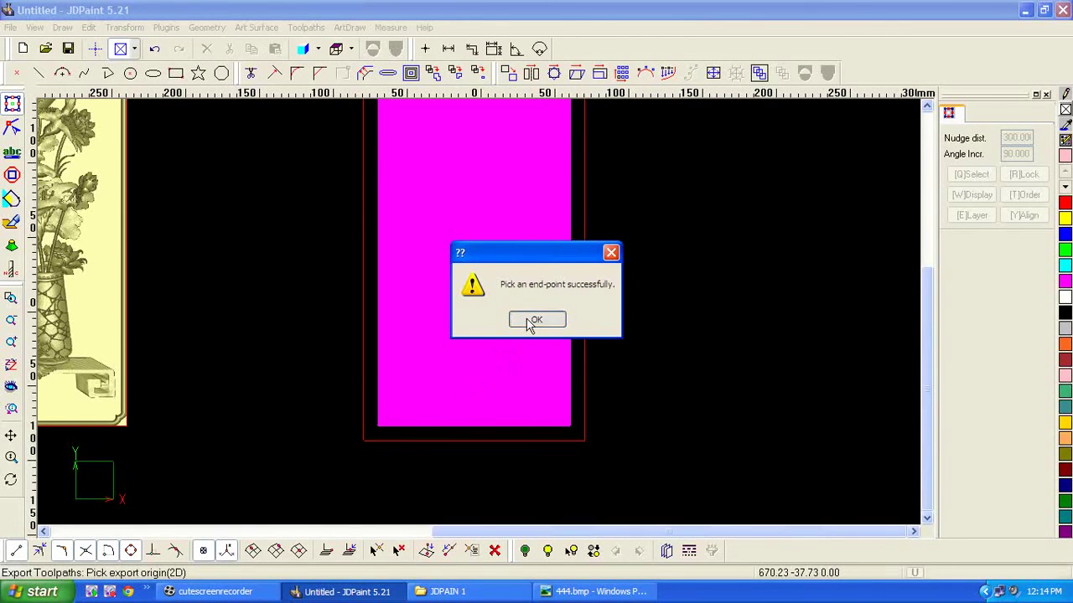
{"action": "left_click", "coordinate": [605, 408]}
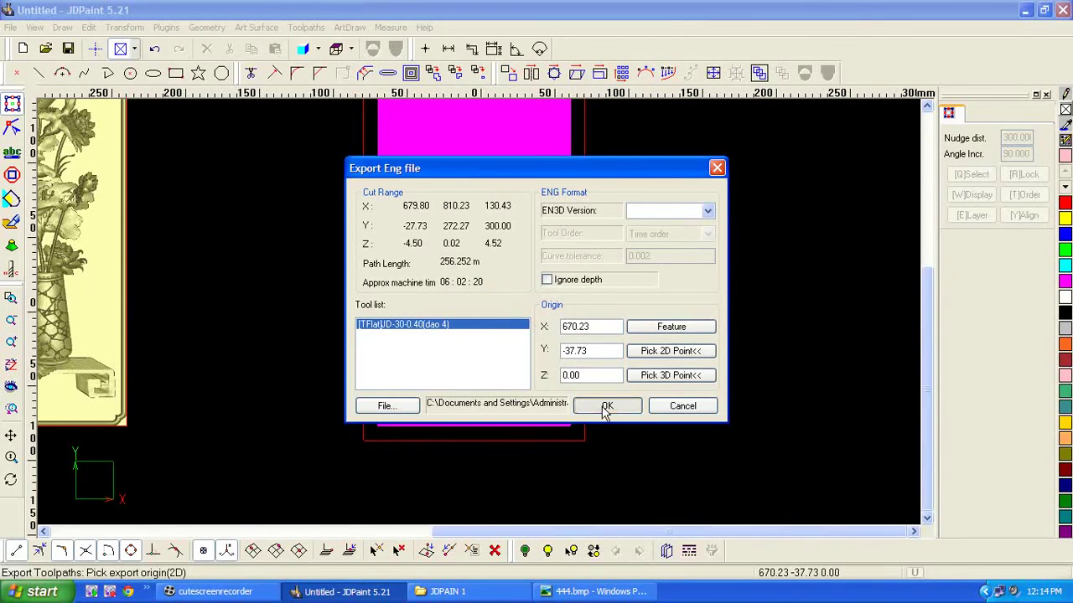
{"action": "left_click", "coordinate": [536, 320]}
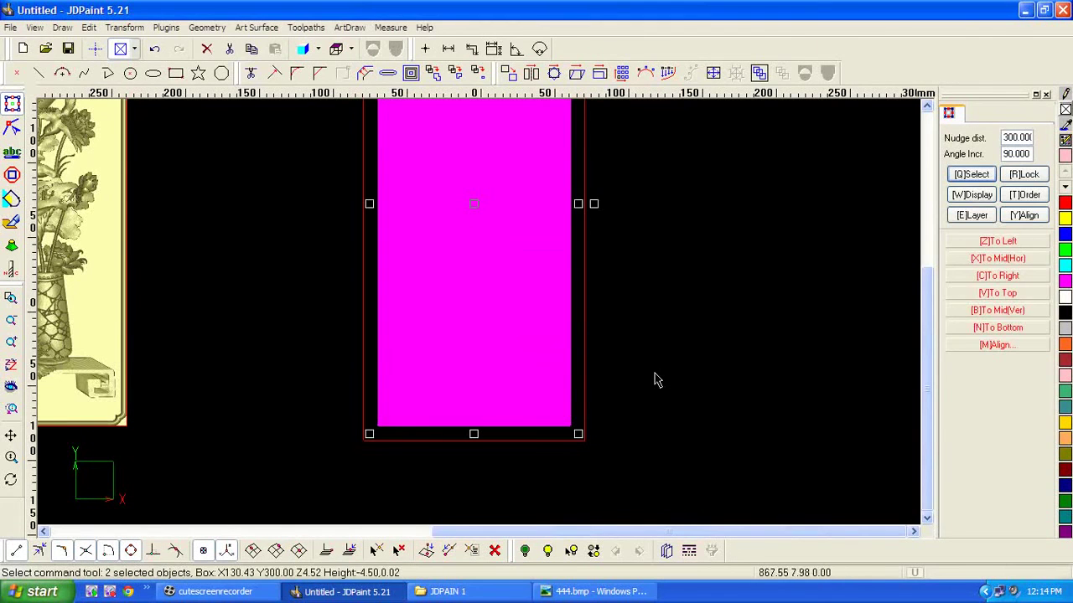
Deselect the toolpaths and minimize JDPaint to reveal the exported file on the desktop.
{"action": "left_click", "coordinate": [656, 378]}
{"action": "scroll", "coordinate": [447, 390], "scroll_direction": "down", "scroll_amount": 1}
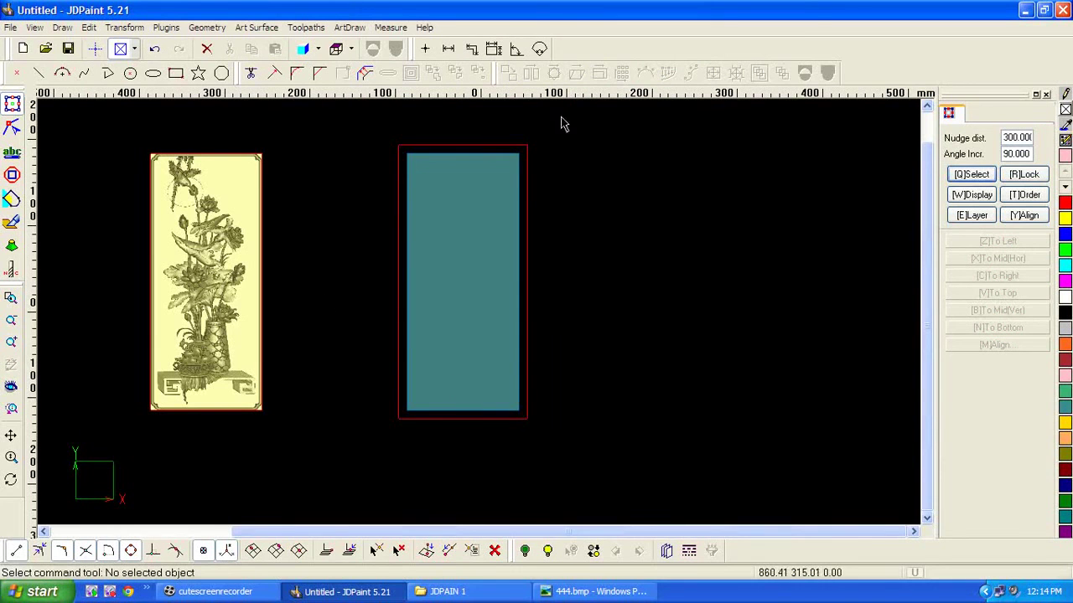
{"action": "left_click", "coordinate": [1026, 10]}
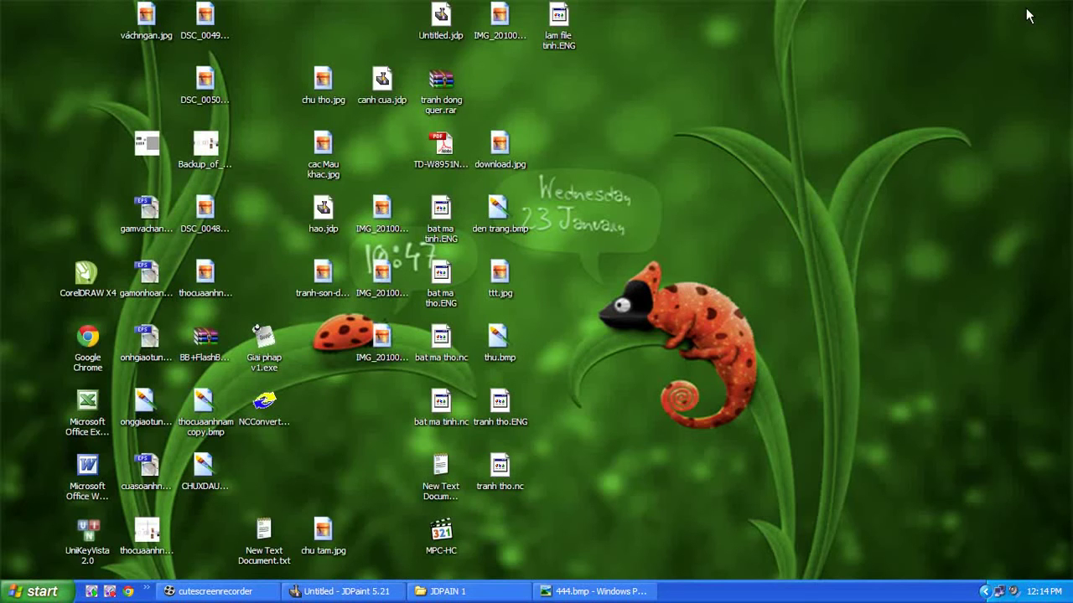